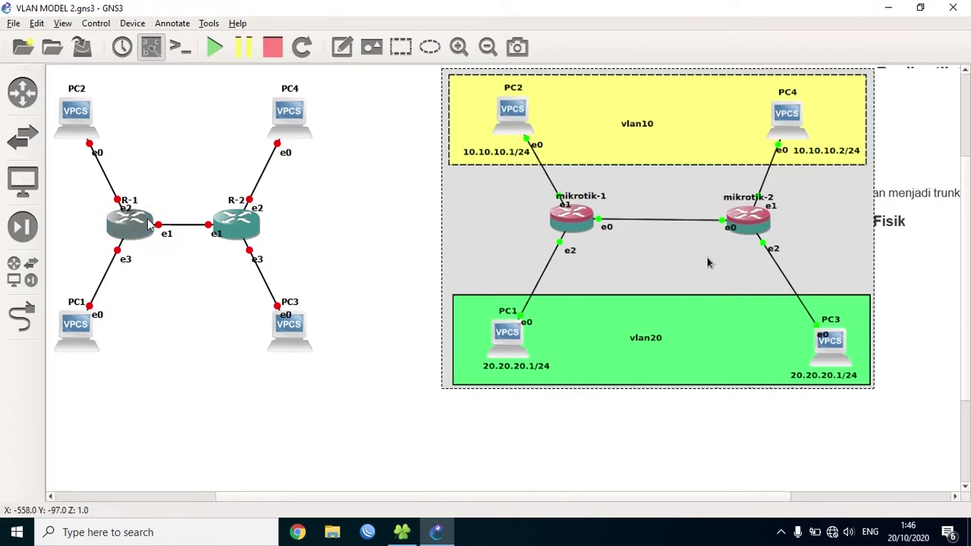
- Nudge the vlan10/vlan20 reference diagram a little to the right on the canvas
{"action": "mouse_move", "coordinate": [149, 225]}
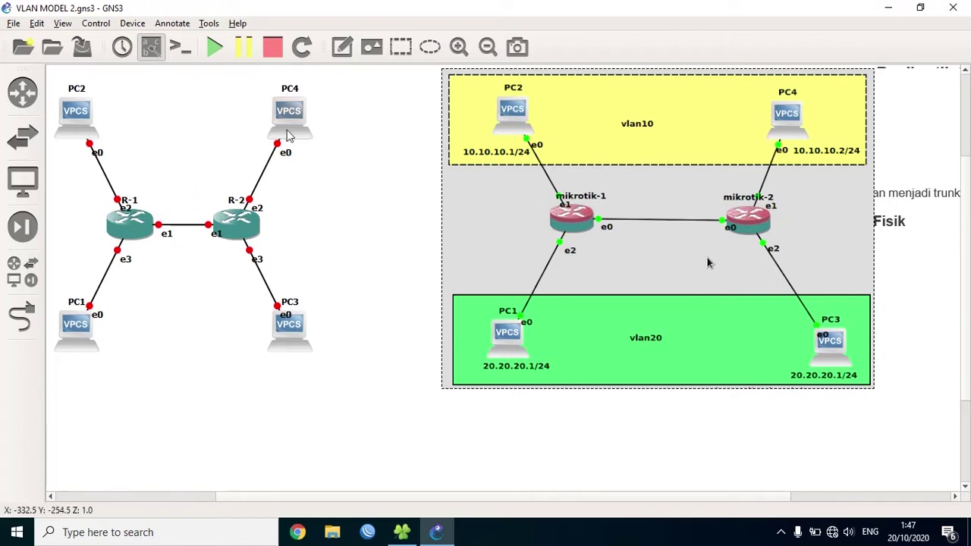
{"action": "mouse_move", "coordinate": [282, 131]}
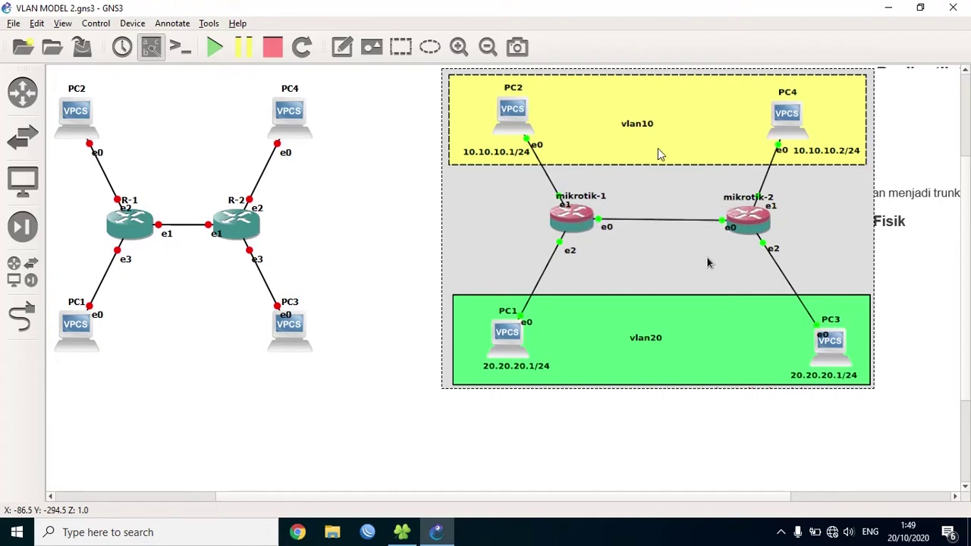
{"action": "mouse_move", "coordinate": [707, 262]}
{"action": "left_mouse_down"}
{"action": "mouse_move", "coordinate": [732, 264]}
{"action": "mouse_move", "coordinate": [730, 391]}
{"action": "mouse_move", "coordinate": [722, 271]}
{"action": "left_mouse_up"}
{"action": "left_click_drag", "start_coordinate": [721, 89], "coordinate": [721, 88]}
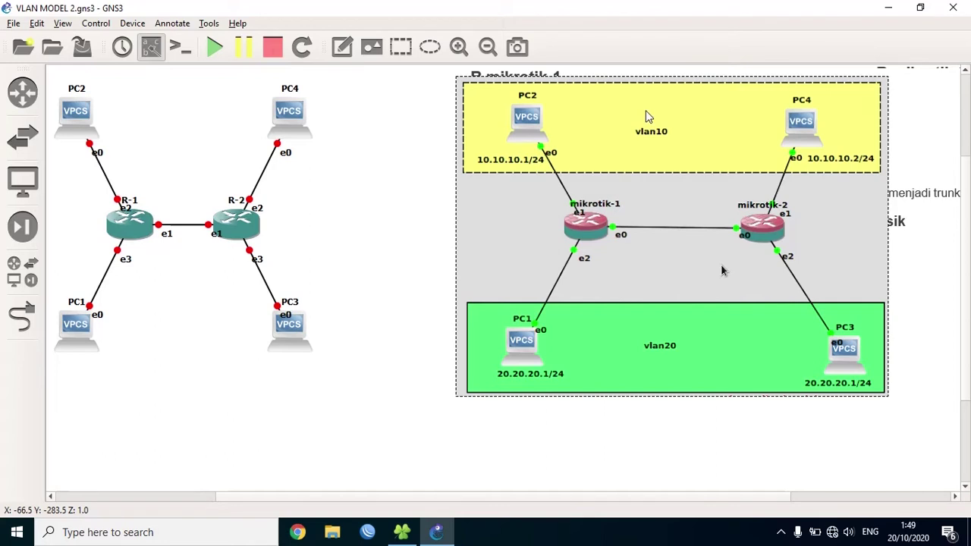
- Start routers R-1 and R-2, then bring R-1's VirtualBox console to the front
{"action": "right_click", "coordinate": [141, 230]}
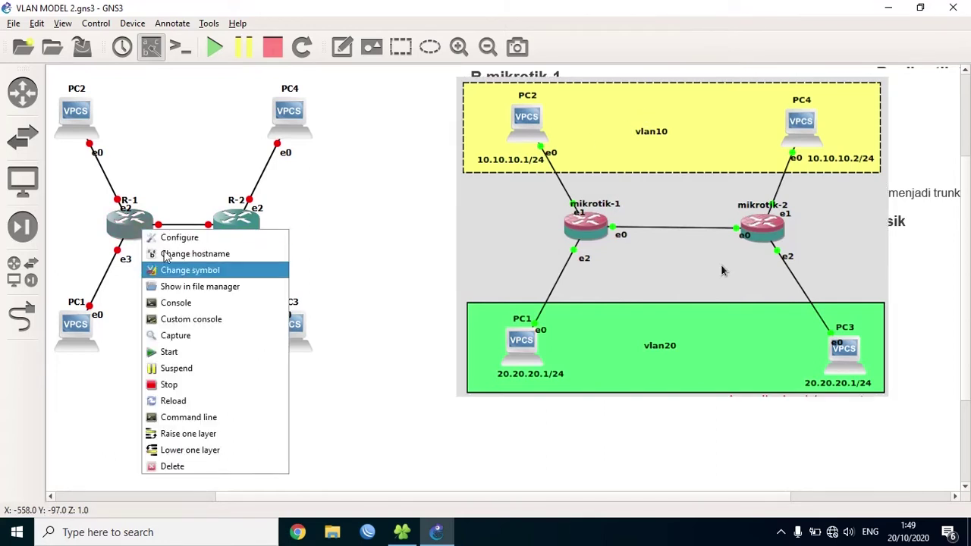
{"action": "left_click", "coordinate": [194, 352]}
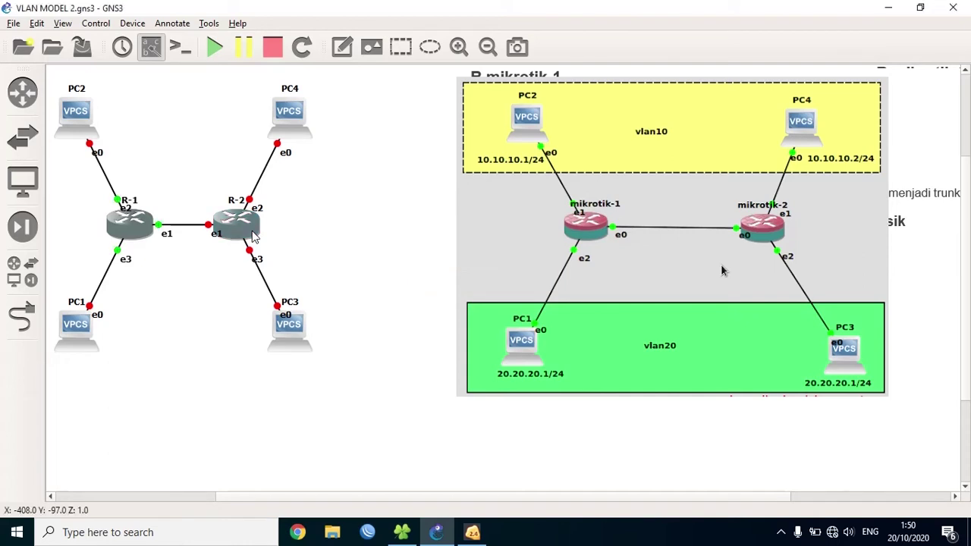
{"action": "right_click", "coordinate": [254, 236]}
{"action": "right_click", "coordinate": [245, 228]}
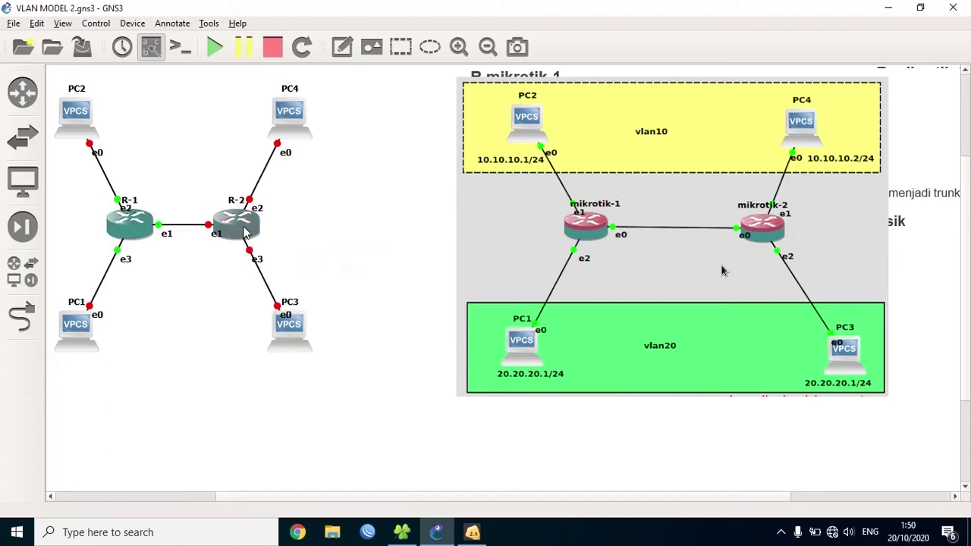
{"action": "left_click", "coordinate": [282, 351]}
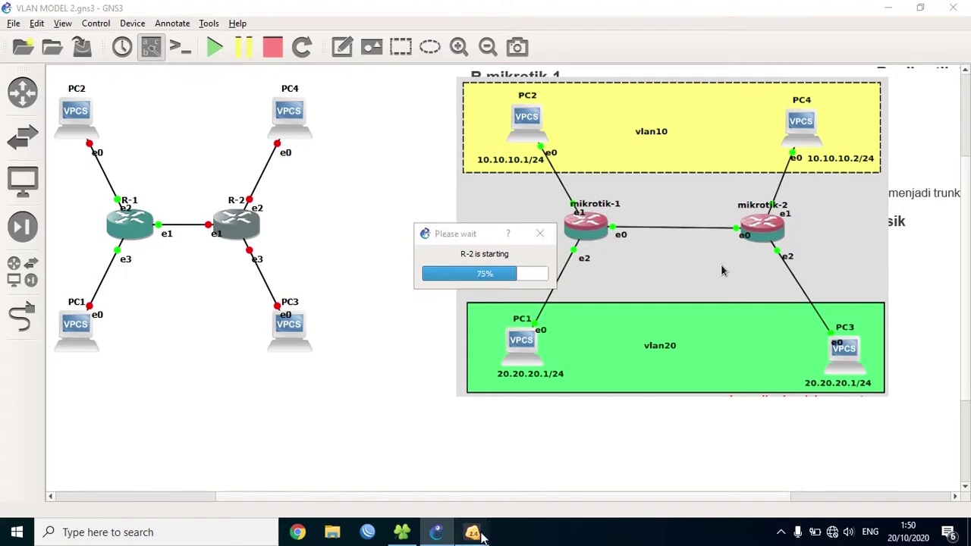
{"action": "left_click", "coordinate": [472, 532]}
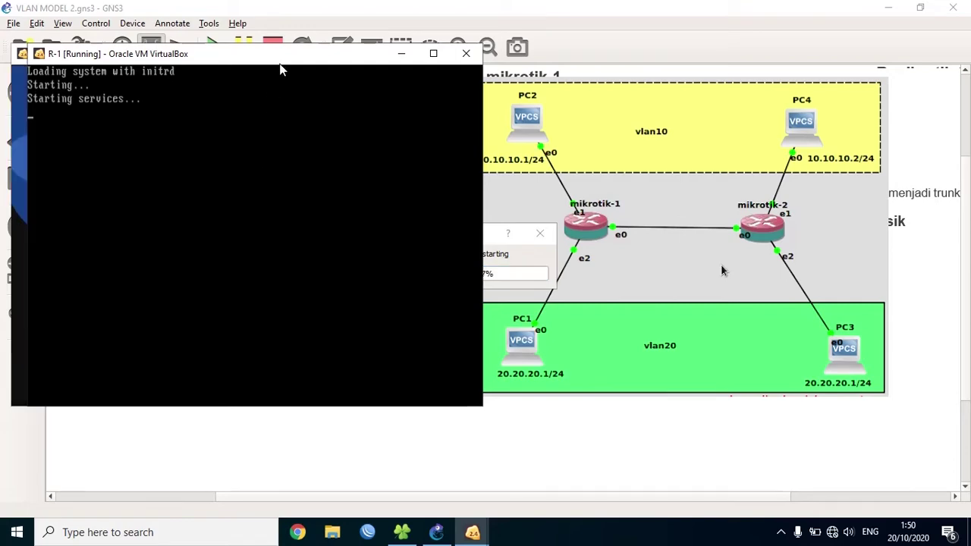
- Arrange the R-1 and R-2 consoles side by side and log in to R-1 as admin
{"action": "left_click_drag", "start_coordinate": [281, 62], "coordinate": [876, 85]}
{"action": "left_click", "coordinate": [403, 100]}
{"action": "left_click_drag", "start_coordinate": [402, 99], "coordinate": [390, 86]}
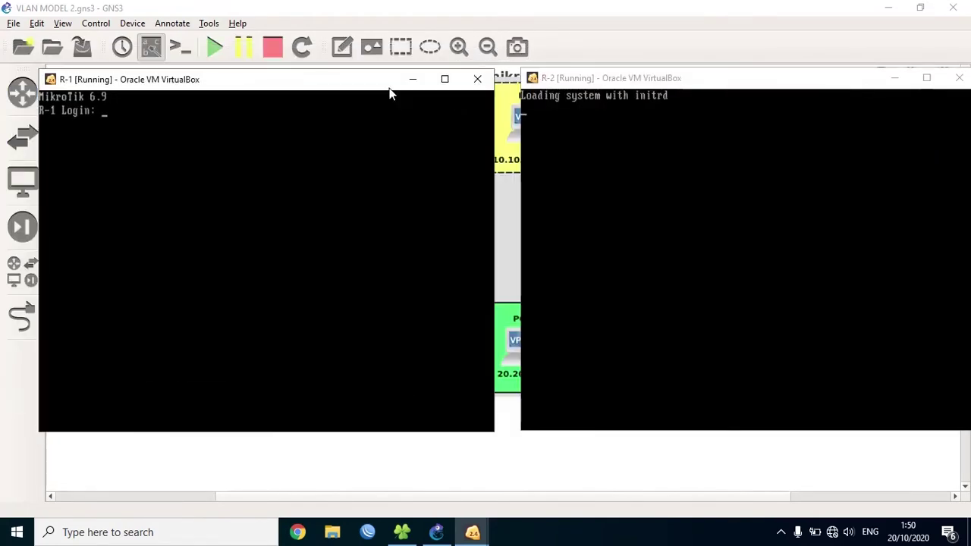
{"action": "type", "text": "admin"}
{"action": "key", "text": "Return"}
{"action": "key", "text": "Return"}
{"action": "key", "text": "Return"}
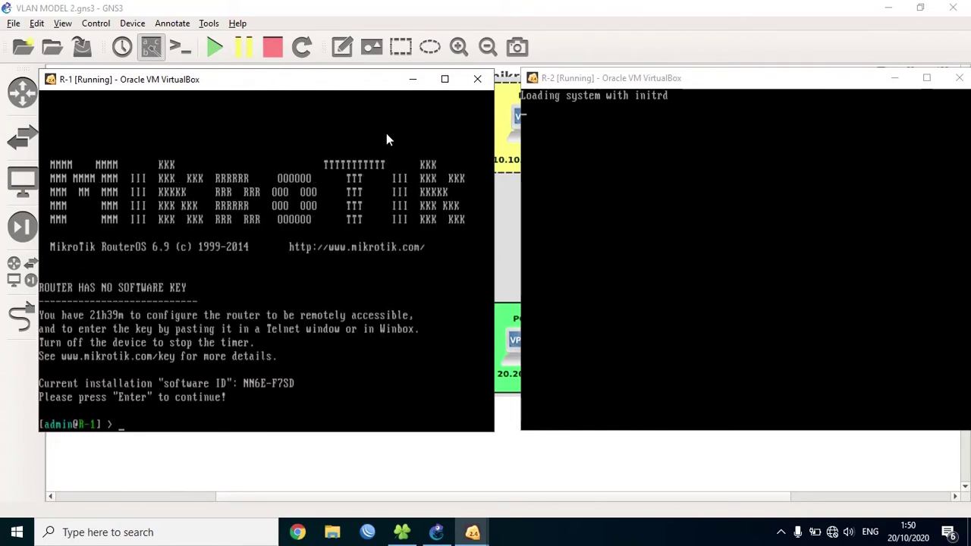
- On R-1, run system reset-configuration no-defaults=yes skip-backup=yes
{"action": "type", "text": "system console"}
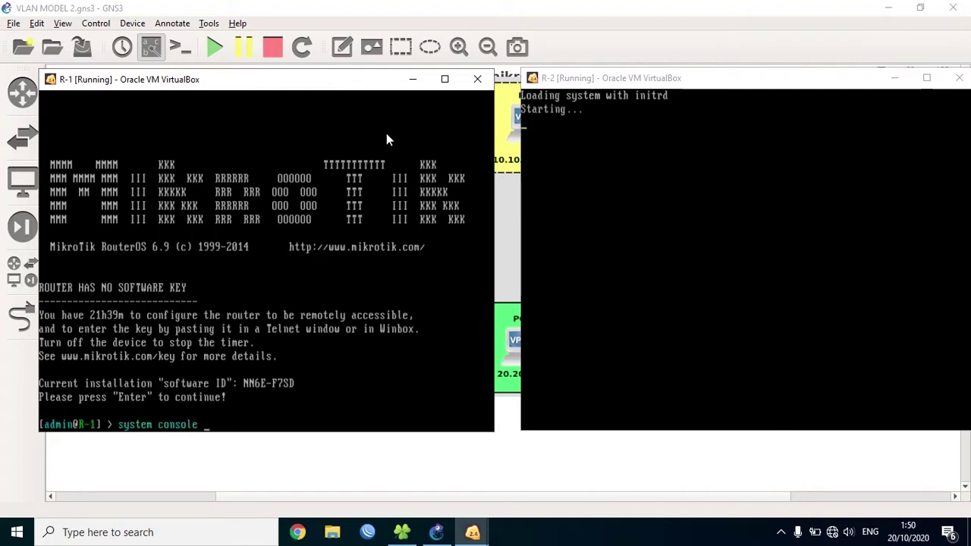
{"action": "key", "text": "BackSpace"}
{"action": "key", "text": "BackSpace"}
{"action": "key", "text": "BackSpace"}
{"action": "key", "text": "BackSpace"}
{"action": "key", "text": "BackSpace"}
{"action": "key", "text": "BackSpace"}
{"action": "key", "text": "BackSpace"}
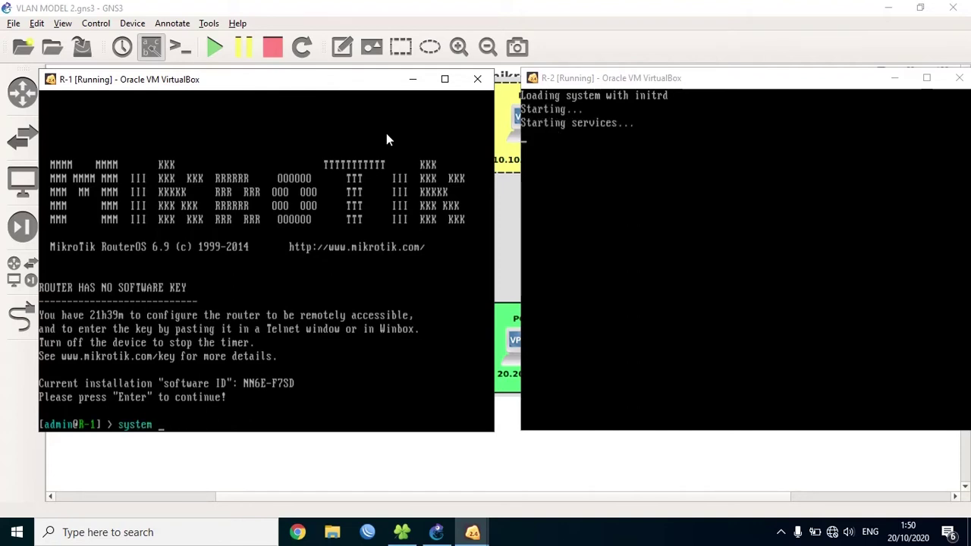
{"action": "type", "text": "res"}
{"action": "type", "text": "e"}
{"action": "key", "text": "Tab"}
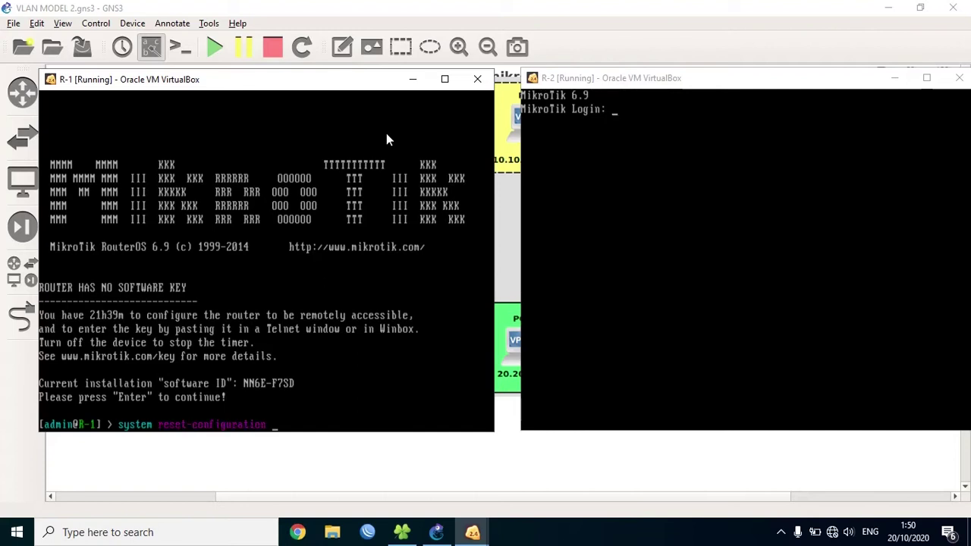
{"action": "type", "text": "no"}
{"action": "key", "text": "Tab"}
{"action": "type", "text": "y"}
{"action": "key", "text": "Tab"}
{"action": "type", "text": "sk"}
{"action": "key", "text": "Tab"}
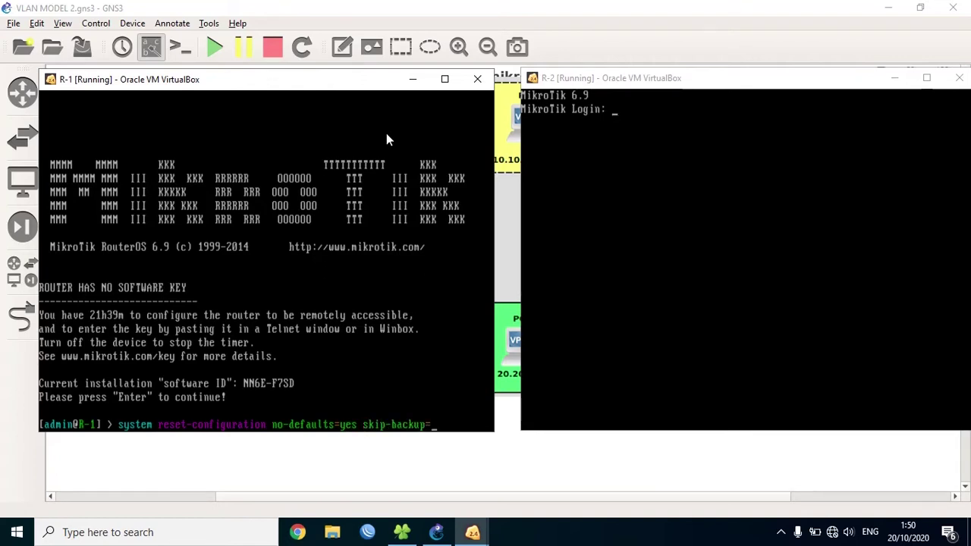
{"action": "type", "text": "y"}
{"action": "key", "text": "Tab"}
{"action": "key", "text": "Return"}
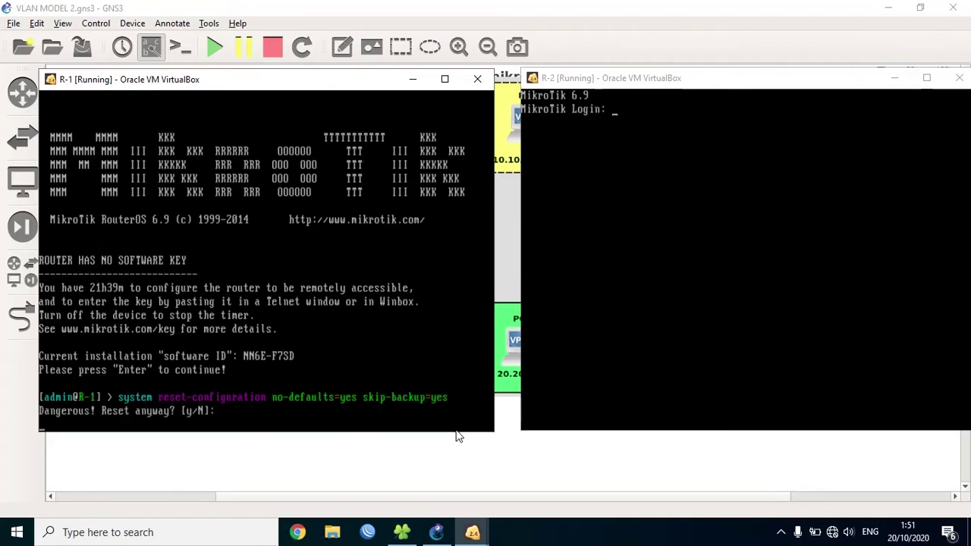
- Confirm R-1's reset with y, then log in to R-2's console as admin
{"action": "type", "text": "y"}
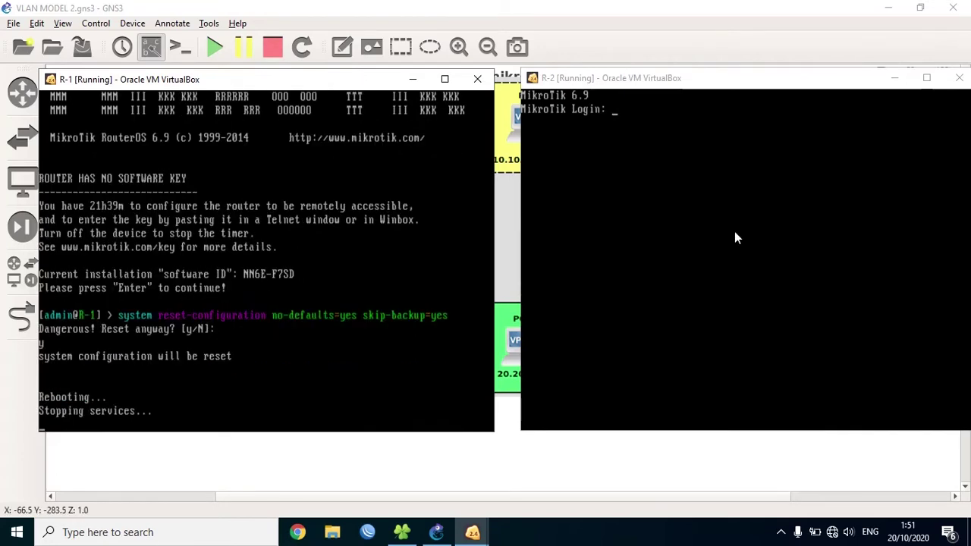
{"action": "left_click", "coordinate": [735, 231]}
{"action": "key", "text": "Return"}
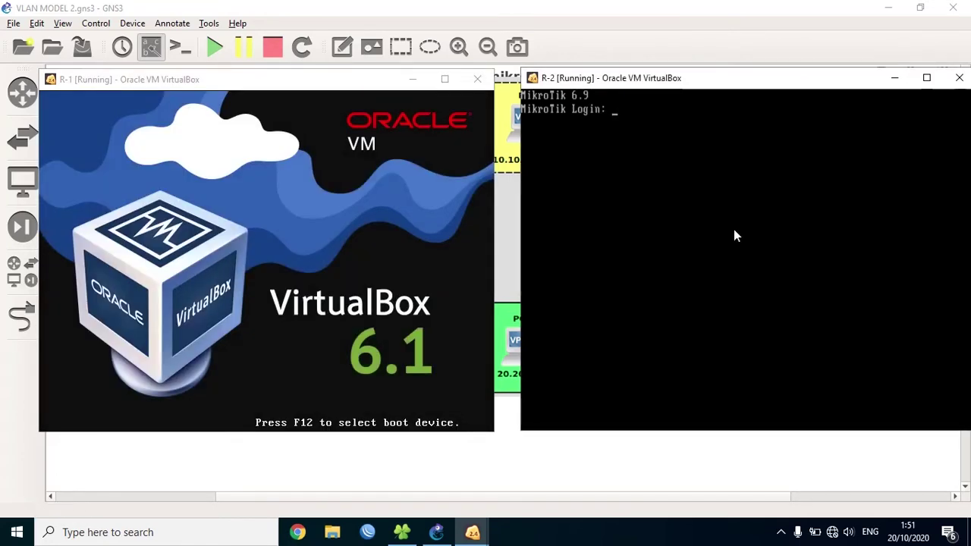
{"action": "type", "text": "admi"}
{"action": "type", "text": "n"}
{"action": "key", "text": "Return"}
{"action": "key", "text": "Return"}
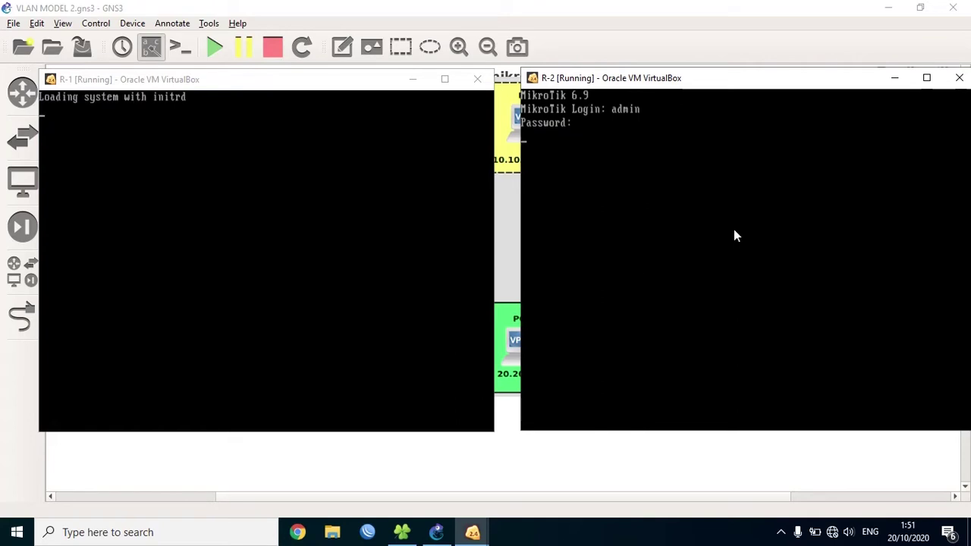
{"action": "key", "text": "Return"}
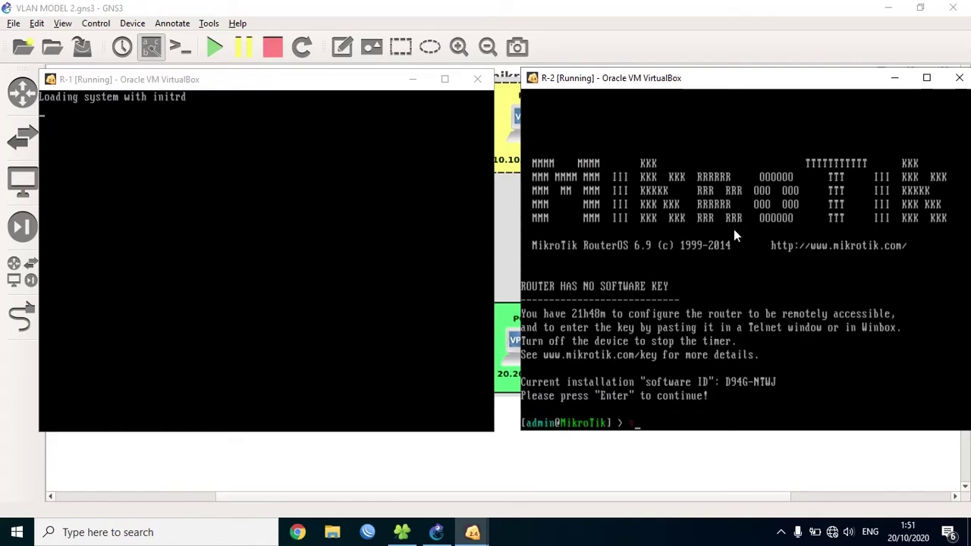
- On R-2, run system reset-configuration skip-backup=yes no-defaults=yes and confirm with y
{"action": "type", "text": "system rese"}
{"action": "key", "text": "Tab"}
{"action": "type", "text": "co"}
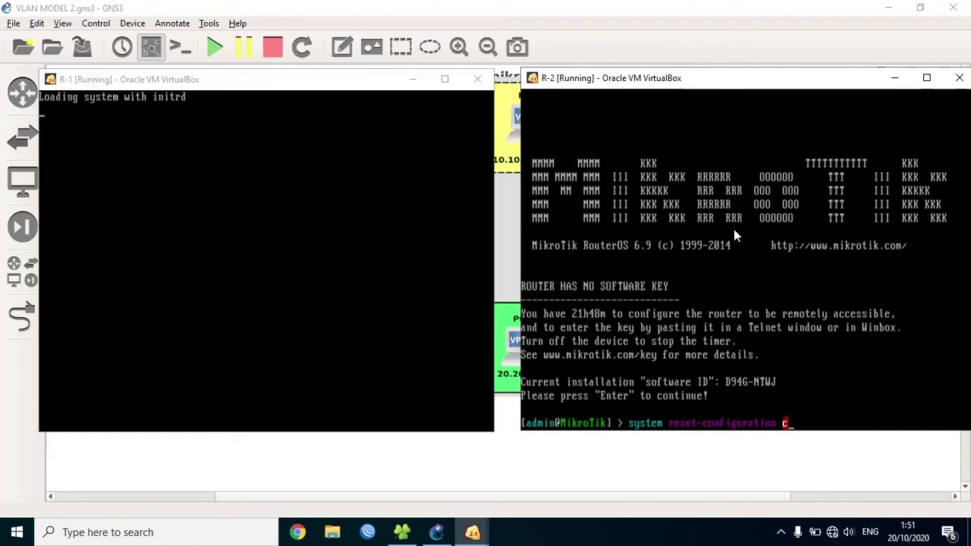
{"action": "key", "text": "BackSpace"}
{"action": "type", "text": "n"}
{"action": "key", "text": "Tab"}
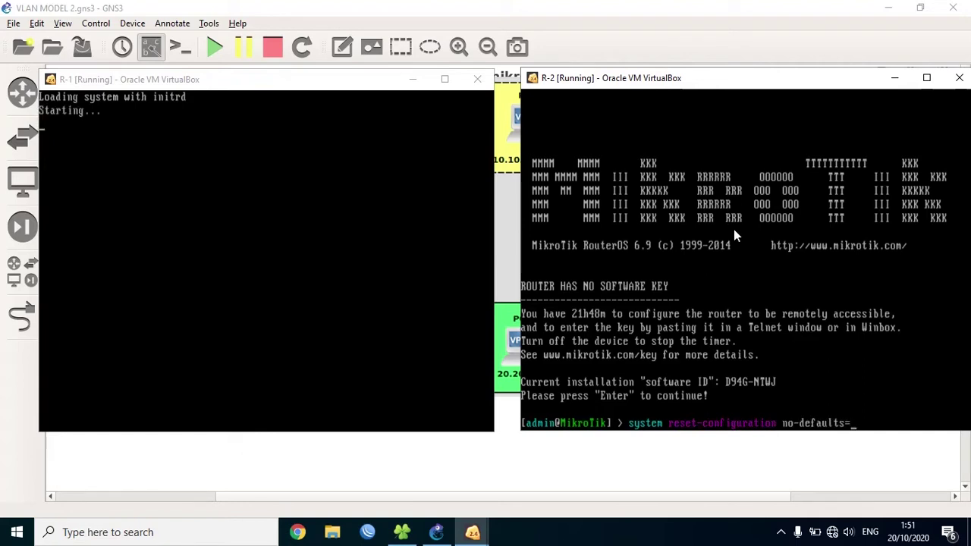
{"action": "key", "text": "BackSpace"}
{"action": "key", "text": "BackSpace"}
{"action": "key", "text": "BackSpace"}
{"action": "key", "text": "BackSpace"}
{"action": "key", "text": "BackSpace"}
{"action": "key", "text": "BackSpace"}
{"action": "key", "text": "BackSpace"}
{"action": "key", "text": "BackSpace"}
{"action": "key", "text": "BackSpace"}
{"action": "key", "text": "BackSpace"}
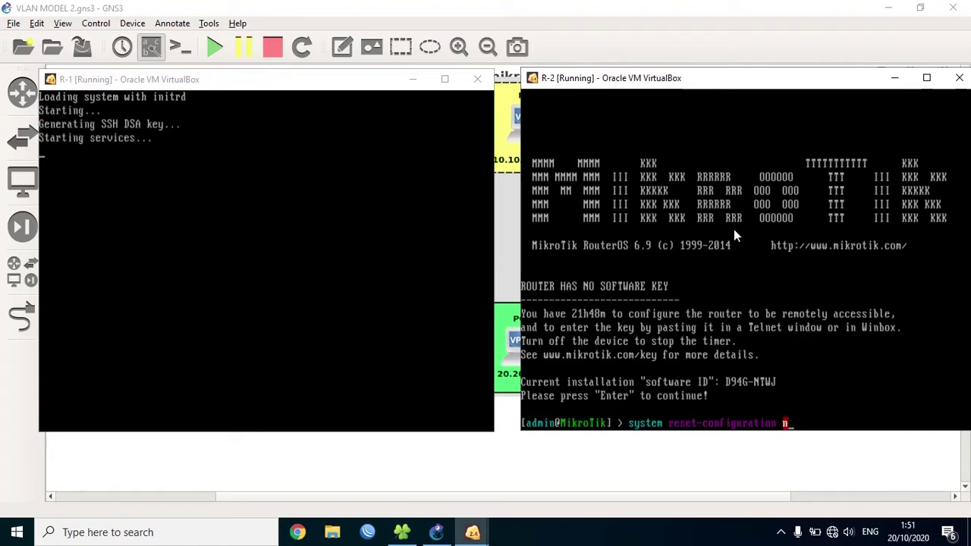
{"action": "type", "text": "sk"}
{"action": "key", "text": "Tab"}
{"action": "type", "text": "yes"}
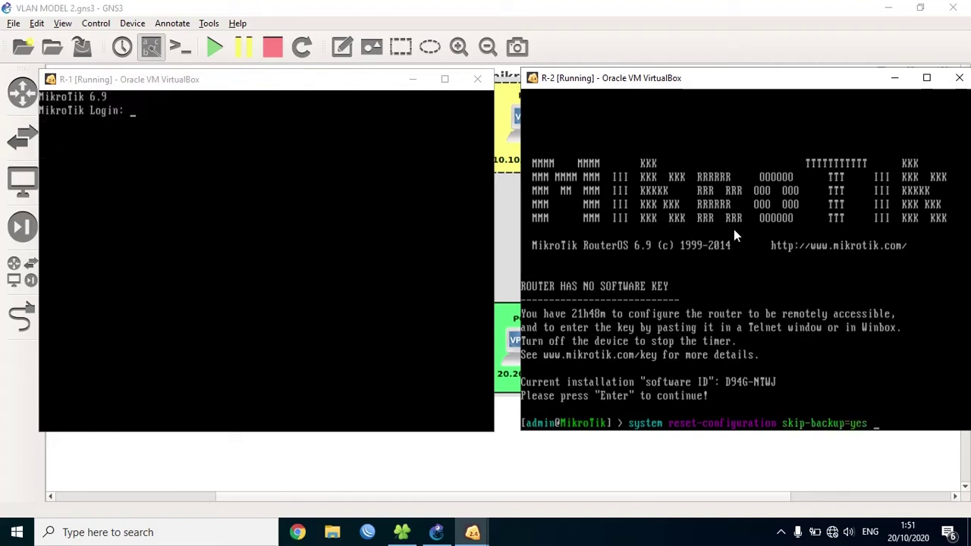
{"action": "type", "text": " no"}
{"action": "key", "text": "Tab"}
{"action": "type", "text": "yes"}
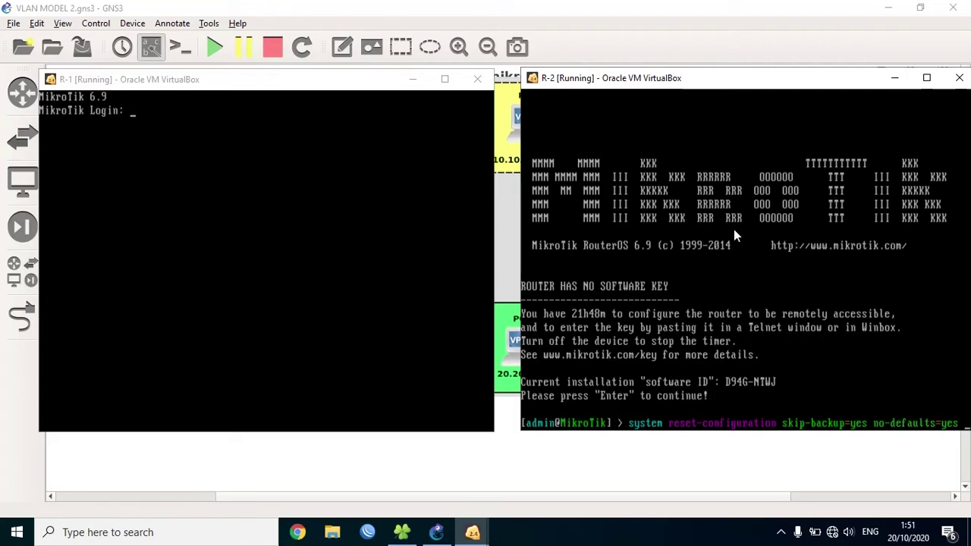
{"action": "key", "text": "Return"}
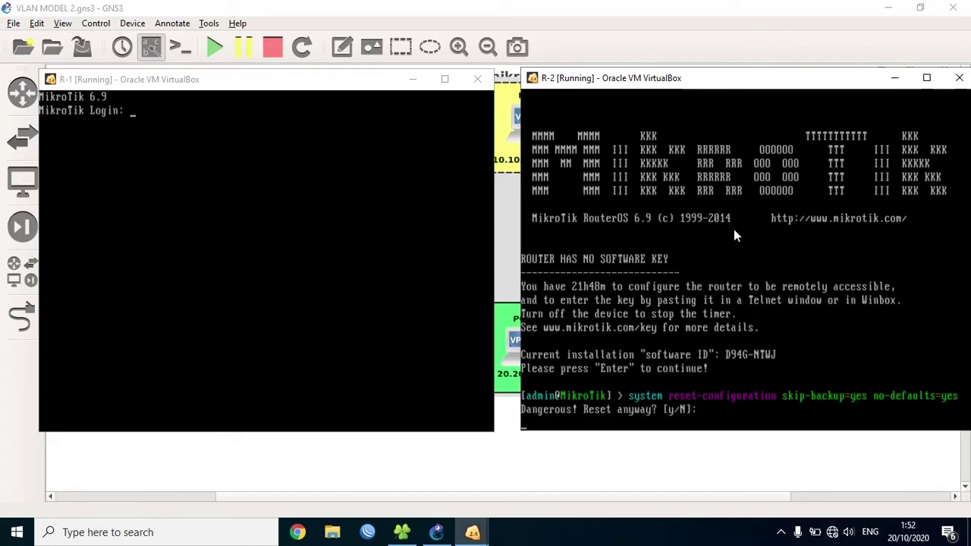
{"action": "type", "text": "y"}
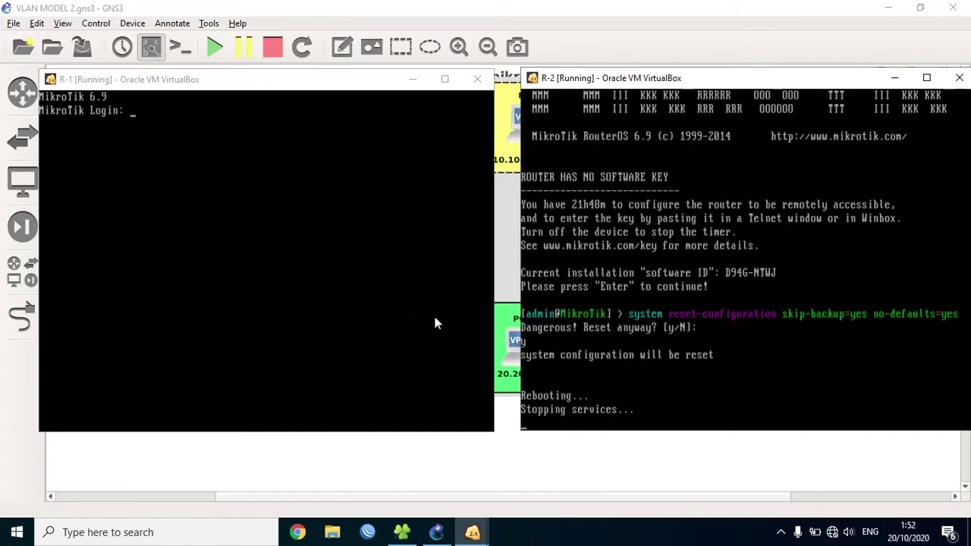
- Back in GNS3, move the diagram down and shift the R mikrotik-1 note slightly right
{"action": "left_click", "coordinate": [894, 77]}
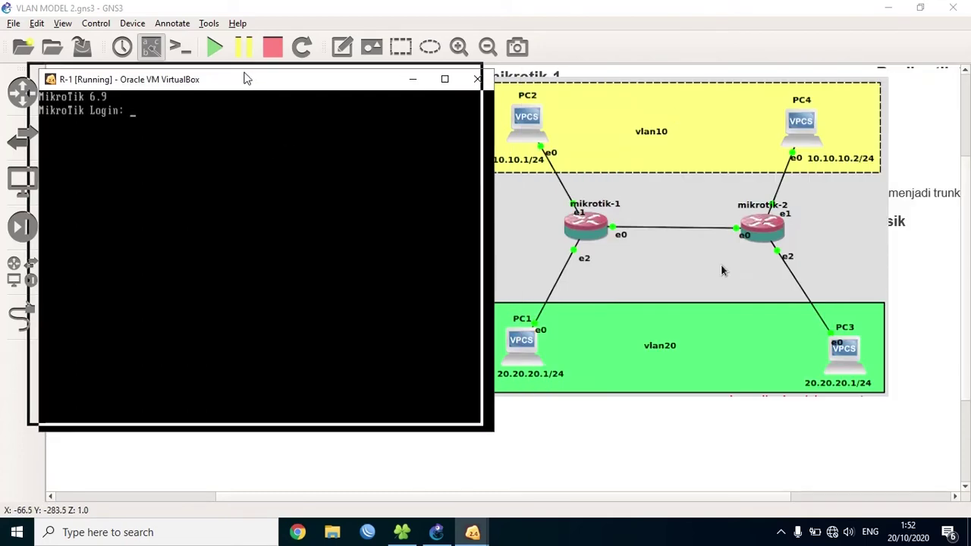
{"action": "left_click", "coordinate": [653, 144]}
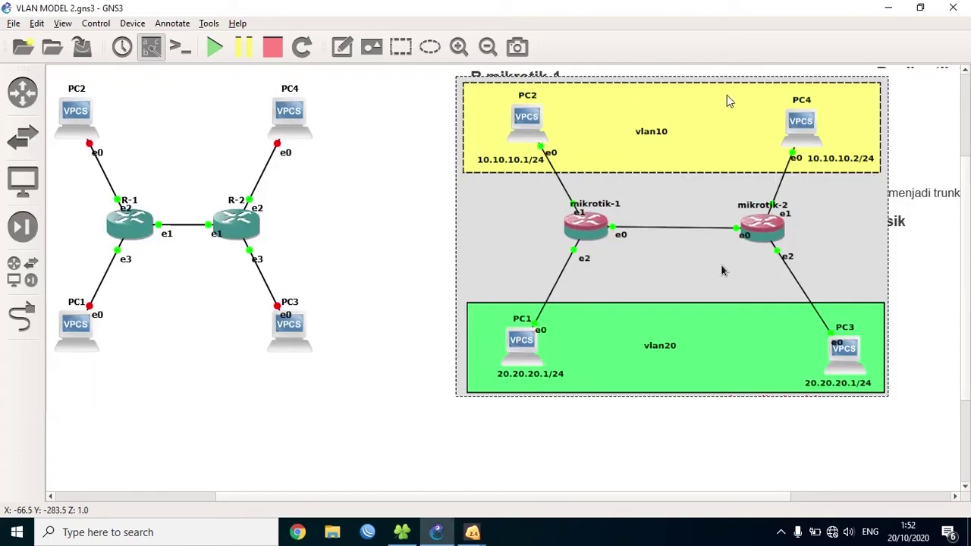
{"action": "left_click_drag", "start_coordinate": [711, 94], "coordinate": [754, 490]}
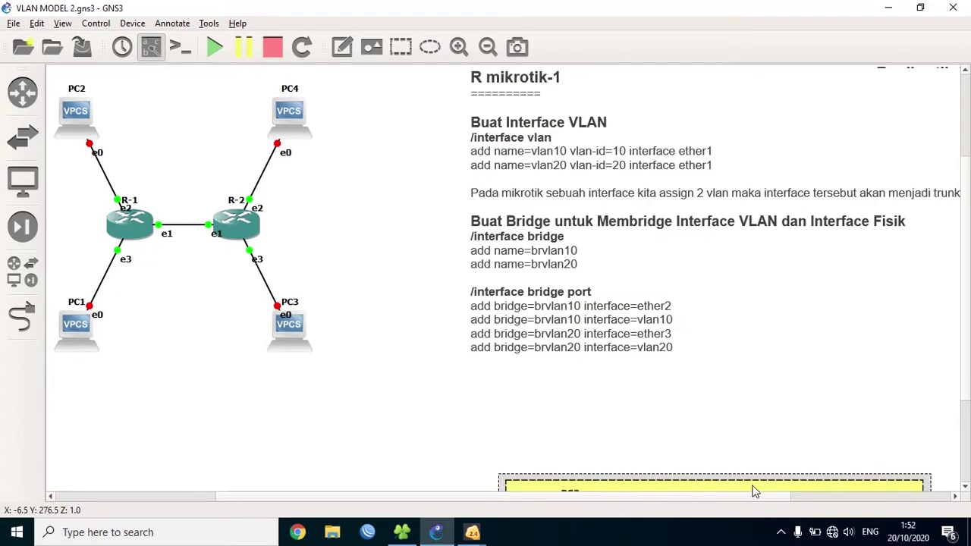
{"action": "left_click_drag", "start_coordinate": [629, 171], "coordinate": [628, 183]}
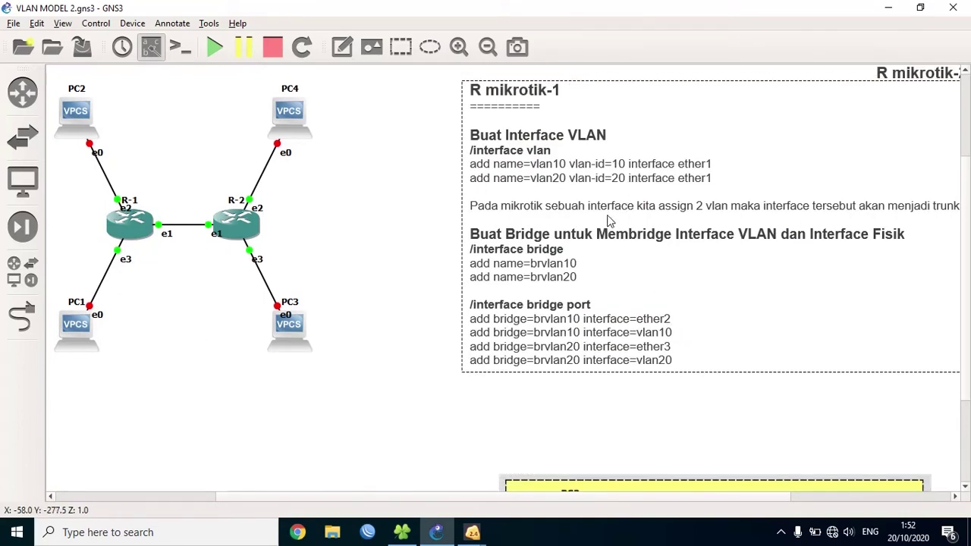
{"action": "left_click", "coordinate": [245, 139]}
{"action": "mouse_move", "coordinate": [677, 195]}
{"action": "left_mouse_down"}
{"action": "mouse_move", "coordinate": [692, 229]}
{"action": "mouse_move", "coordinate": [691, 184]}
{"action": "left_mouse_up"}
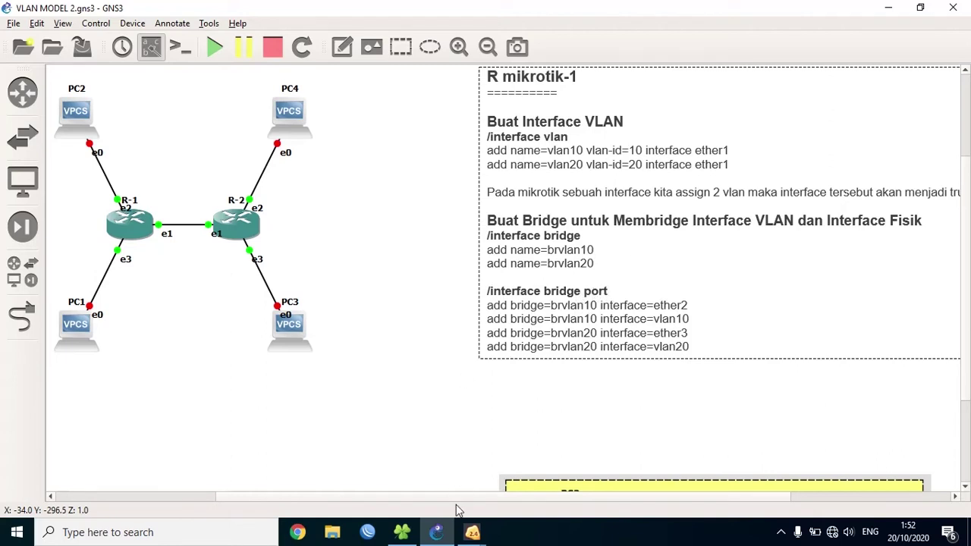
- Bring R-1's console forward, log in as admin, and move the window up-left
{"action": "mouse_move", "coordinate": [472, 534]}
{"action": "left_click", "coordinate": [436, 476]}
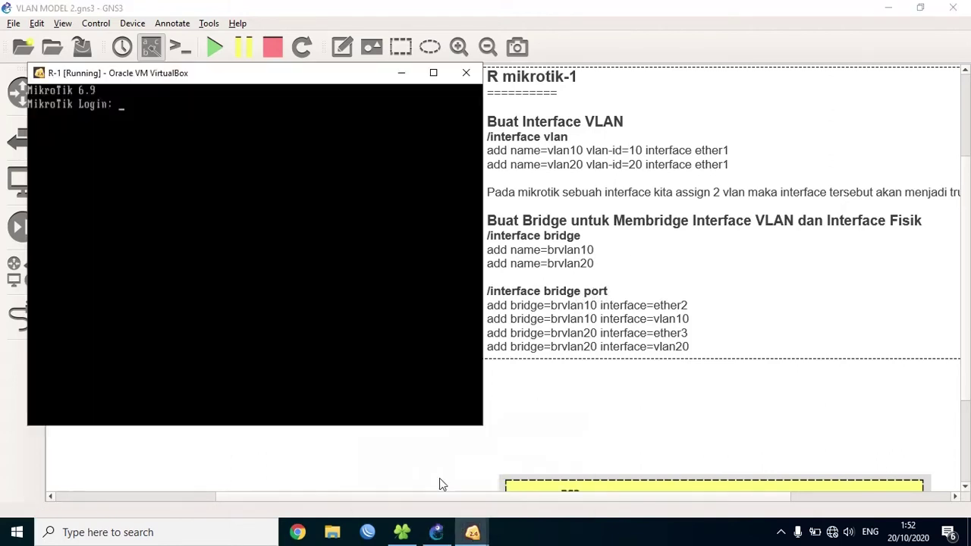
{"action": "type", "text": "admin"}
{"action": "key", "text": "Return"}
{"action": "key", "text": "Return"}
{"action": "key", "text": "Return"}
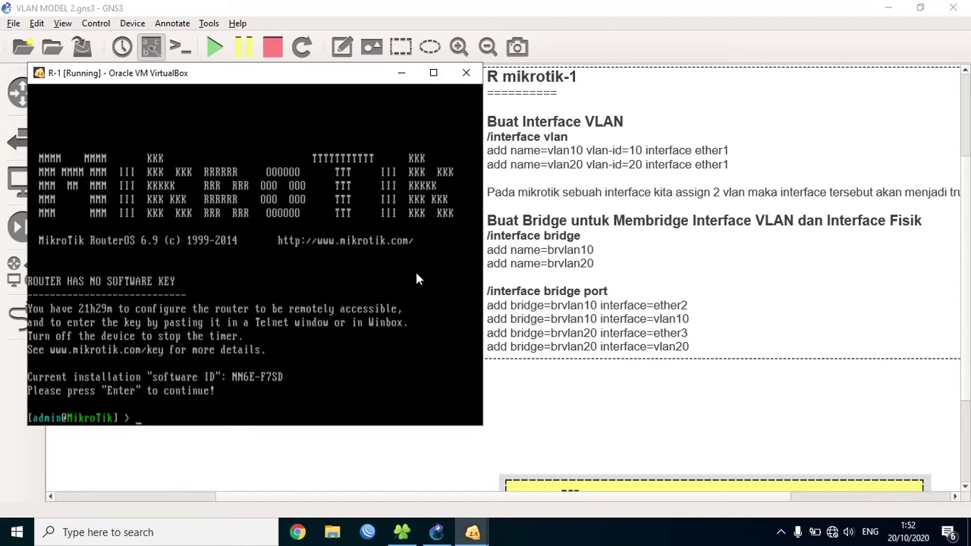
{"action": "left_click_drag", "start_coordinate": [351, 81], "coordinate": [339, 62]}
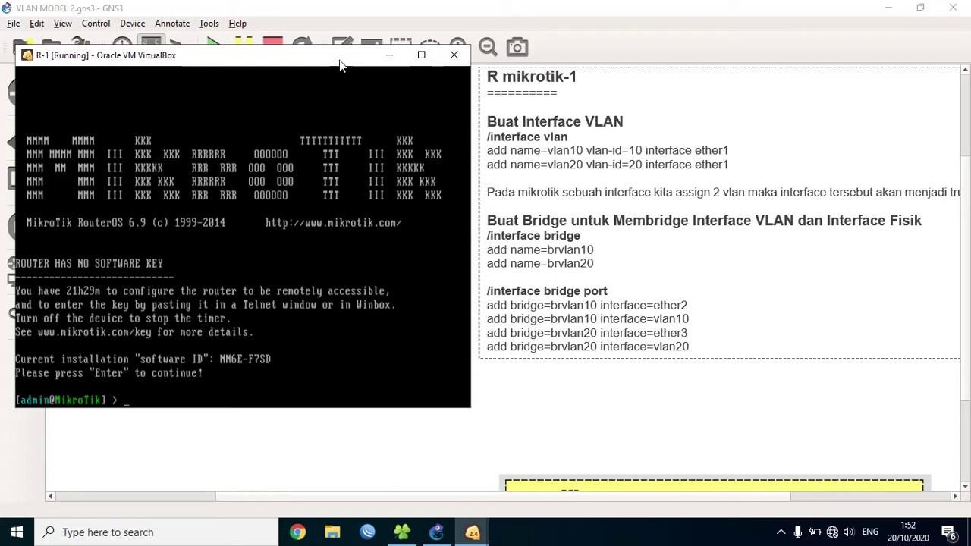
- Under /interface vlan on R-1, add vlan10 (ID 10) and vlan20 (ID 20) on ether1
{"action": "type", "text": "interface vlan"}
{"action": "key", "text": "Return"}
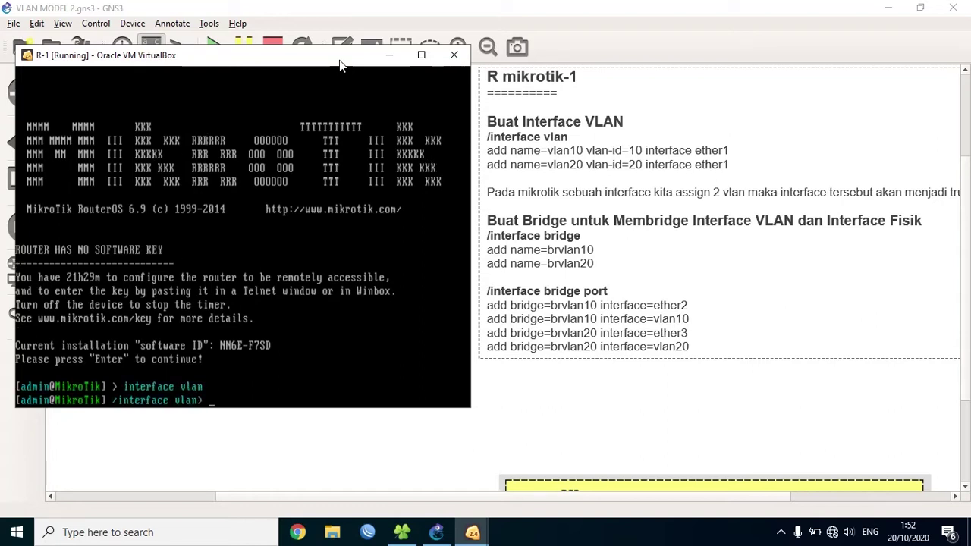
{"action": "type", "text": "add name=vlan10"}
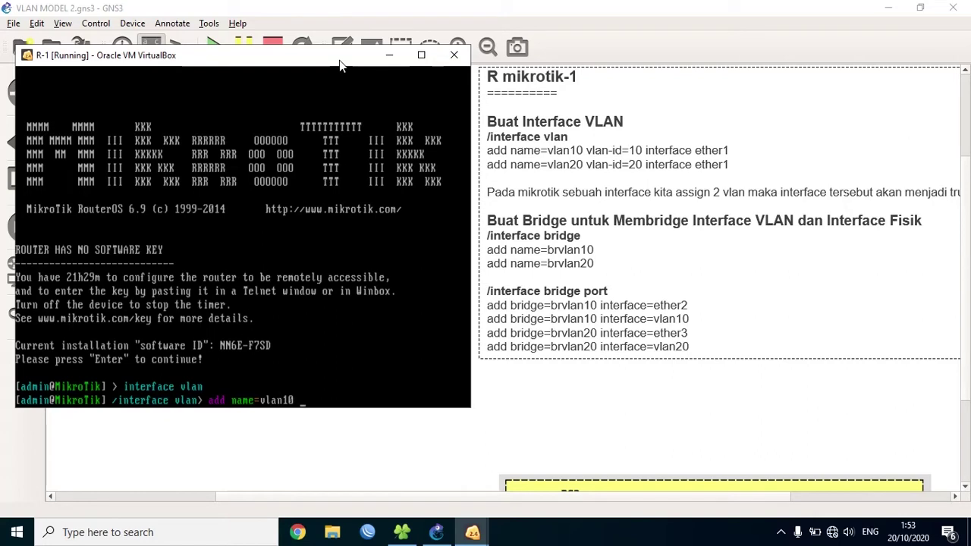
{"action": "type", "text": " vlan-id=10 interface="}
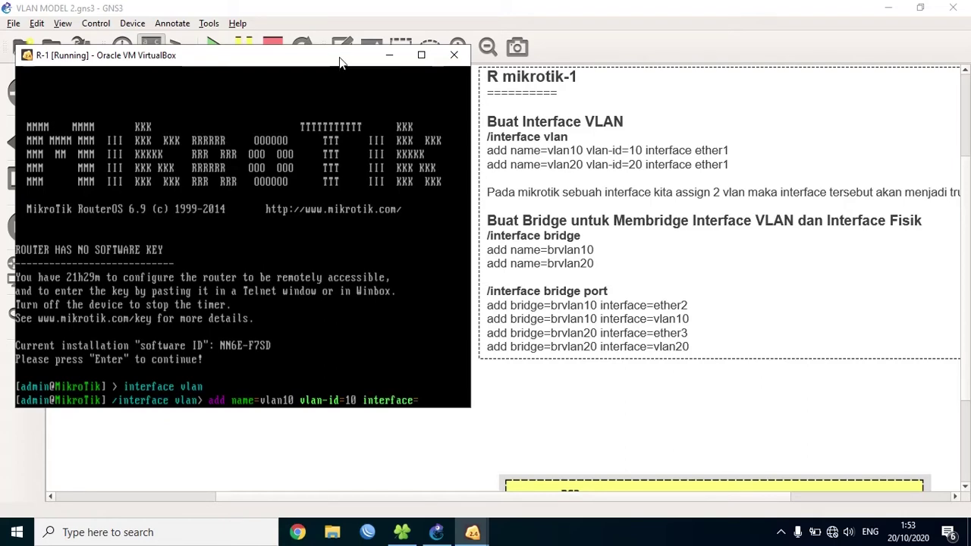
{"action": "left_click_drag", "start_coordinate": [340, 65], "coordinate": [651, 61]}
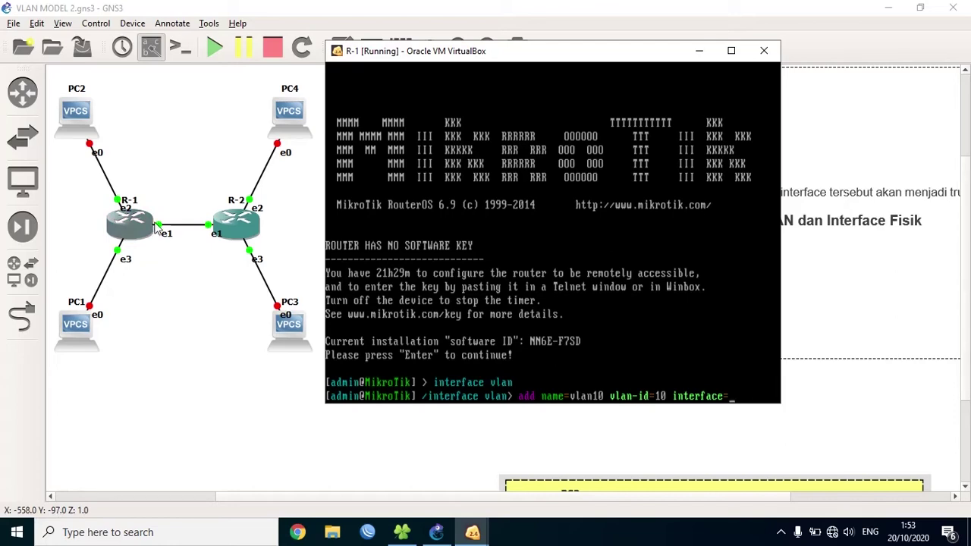
{"action": "left_click_drag", "start_coordinate": [256, 87], "coordinate": [255, 81]}
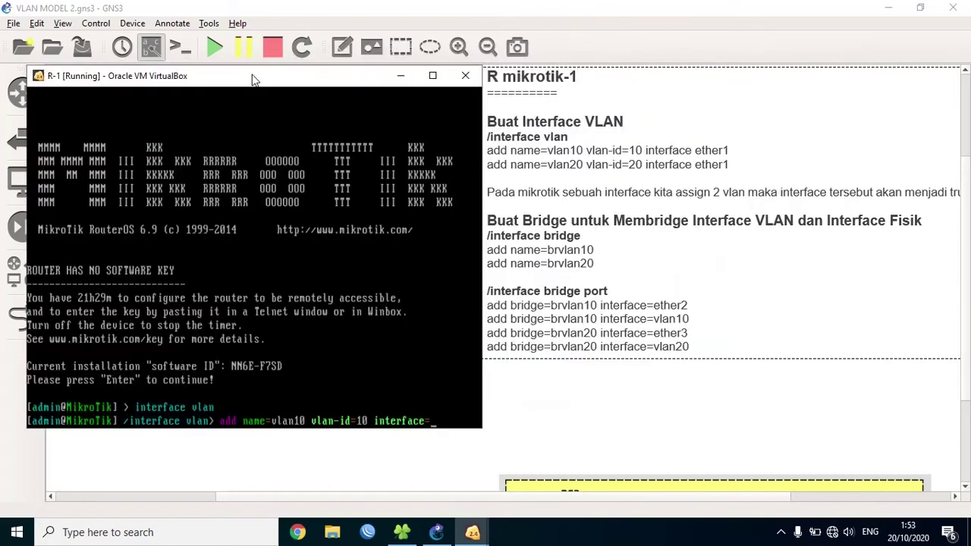
{"action": "type", "text": "ether1"}
{"action": "key", "text": "Return"}
{"action": "type", "text": "add "}
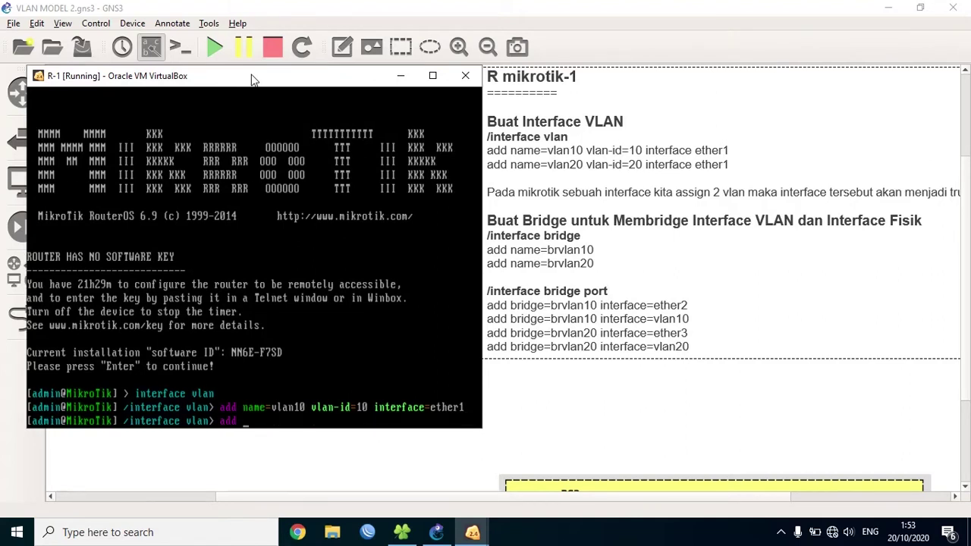
{"action": "type", "text": "name=vlan20 vlan-id="}
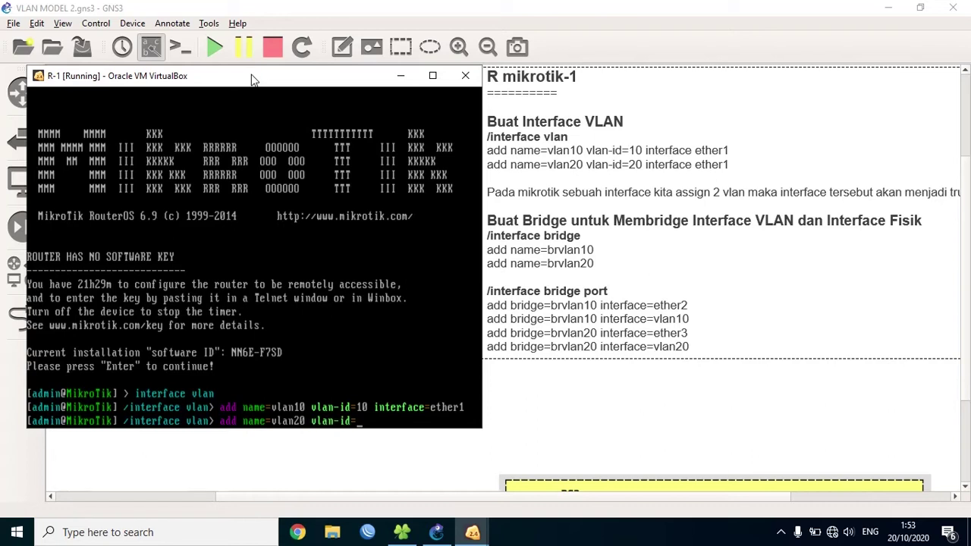
{"action": "type", "text": "20 interface=ether"}
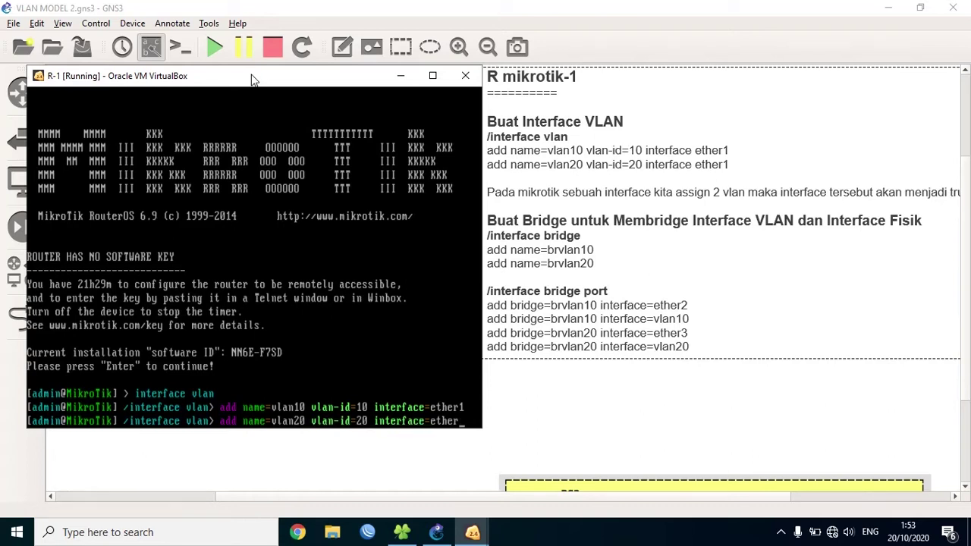
{"action": "type", "text": "1"}
{"action": "key", "text": "Return"}
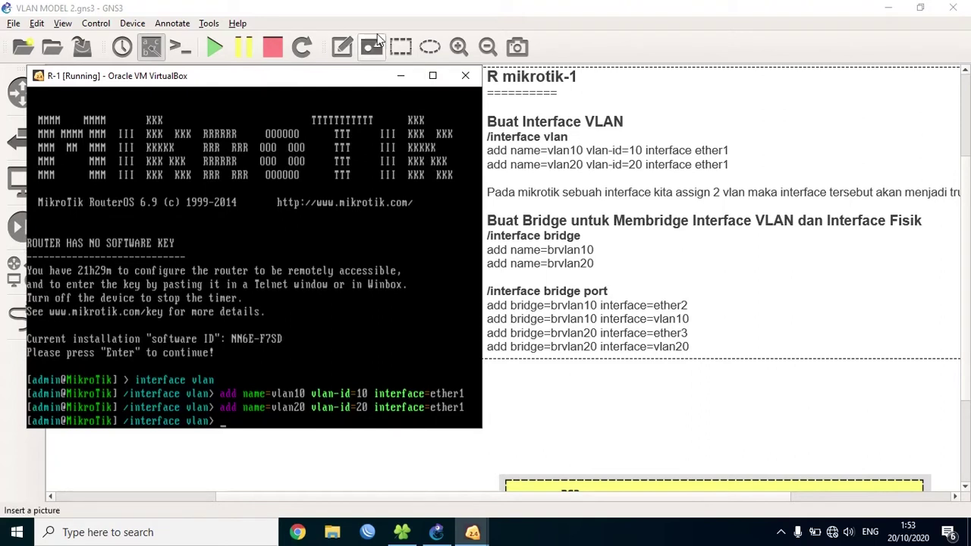
{"action": "left_click_drag", "start_coordinate": [351, 77], "coordinate": [348, 69]}
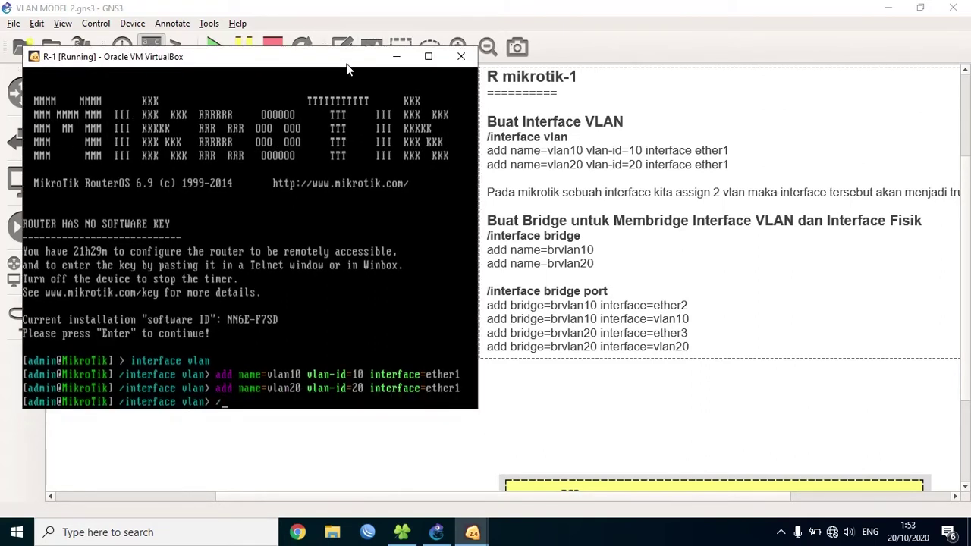
{"action": "type", "text": "/"}
{"action": "key", "text": "Return"}
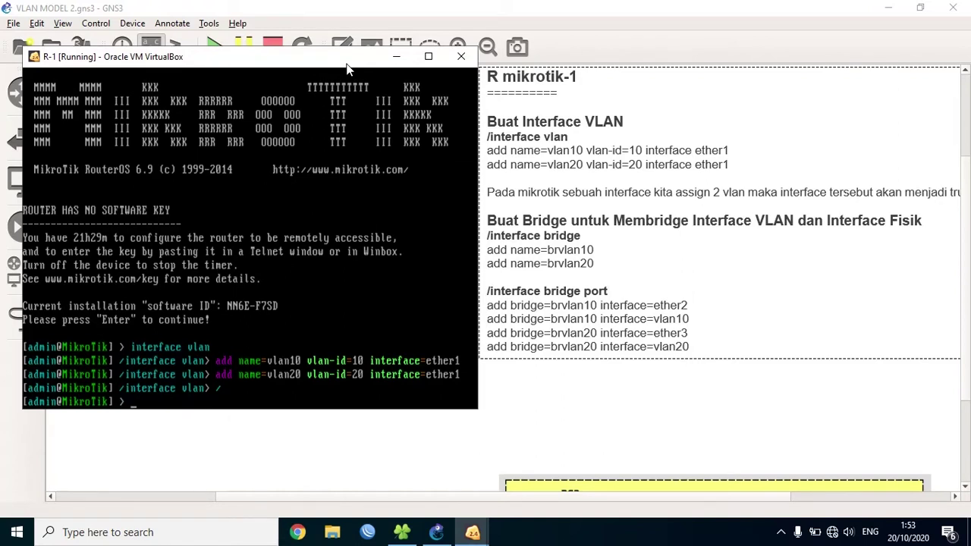
- Under interface bridge on R-1, add bridges brvlan10 and brvlan20, then return to root
{"action": "type", "text": "interface bridge"}
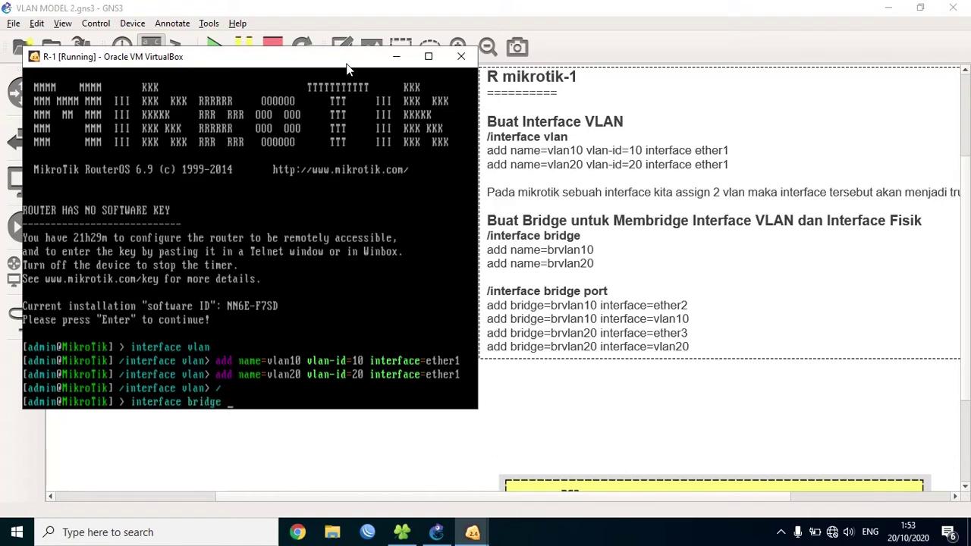
{"action": "key", "text": "Return"}
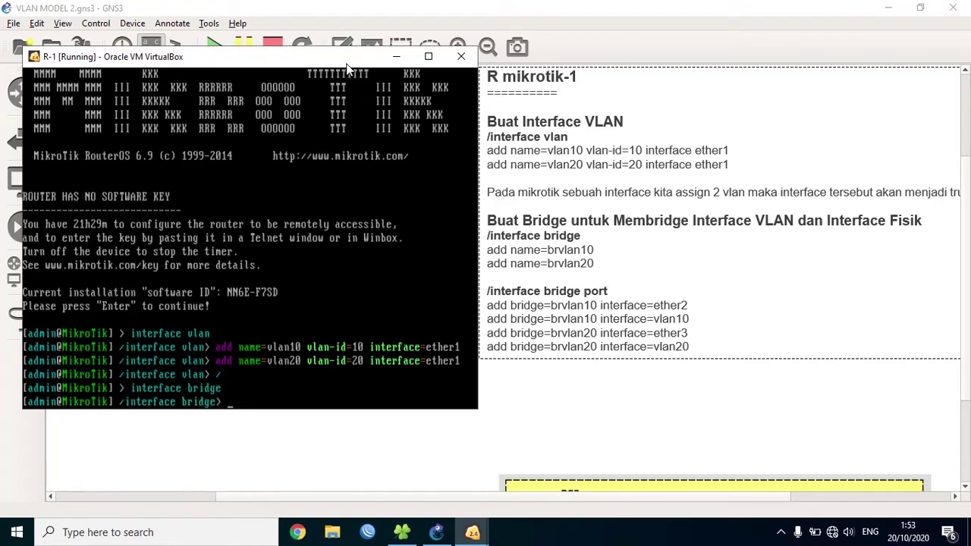
{"action": "type", "text": "add name=brvlan"}
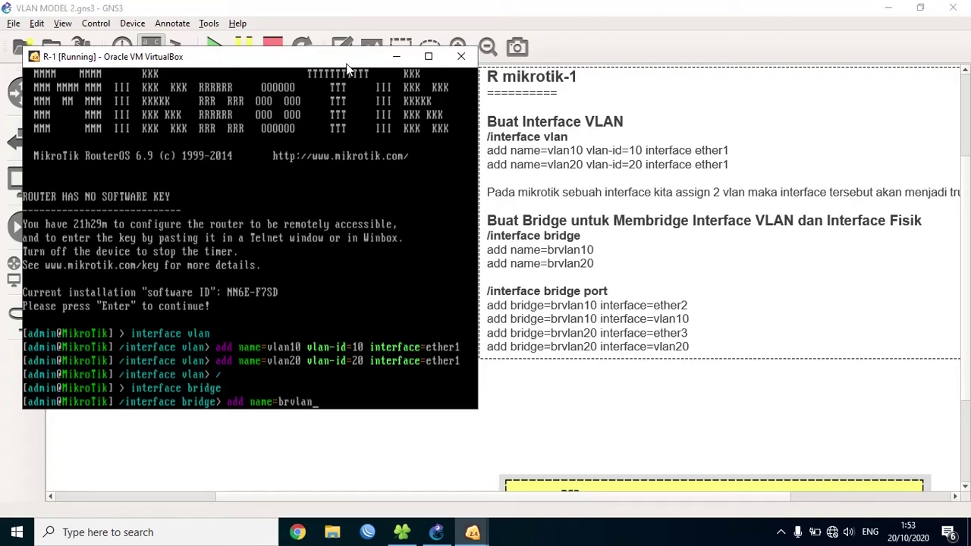
{"action": "type", "text": "10"}
{"action": "key", "text": "Return"}
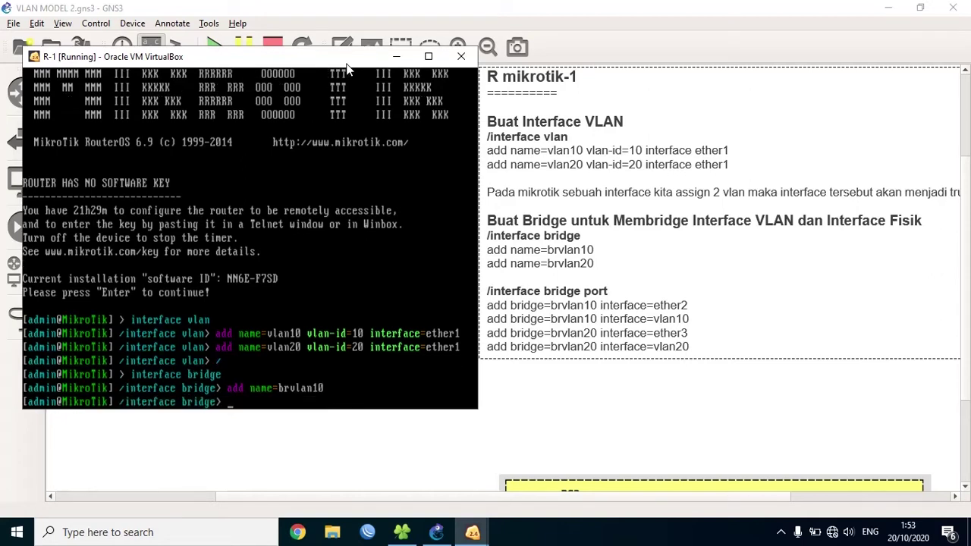
{"action": "key", "text": "Up"}
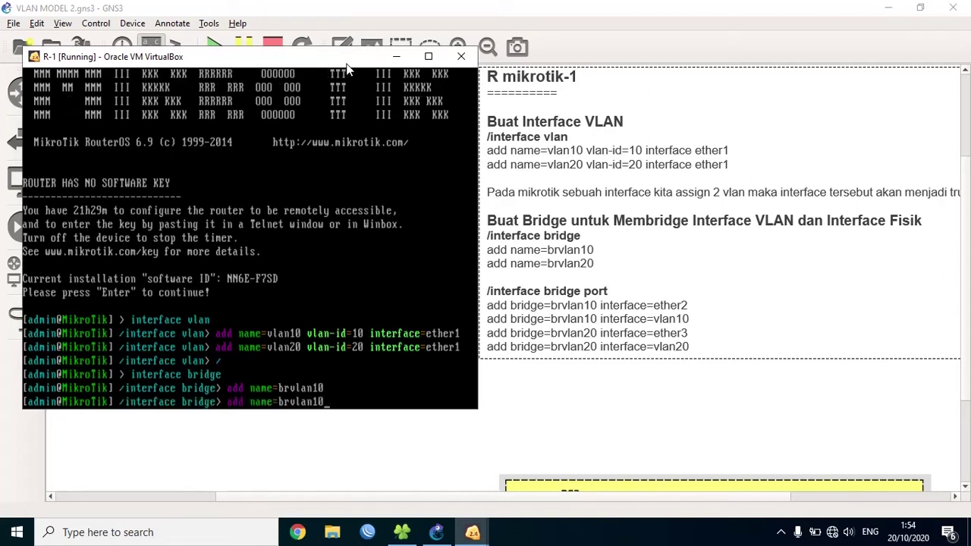
{"action": "key", "text": "BackSpace"}
{"action": "key", "text": "BackSpace"}
{"action": "type", "text": "20"}
{"action": "key", "text": "Return"}
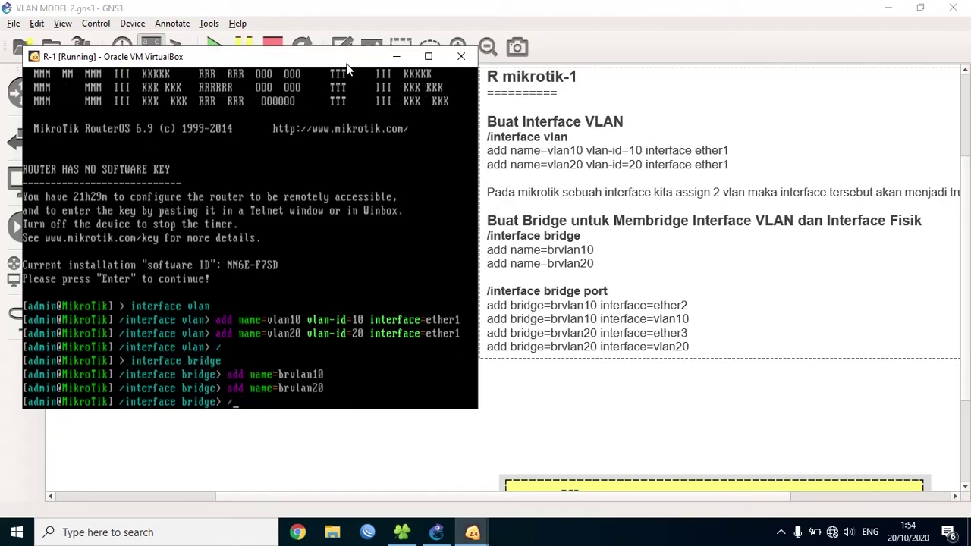
{"action": "type", "text": "/"}
{"action": "key", "text": "Return"}
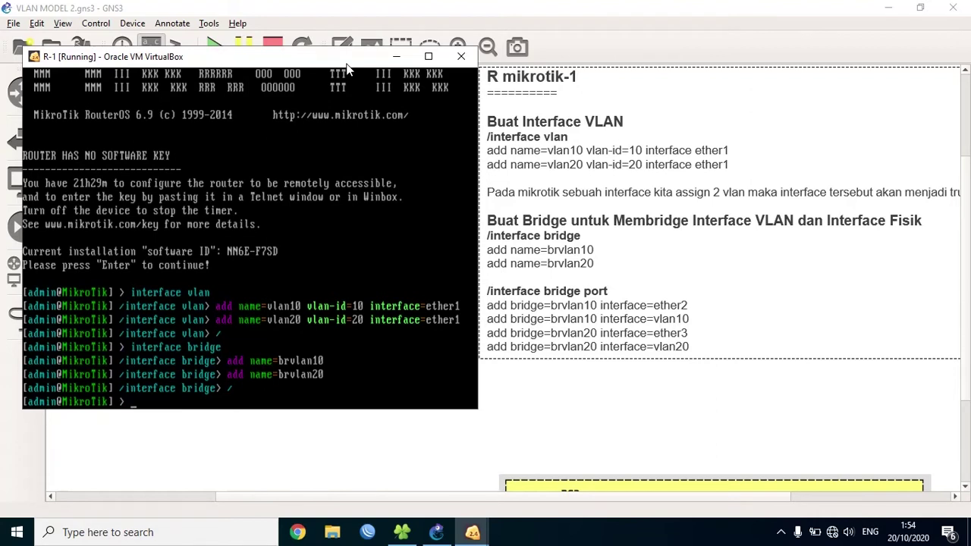
- Under interface bridge port on R-1, add ether2 to bridge brvlan10
{"action": "type", "text": "interface bridge port"}
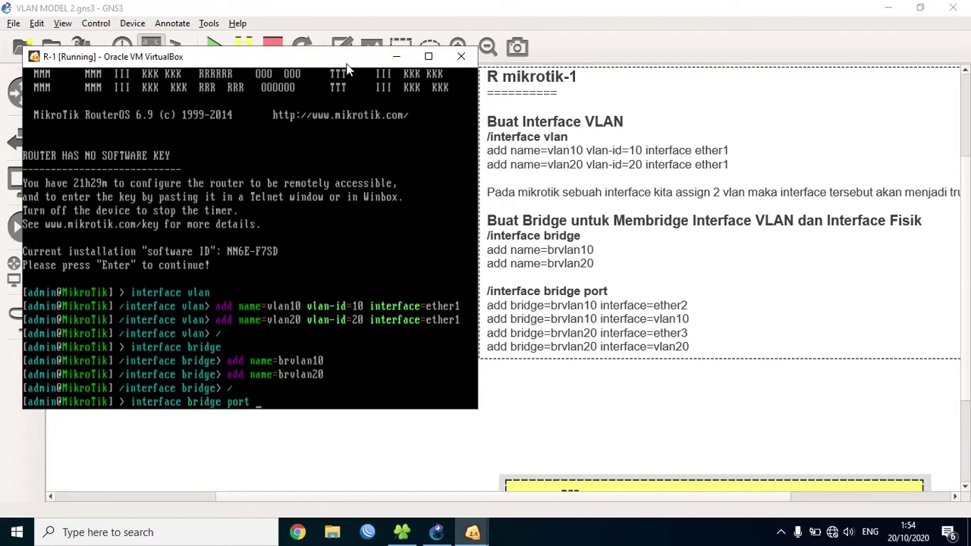
{"action": "key", "text": "Return"}
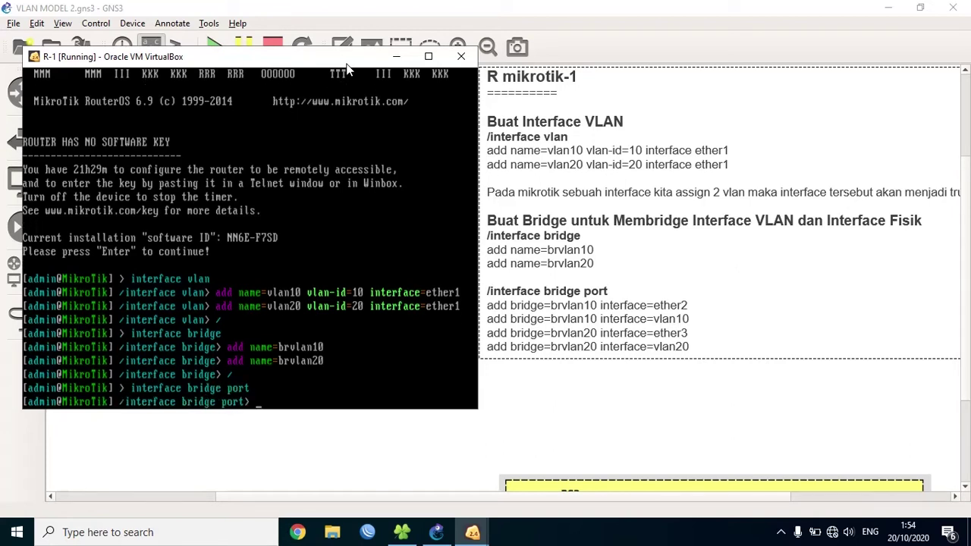
{"action": "type", "text": "add bridge=brvlanin"}
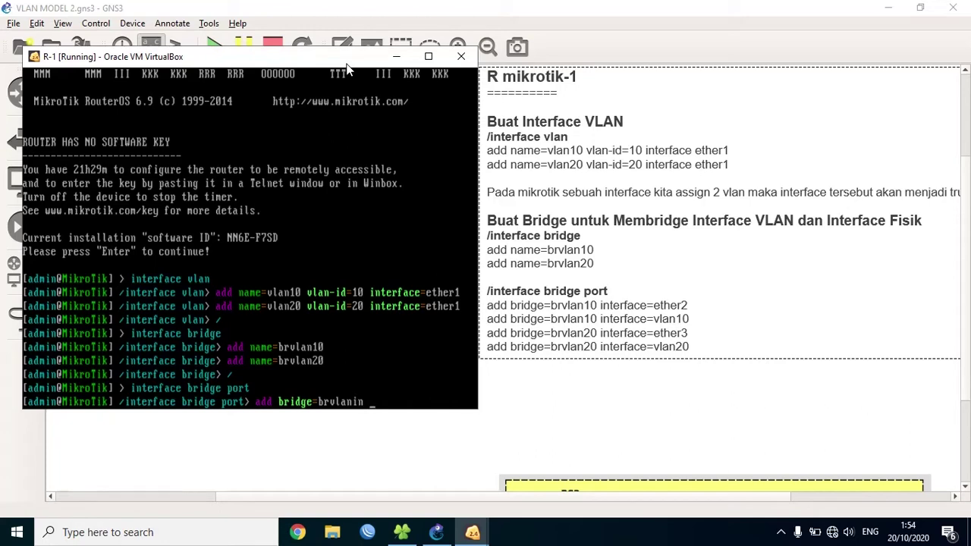
{"action": "key", "text": "BackSpace"}
{"action": "key", "text": "BackSpace"}
{"action": "type", "text": "10 interface="}
{"action": "left_click_drag", "start_coordinate": [307, 63], "coordinate": [634, 65]}
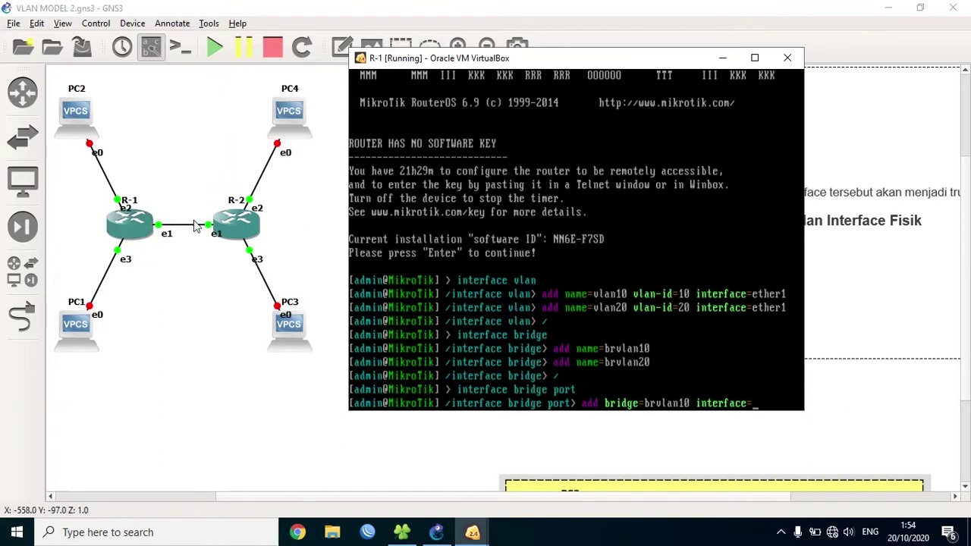
{"action": "type", "text": "ether"}
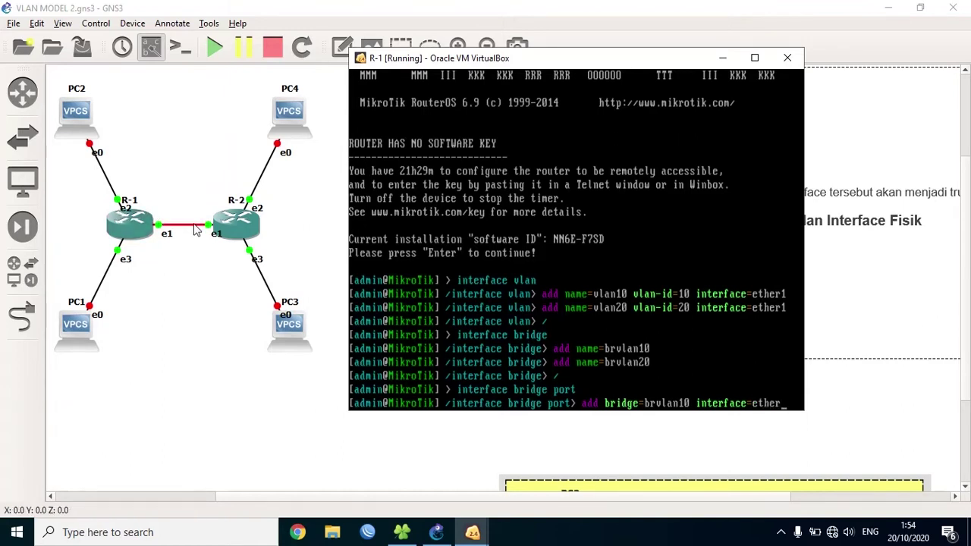
{"action": "type", "text": "2"}
{"action": "left_click_drag", "start_coordinate": [468, 67], "coordinate": [193, 60]}
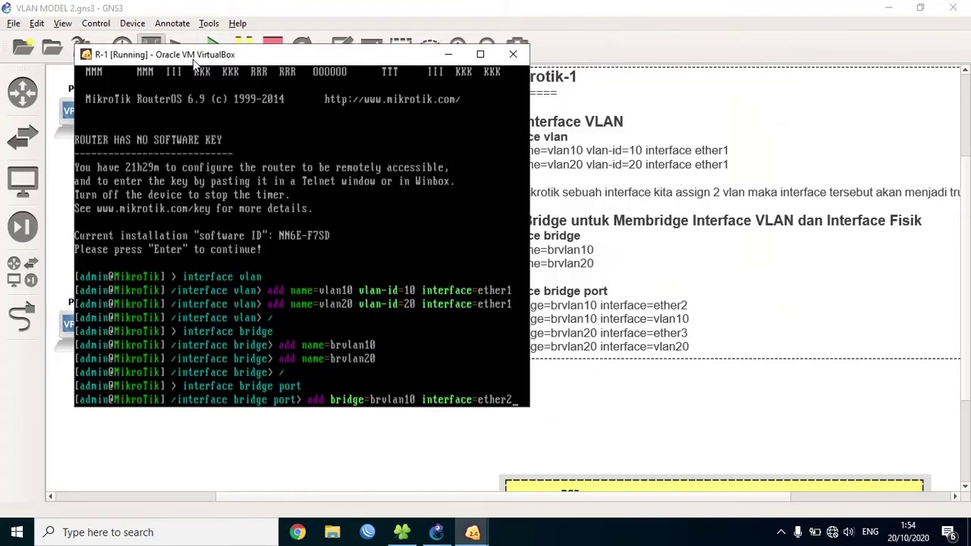
{"action": "key", "text": "Return"}
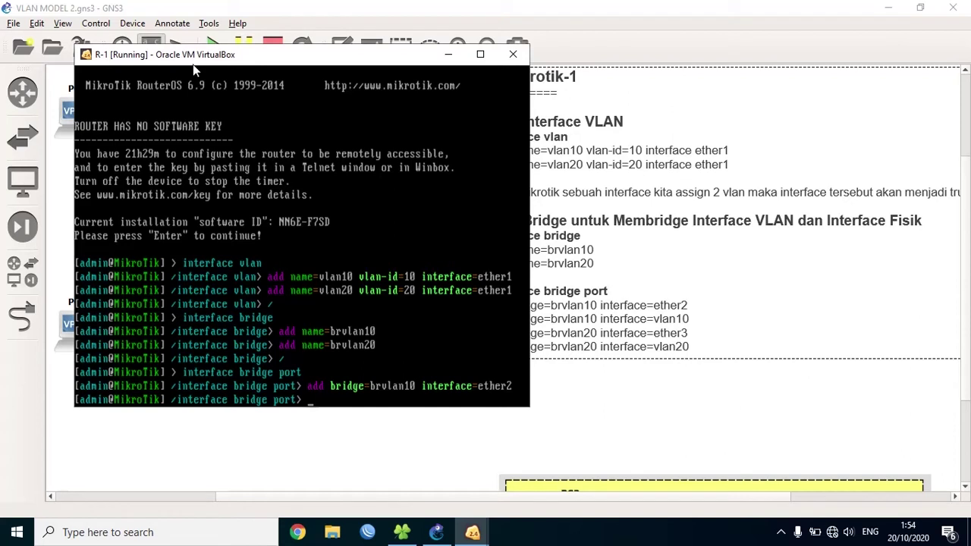
- Add vlan10 as a second port of brvlan10
{"action": "key", "text": "Up"}
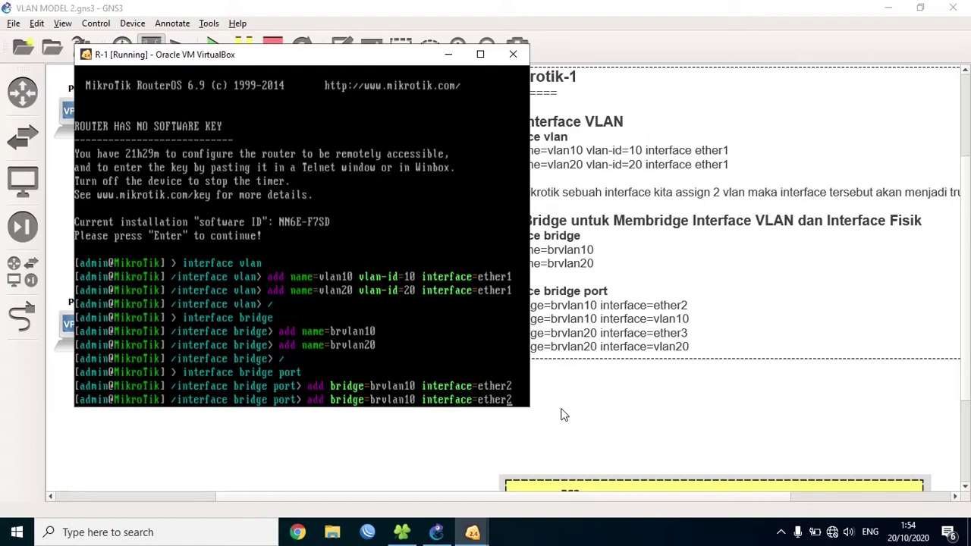
{"action": "key", "text": "BackSpace"}
{"action": "key", "text": "BackSpace"}
{"action": "key", "text": "BackSpace"}
{"action": "key", "text": "BackSpace"}
{"action": "key", "text": "BackSpace"}
{"action": "key", "text": "BackSpace"}
{"action": "type", "text": "vlan10"}
{"action": "key", "text": "Return"}
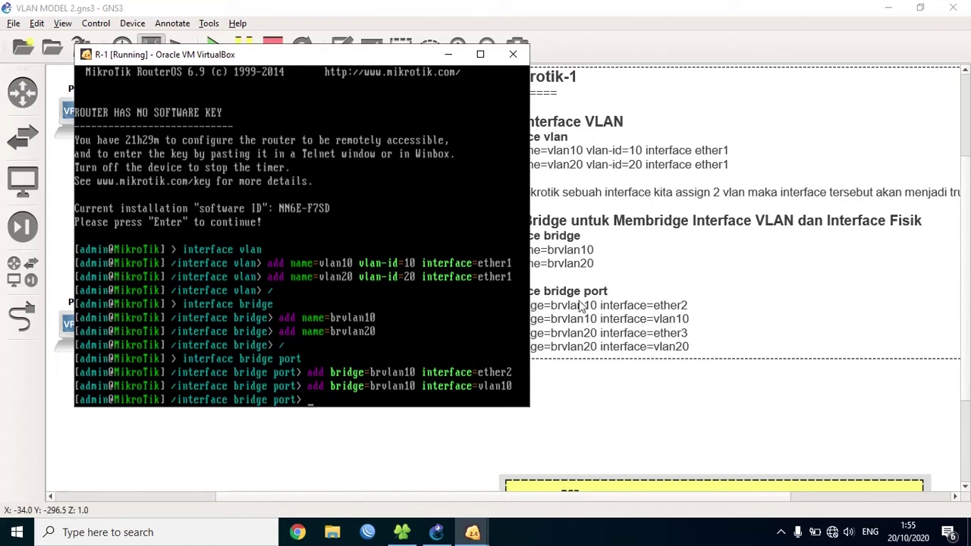
{"action": "left_click_drag", "start_coordinate": [220, 62], "coordinate": [409, 45]}
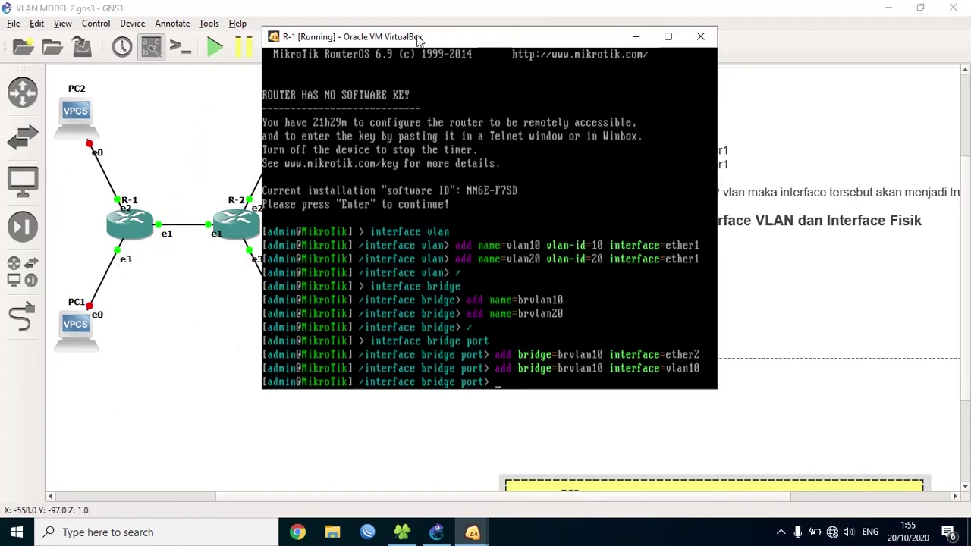
- Add ether3 and vlan20 as ports of bridge brvlan20 on R-1
{"action": "left_click_drag", "start_coordinate": [420, 40], "coordinate": [186, 67]}
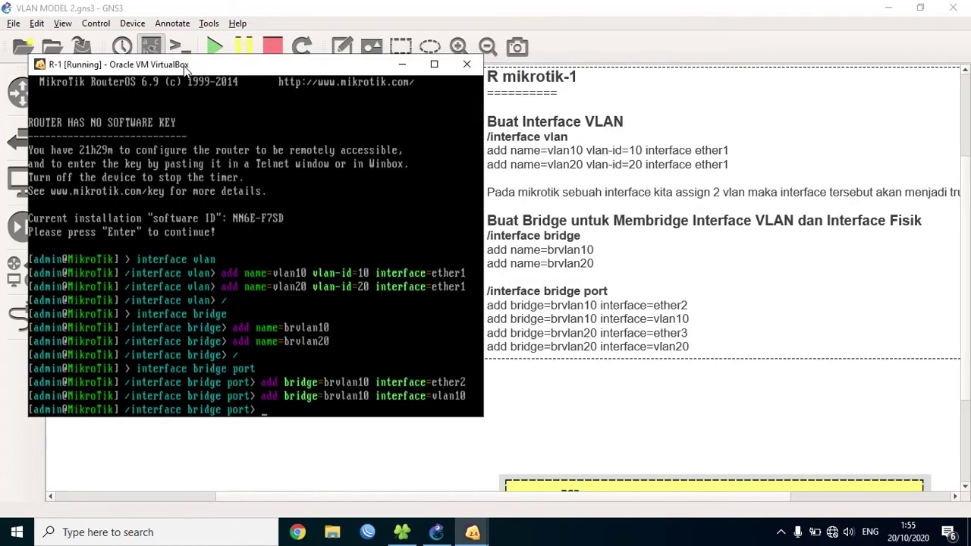
{"action": "type", "text": "add bridge=brvlan2"}
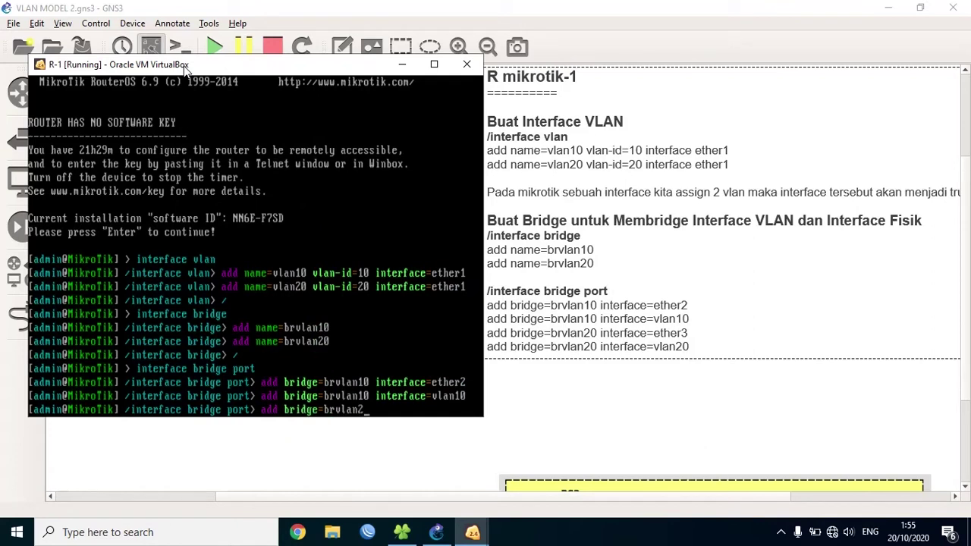
{"action": "type", "text": "0 interface=ether3"}
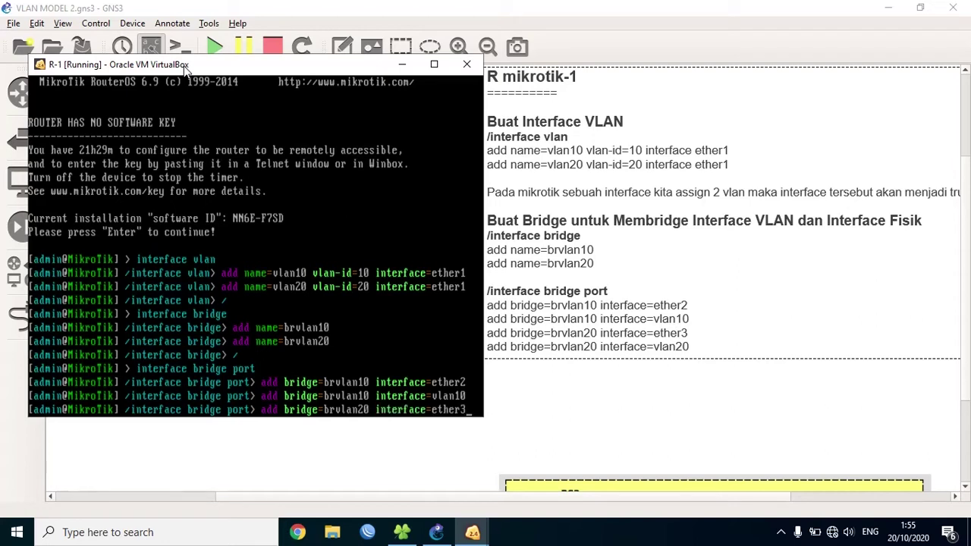
{"action": "key", "text": "Return"}
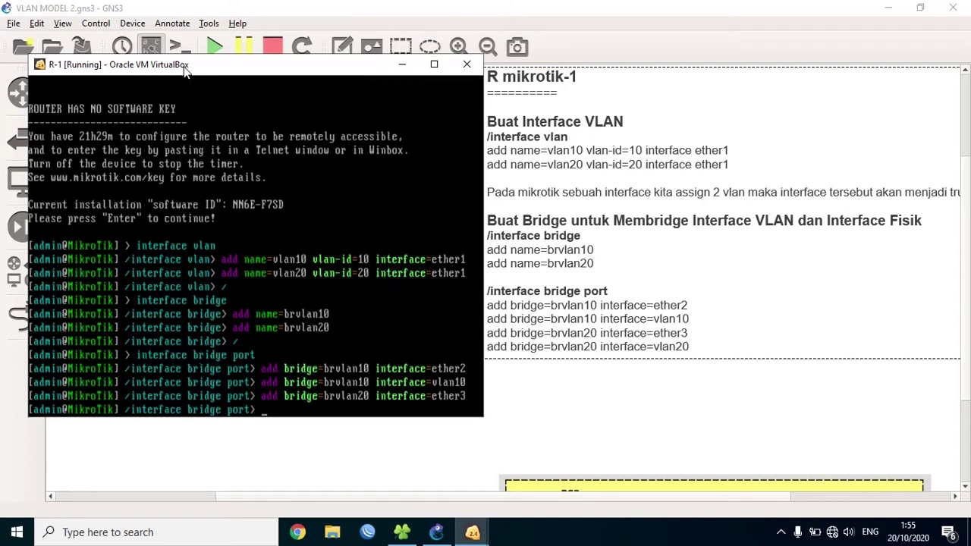
{"action": "key", "text": "Up"}
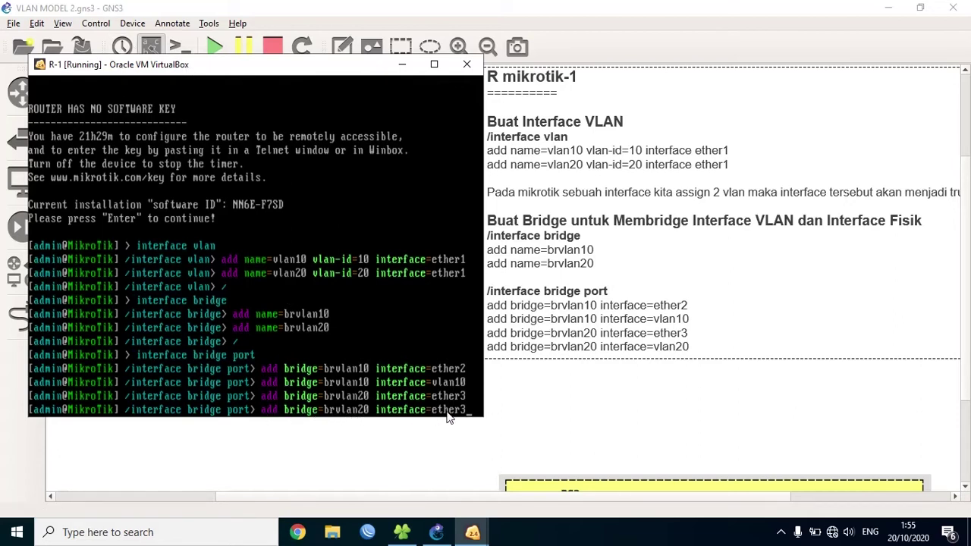
{"action": "key", "text": "BackSpace"}
{"action": "key", "text": "BackSpace"}
{"action": "key", "text": "BackSpace"}
{"action": "key", "text": "BackSpace"}
{"action": "key", "text": "BackSpace"}
{"action": "key", "text": "BackSpace"}
{"action": "type", "text": "vlan20"}
{"action": "key", "text": "Return"}
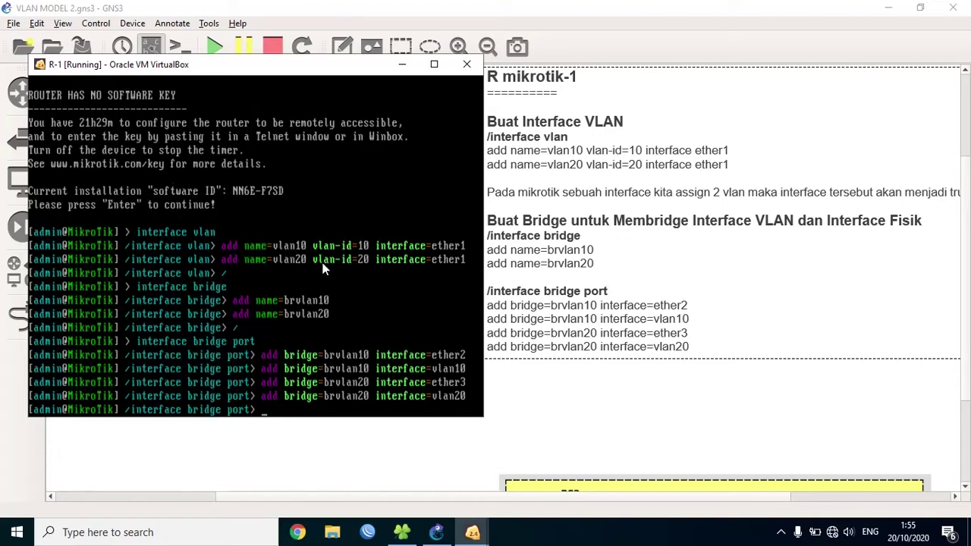
- Set the router's system identity name to R-1
{"action": "type", "text": "/"}
{"action": "key", "text": "Return"}
{"action": "type", "text": "system ide"}
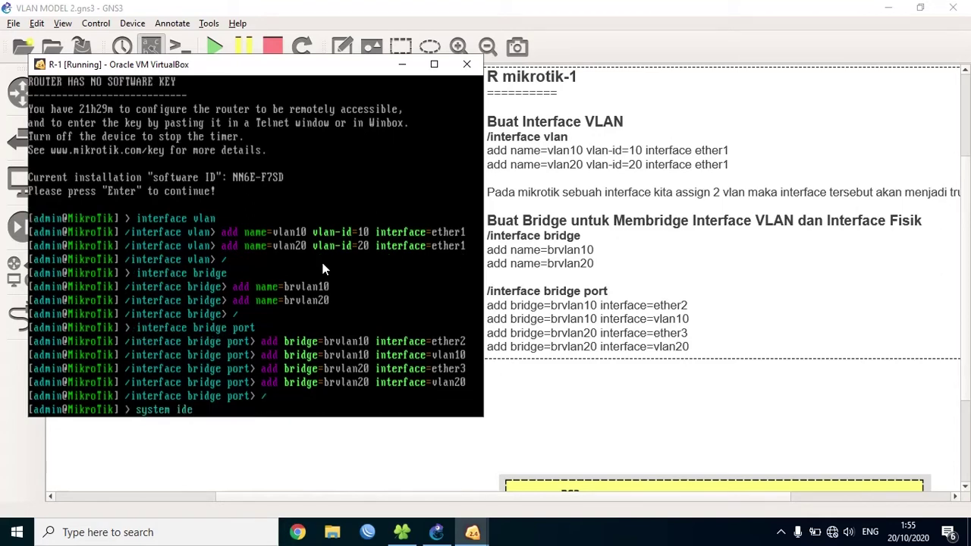
{"action": "key", "text": "Tab"}
{"action": "type", "text": "set name=R1"}
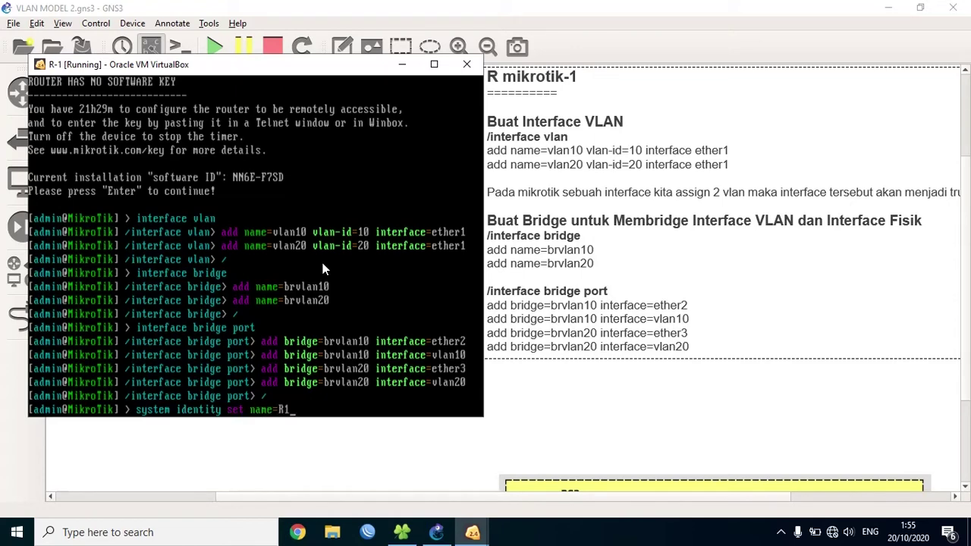
{"action": "key", "text": "BackSpace"}
{"action": "type", "text": "-1"}
{"action": "key", "text": "Return"}
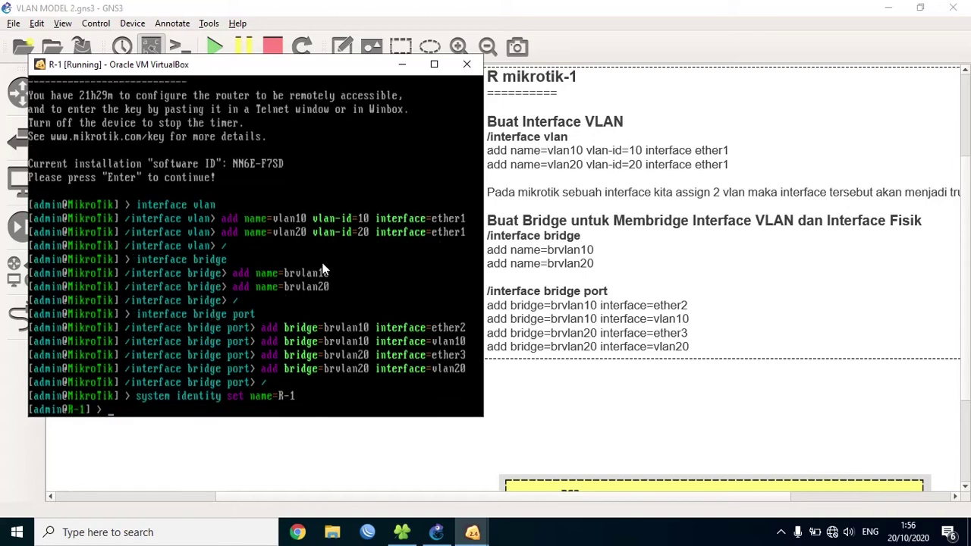
- Move the R-1 and R-2 consoles aside and bring the R mikrotik-2 notes into view
{"action": "left_click", "coordinate": [399, 67]}
{"action": "mouse_move", "coordinate": [472, 535]}
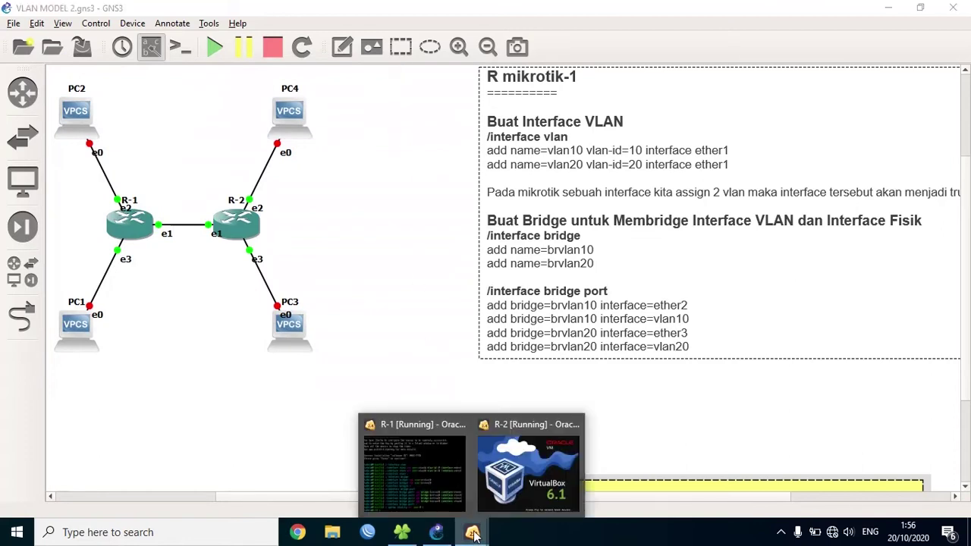
{"action": "left_click", "coordinate": [510, 458]}
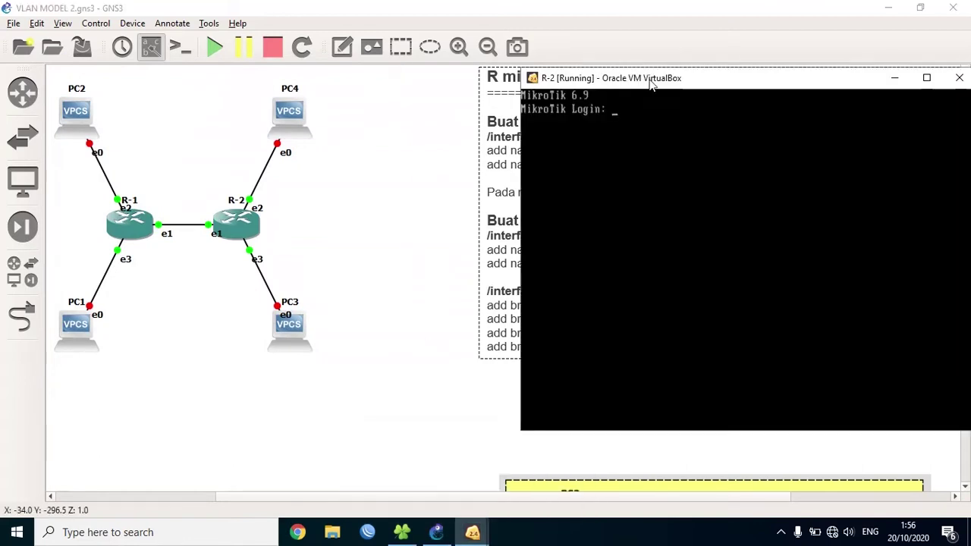
{"action": "left_click_drag", "start_coordinate": [653, 83], "coordinate": [168, 43]}
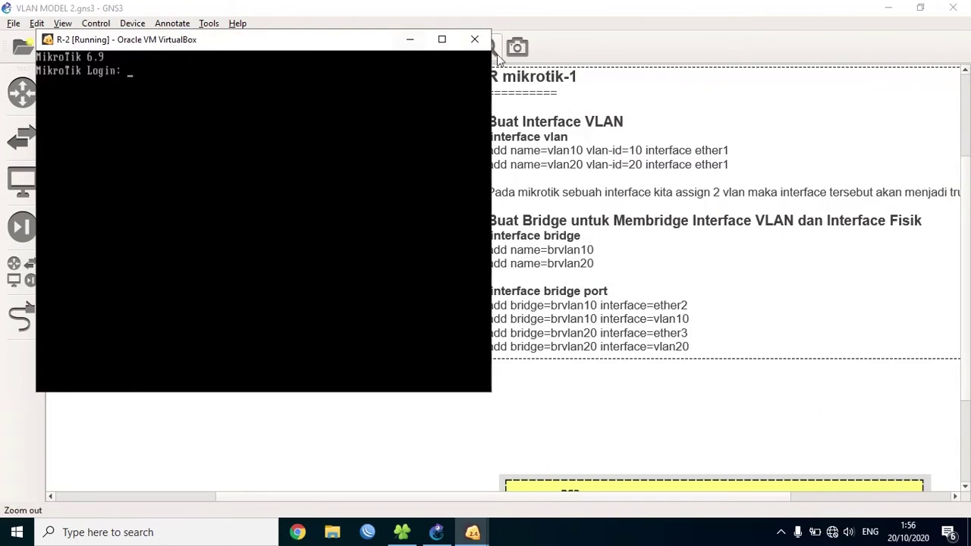
{"action": "left_click", "coordinate": [409, 39]}
{"action": "left_click_drag", "start_coordinate": [901, 127], "coordinate": [440, 496]}
{"action": "left_click_drag", "start_coordinate": [917, 96], "coordinate": [569, 104]}
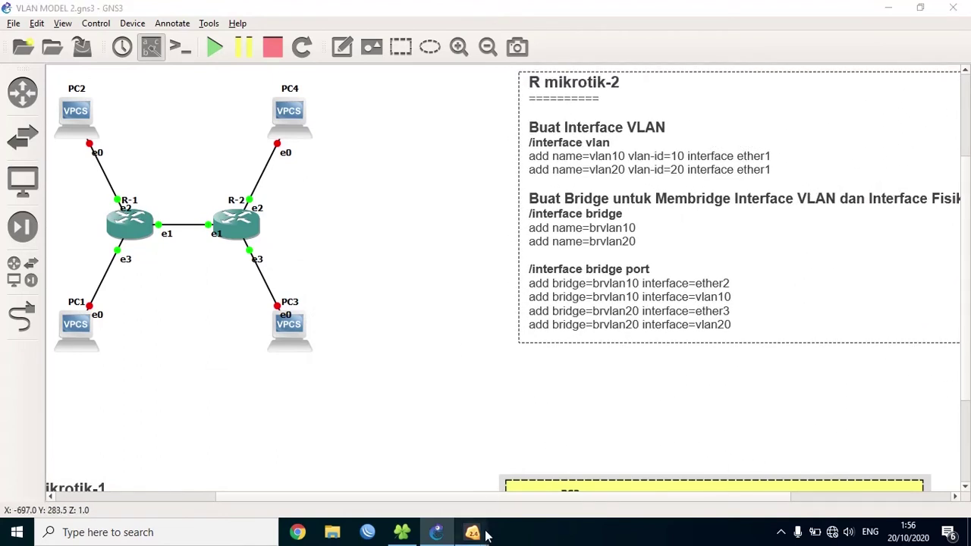
- Log in to R-2's RouterOS console as admin with an empty password
{"action": "mouse_move", "coordinate": [473, 532]}
{"action": "left_click", "coordinate": [499, 483]}
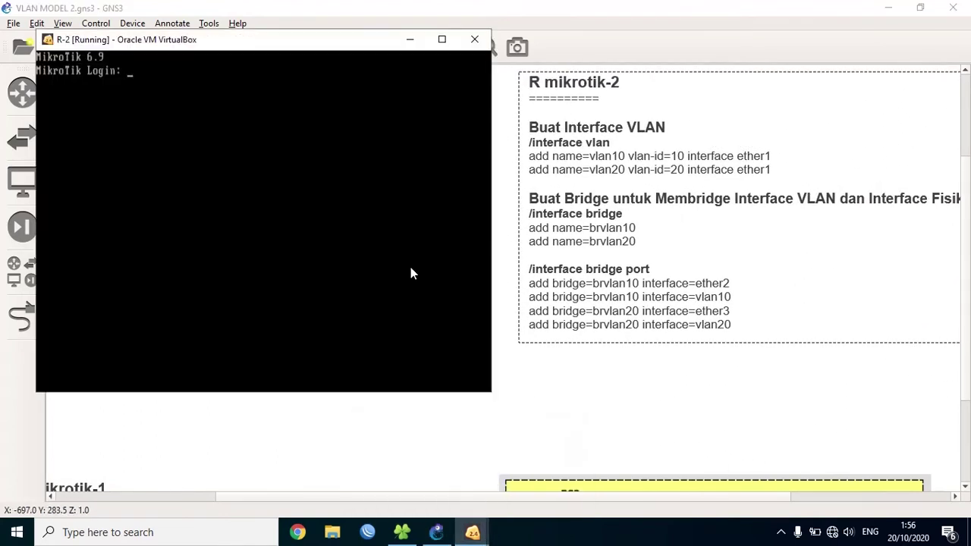
{"action": "type", "text": "admin"}
{"action": "key", "text": "Return"}
{"action": "key", "text": "Return"}
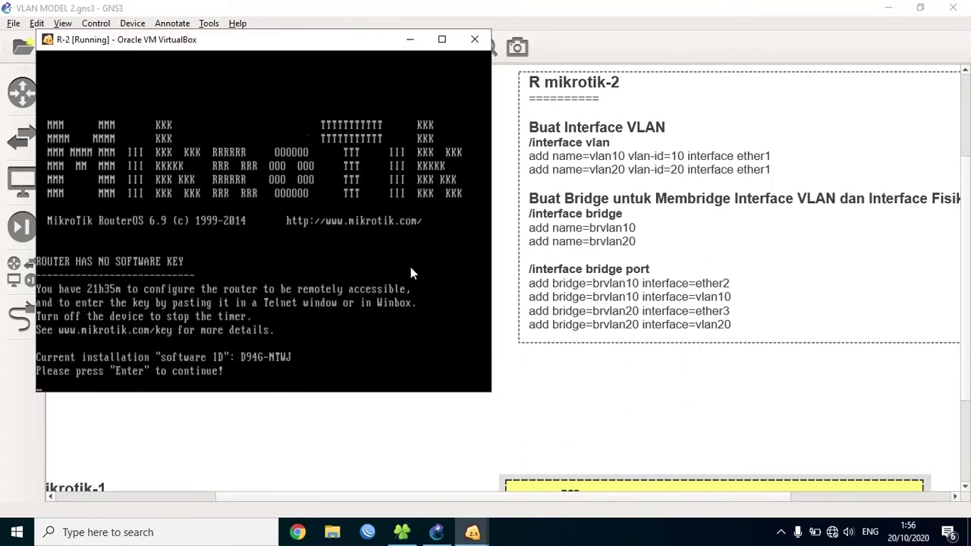
{"action": "key", "text": "Return"}
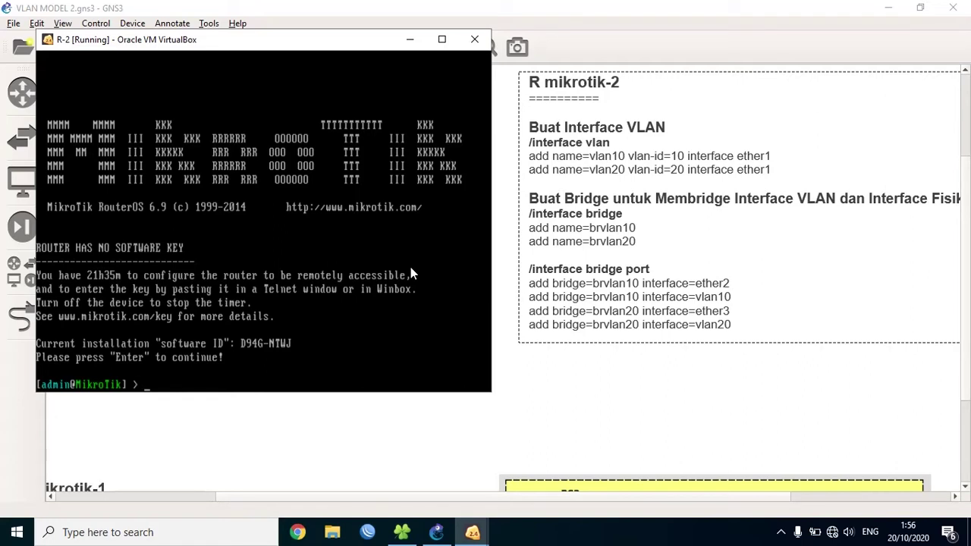
- Under interface vlan, add vlan10 with vlan-id 10 on ether1
{"action": "type", "text": "interface vlan"}
{"action": "key", "text": "Return"}
{"action": "type", "text": "ad"}
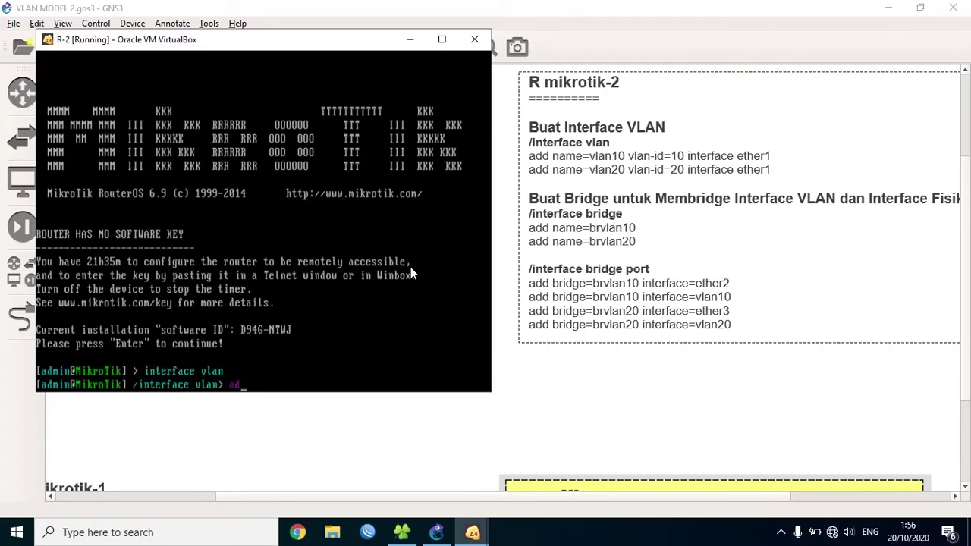
{"action": "type", "text": "d name=vlan10 vlan-id="}
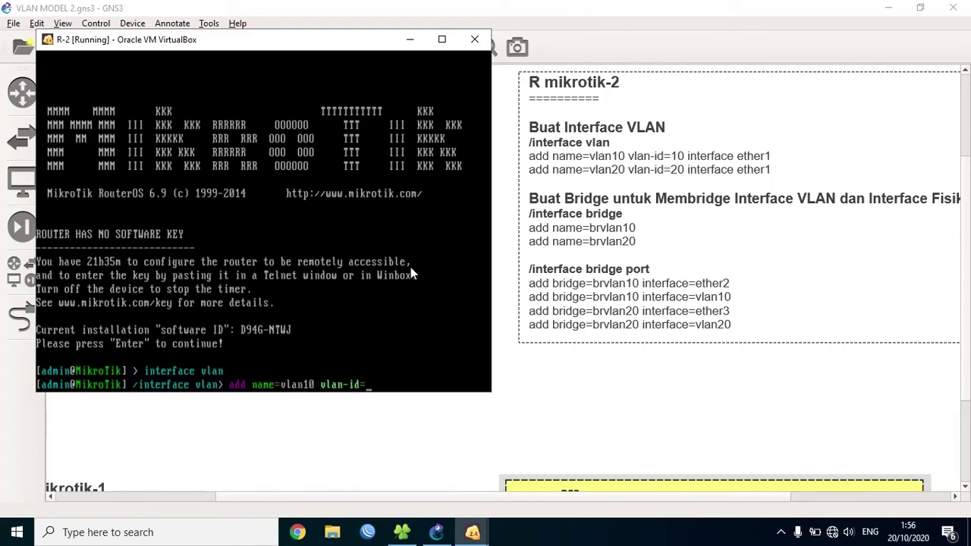
{"action": "type", "text": "10 interface="}
{"action": "left_click_drag", "start_coordinate": [322, 46], "coordinate": [639, 59]}
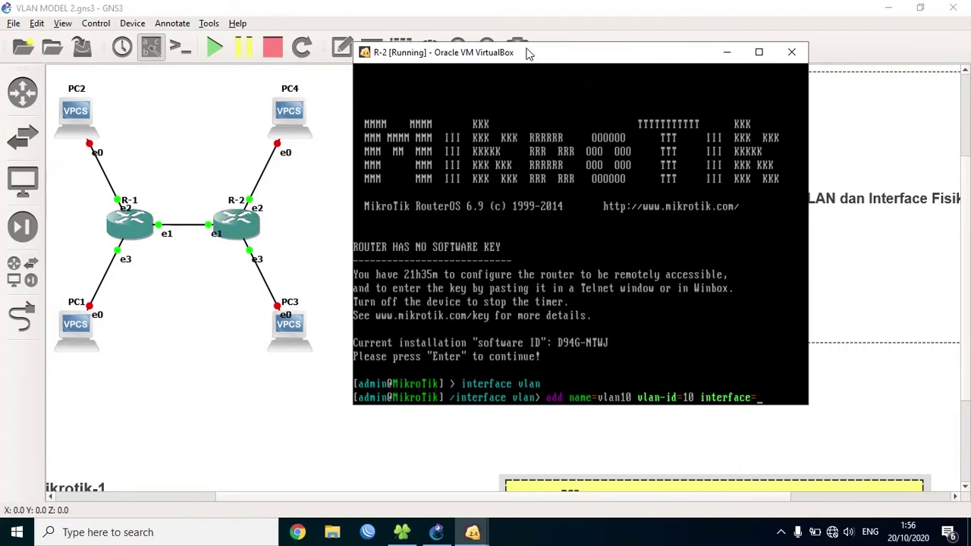
{"action": "left_click_drag", "start_coordinate": [531, 61], "coordinate": [211, 65]}
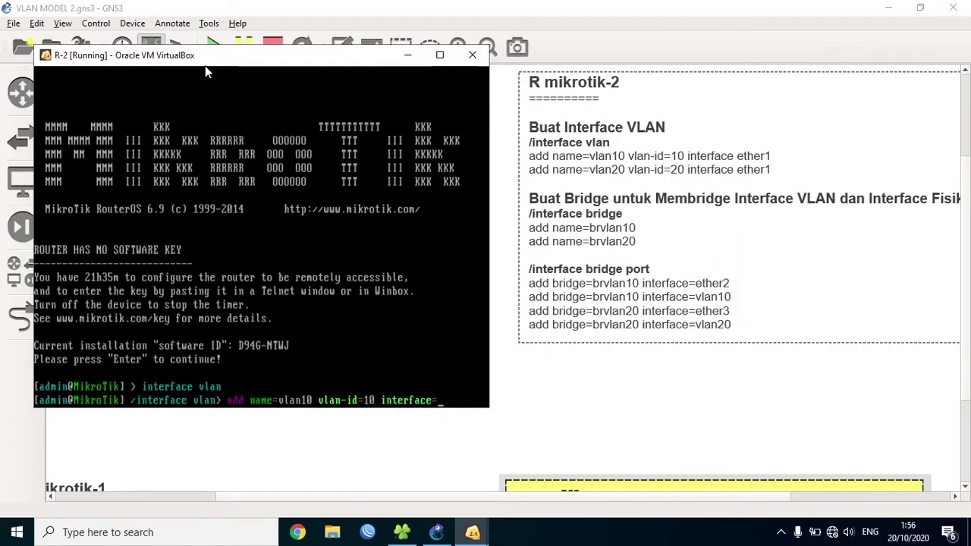
{"action": "type", "text": "ether1"}
{"action": "key", "text": "Return"}
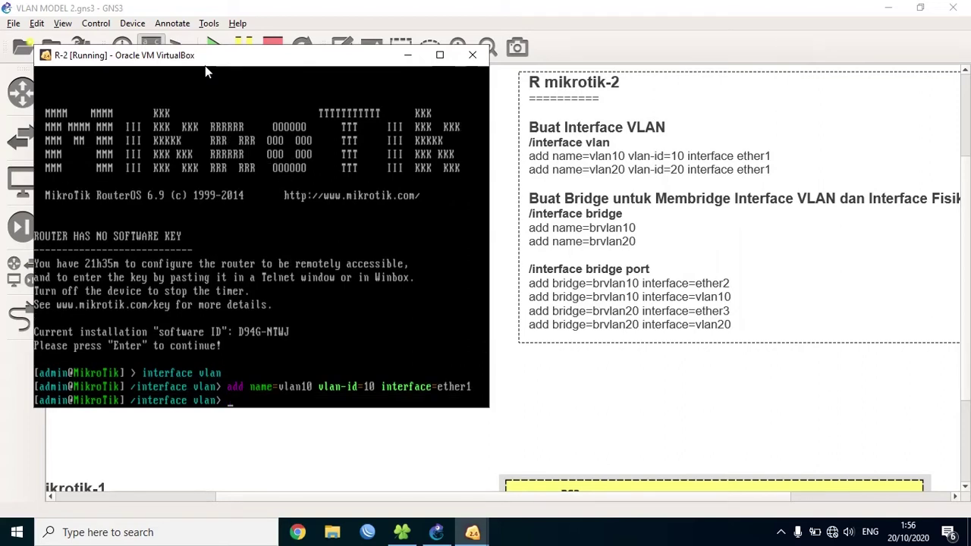
- Add vlan20 with vlan-id 20 on ether1 and go back to the root prompt
{"action": "type", "text": "add name=vlan20 v"}
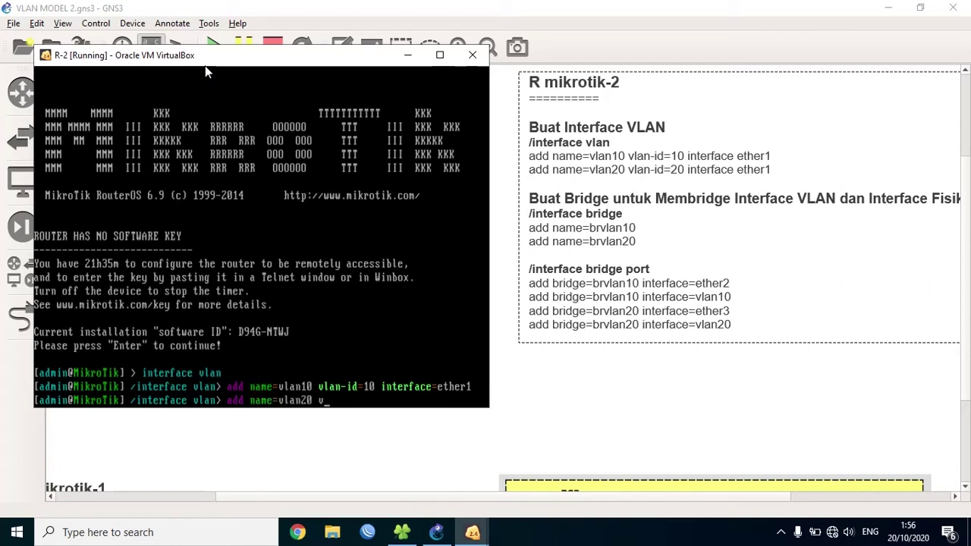
{"action": "type", "text": "lan-id=20 interface="}
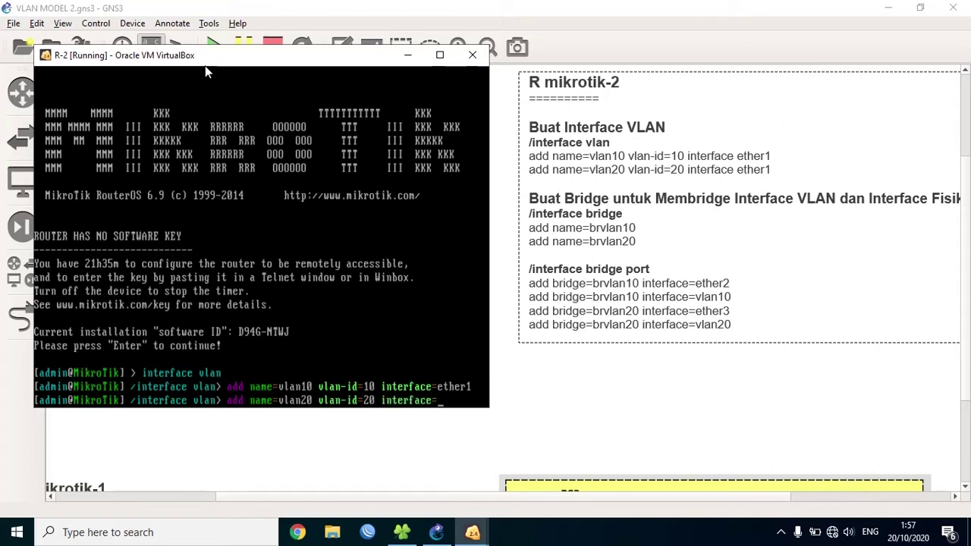
{"action": "type", "text": "ether1"}
{"action": "key", "text": "Return"}
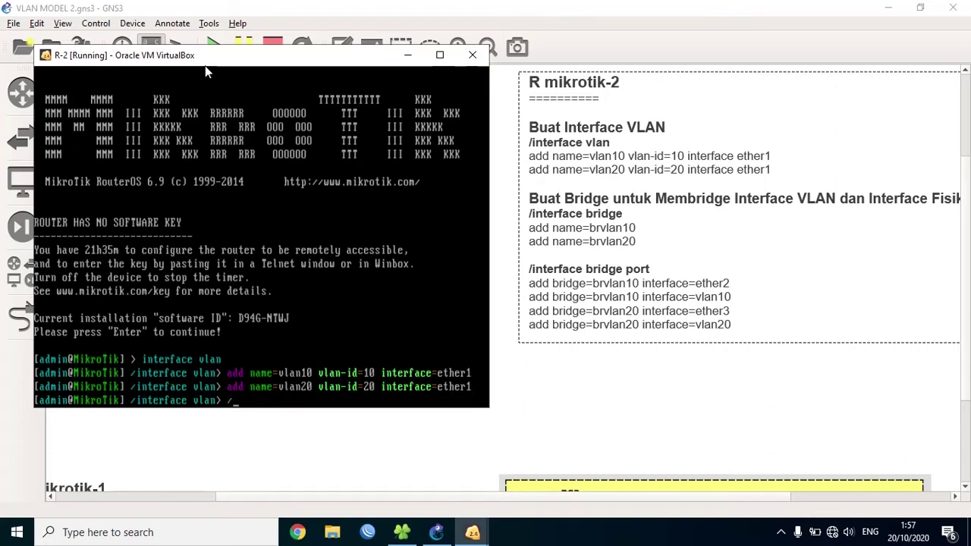
{"action": "key", "text": "Return"}
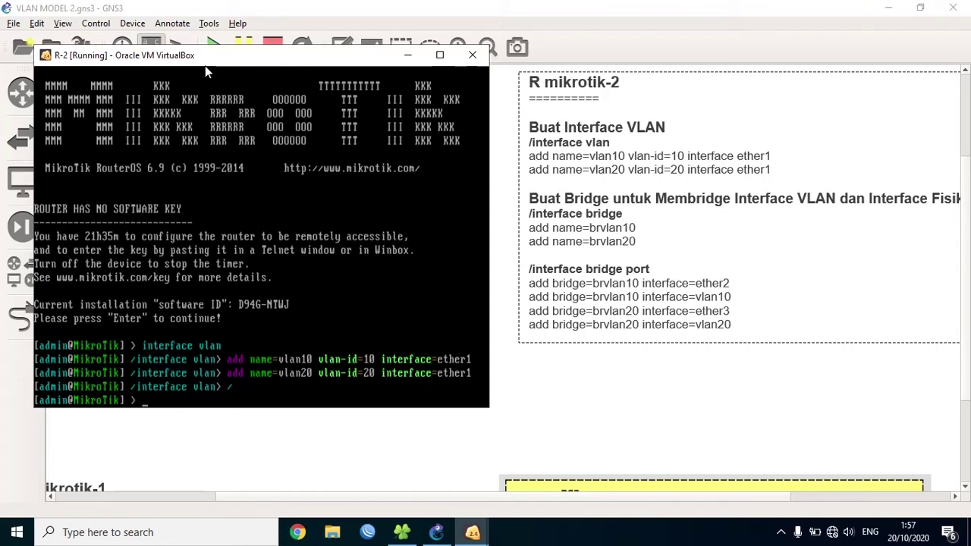
- Under interface bridge, create the bridge brvlan10
{"action": "type", "text": "interface bridge"}
{"action": "key", "text": "Return"}
{"action": "type", "text": "add name="}
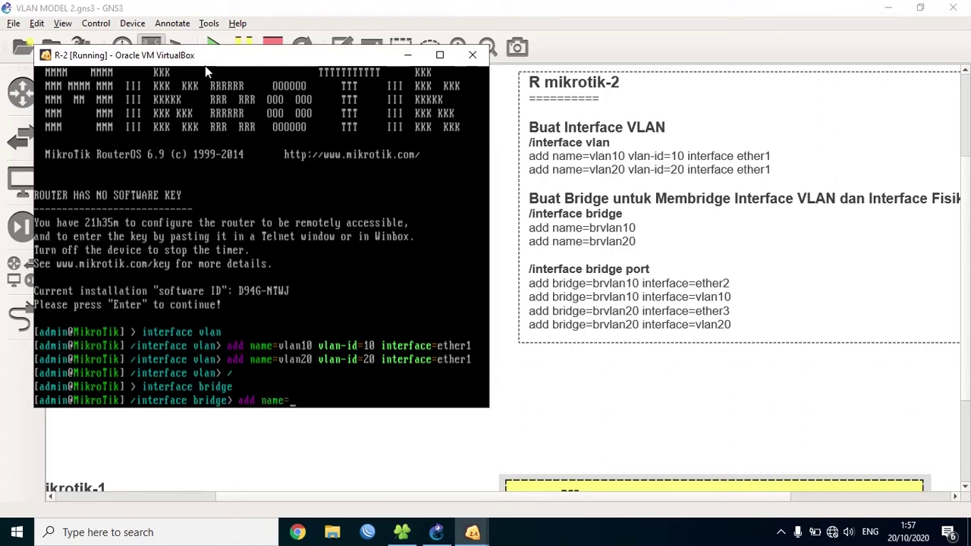
{"action": "type", "text": "brvlan10"}
{"action": "key", "text": "Return"}
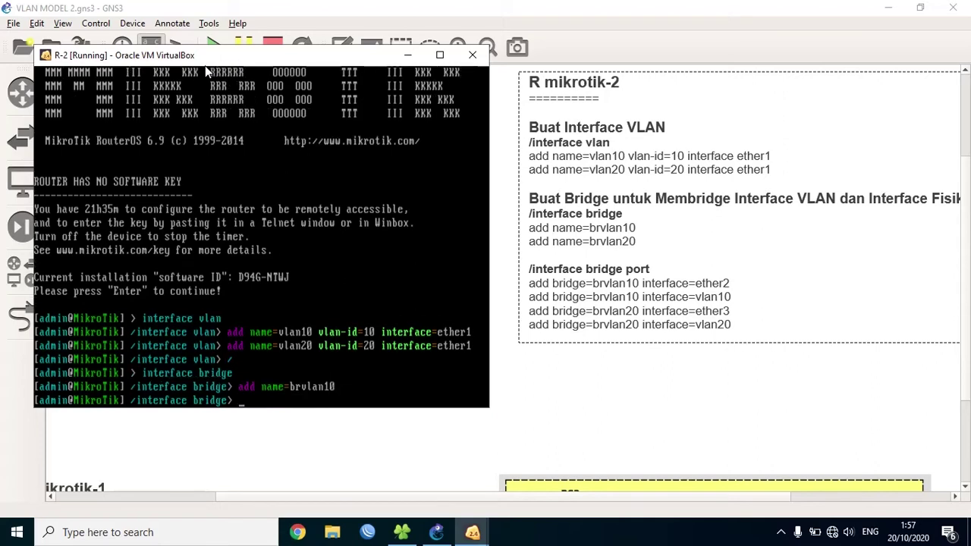
- Edit the recalled command to create brvlan20, then return to the top-level prompt with '/'
{"action": "key", "text": "Up"}
{"action": "key", "text": "BackSpace"}
{"action": "key", "text": "BackSpace"}
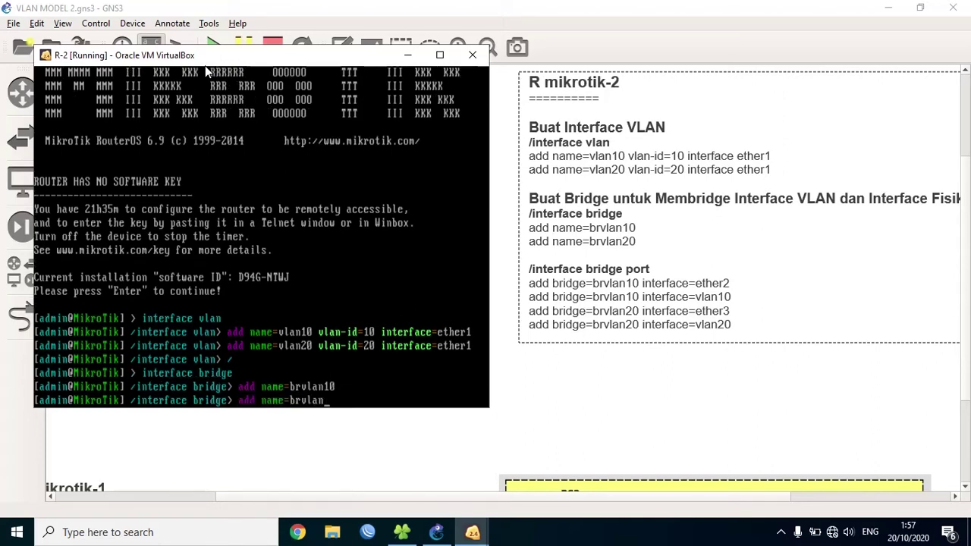
{"action": "type", "text": "20"}
{"action": "key", "text": "Return"}
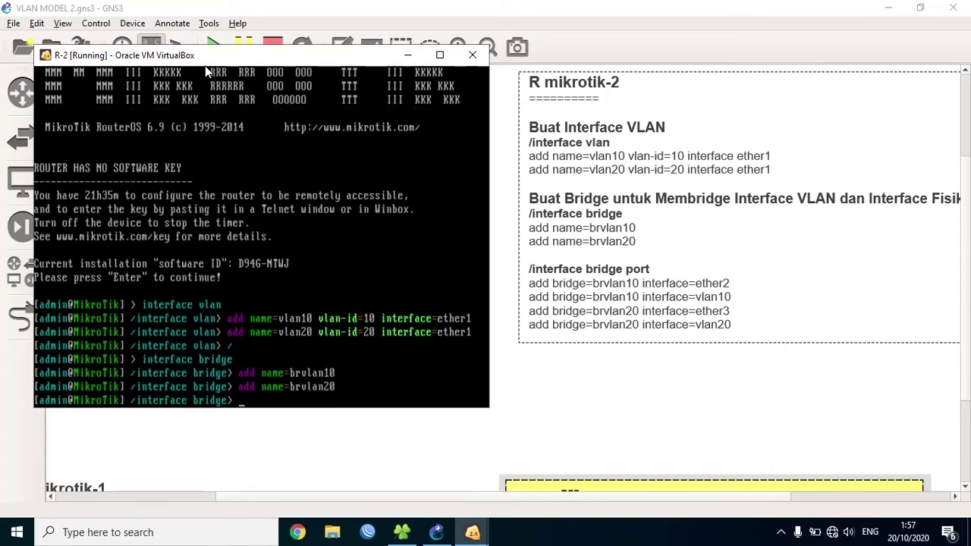
{"action": "type", "text": "/"}
{"action": "key", "text": "Return"}
{"action": "key", "text": "Return"}
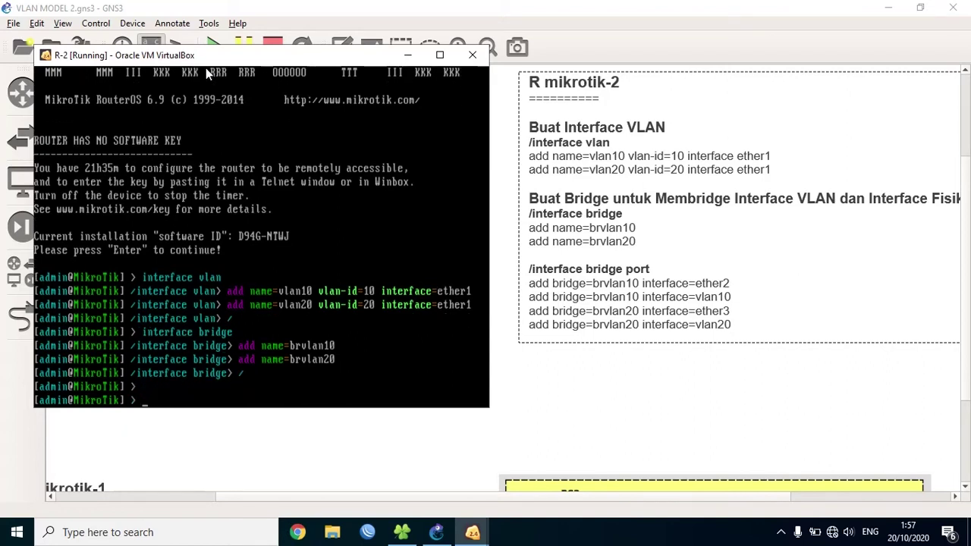
- Under interface bridge port, add ether2 and vlan10 as ports of brvlan10
{"action": "type", "text": "interface bridge port"}
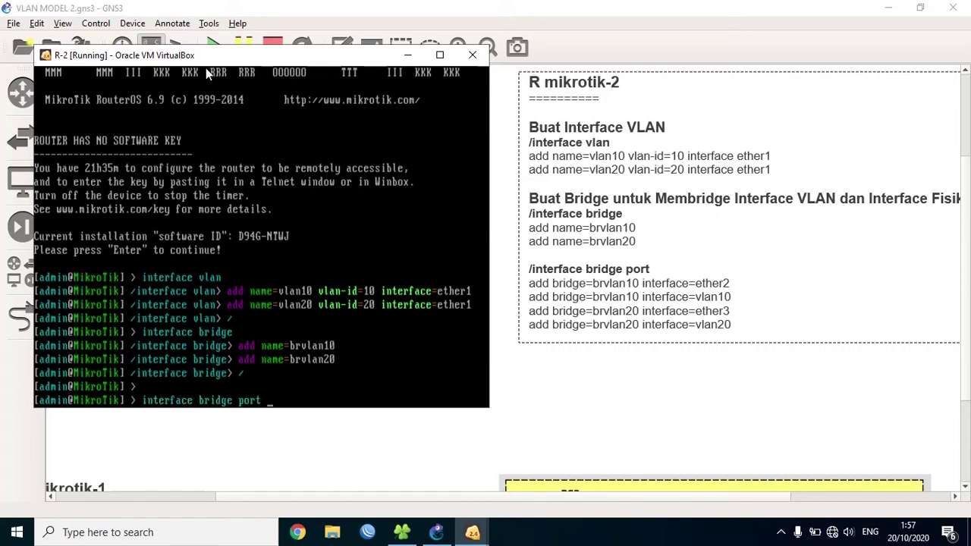
{"action": "key", "text": "Return"}
{"action": "type", "text": "add bridge="}
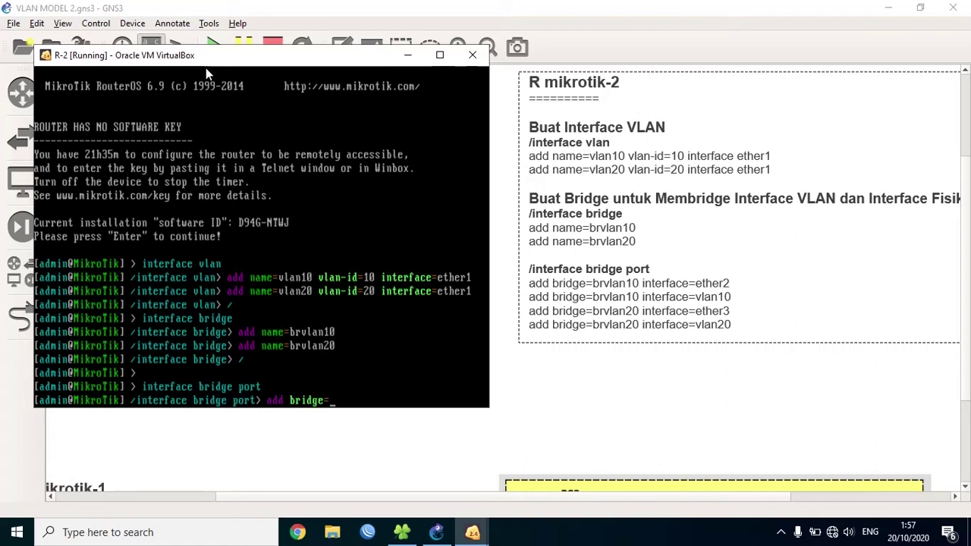
{"action": "type", "text": "brvlan10 interface="}
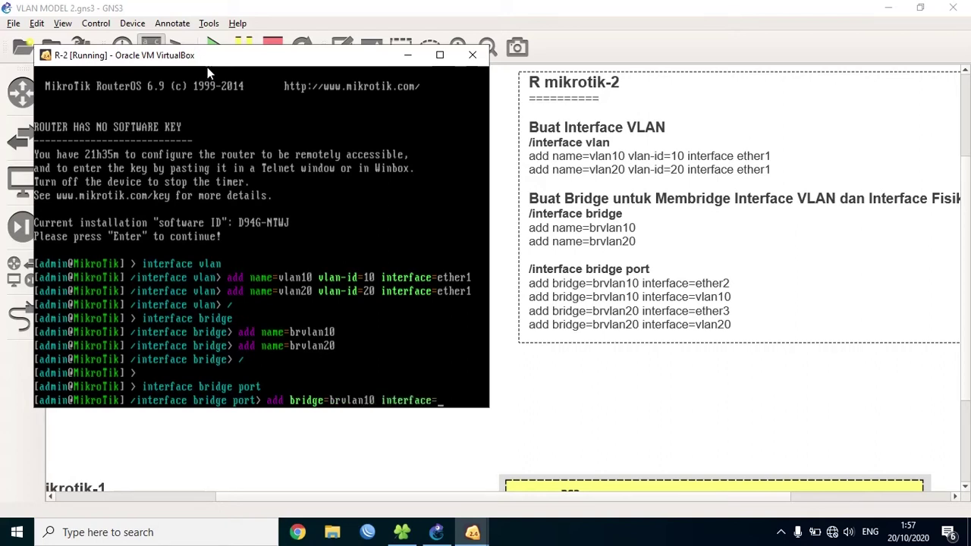
{"action": "left_click_drag", "start_coordinate": [234, 65], "coordinate": [640, 52]}
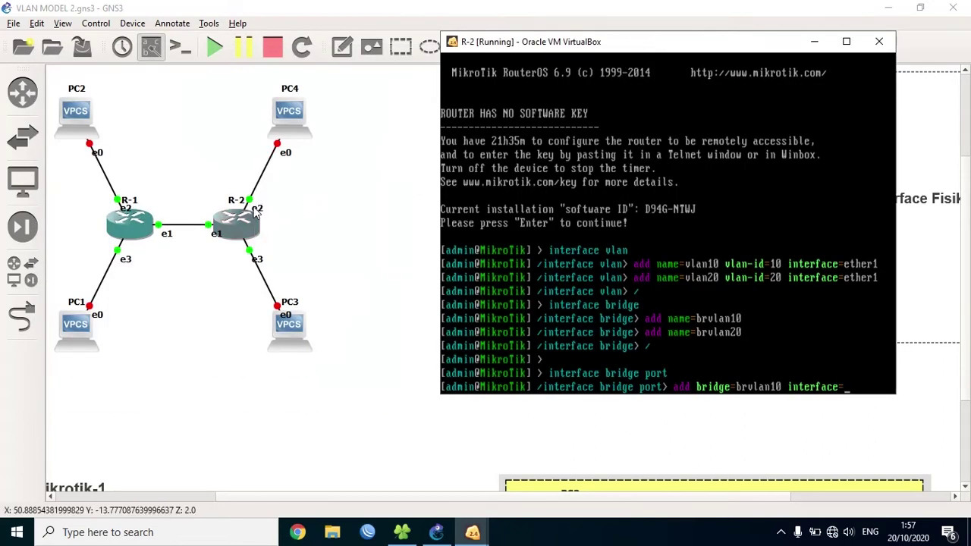
{"action": "left_click_drag", "start_coordinate": [660, 58], "coordinate": [275, 74]}
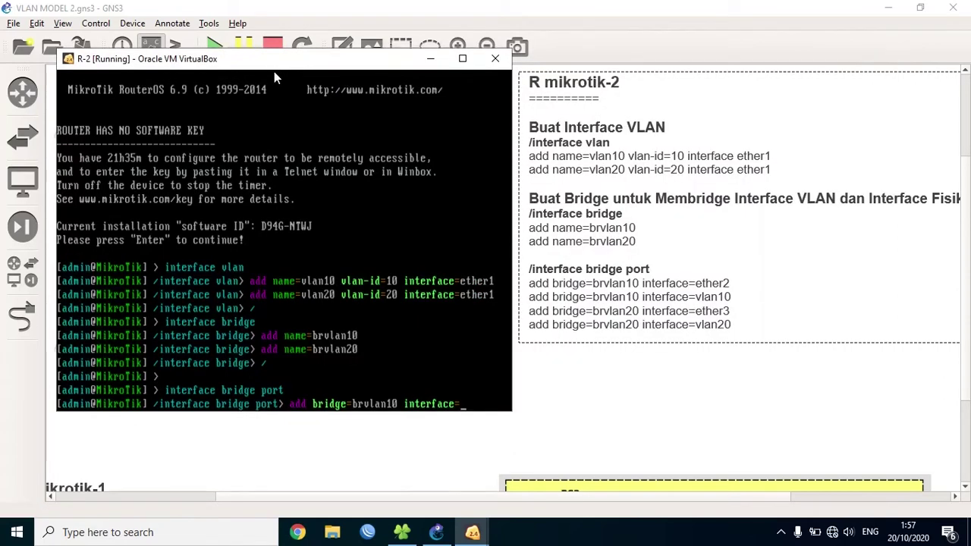
{"action": "type", "text": "ether2"}
{"action": "key", "text": "Return"}
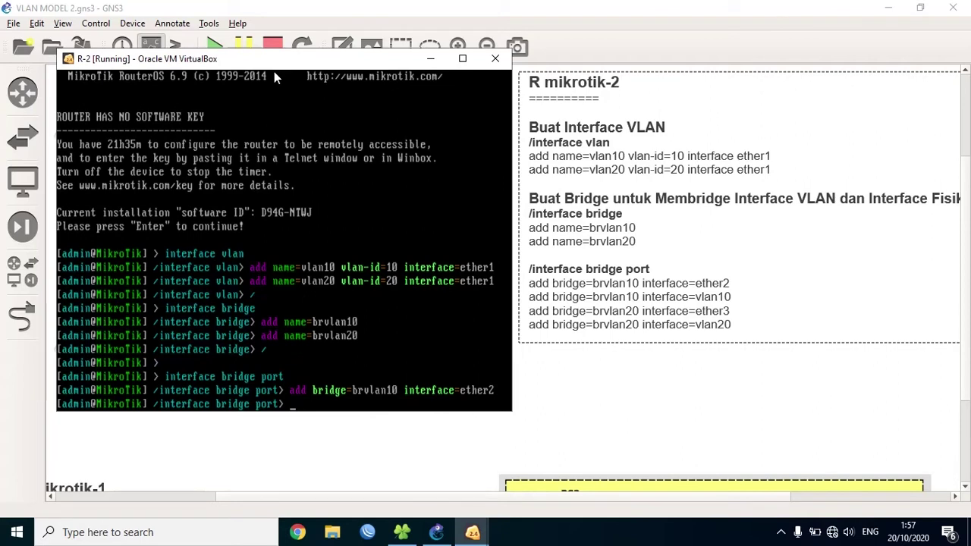
{"action": "key", "text": "Up"}
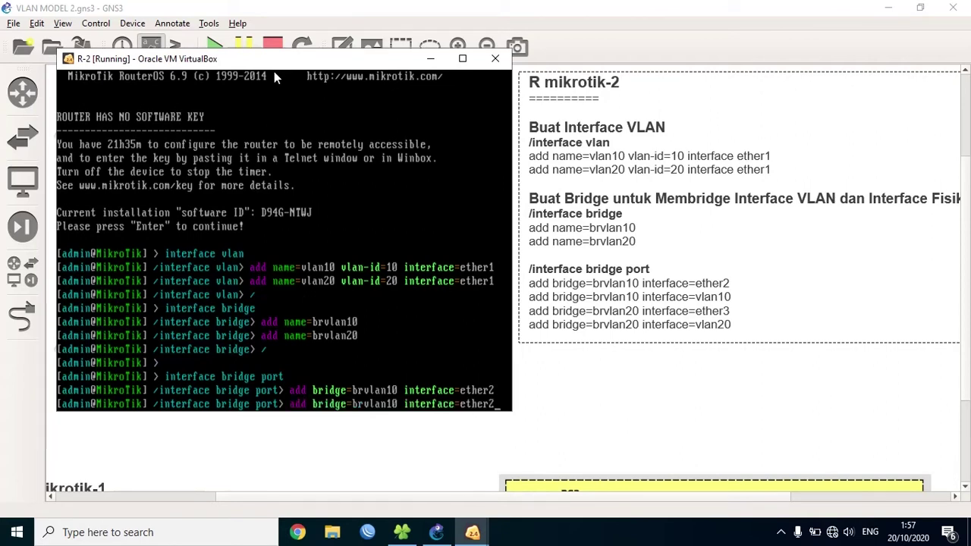
{"action": "key", "text": "BackSpace"}
{"action": "key", "text": "BackSpace"}
{"action": "key", "text": "BackSpace"}
{"action": "key", "text": "BackSpace"}
{"action": "key", "text": "BackSpace"}
{"action": "key", "text": "BackSpace"}
{"action": "type", "text": "vlan10"}
{"action": "key", "text": "Return"}
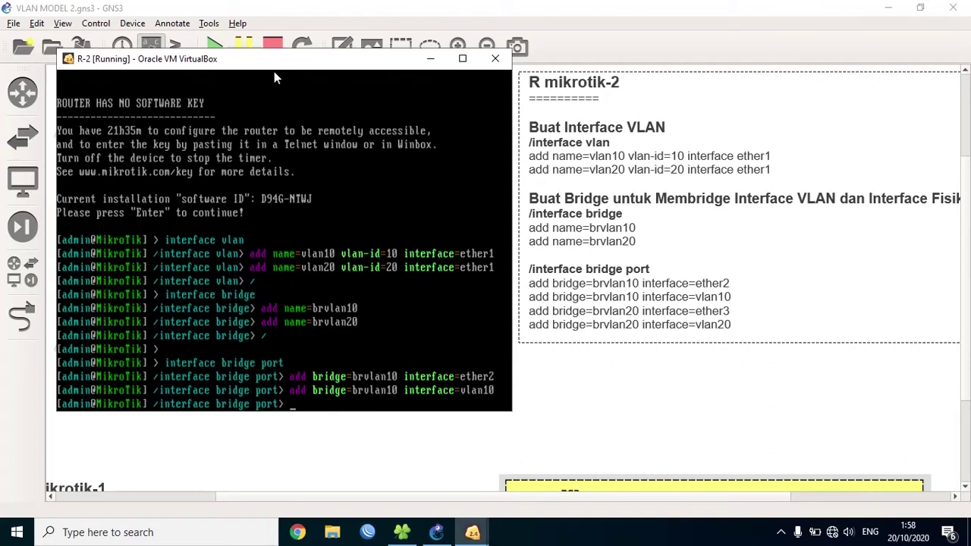
- Add ether3 and vlan20 as ports of brvlan20
{"action": "type", "text": "add bridge=brvlan20 "}
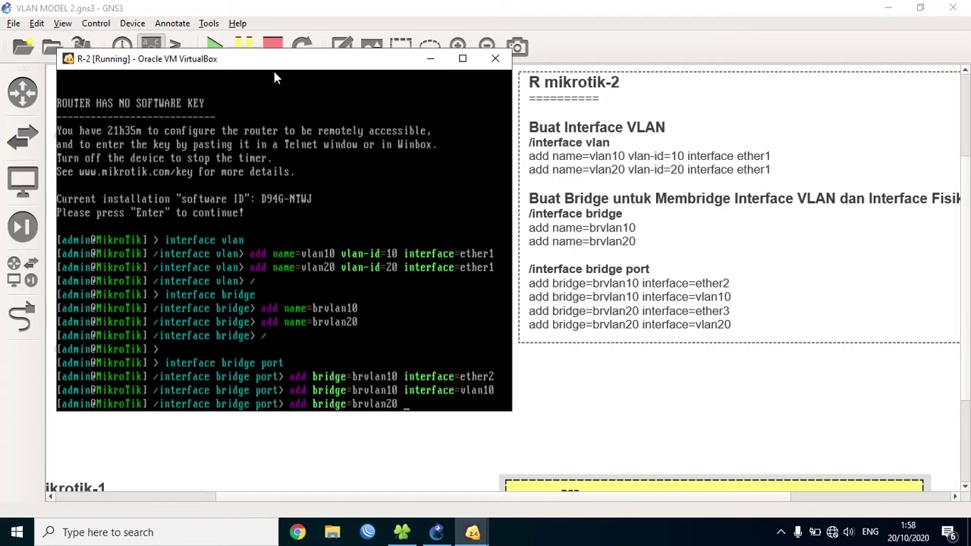
{"action": "type", "text": "interface="}
{"action": "left_click_drag", "start_coordinate": [288, 63], "coordinate": [698, 55]}
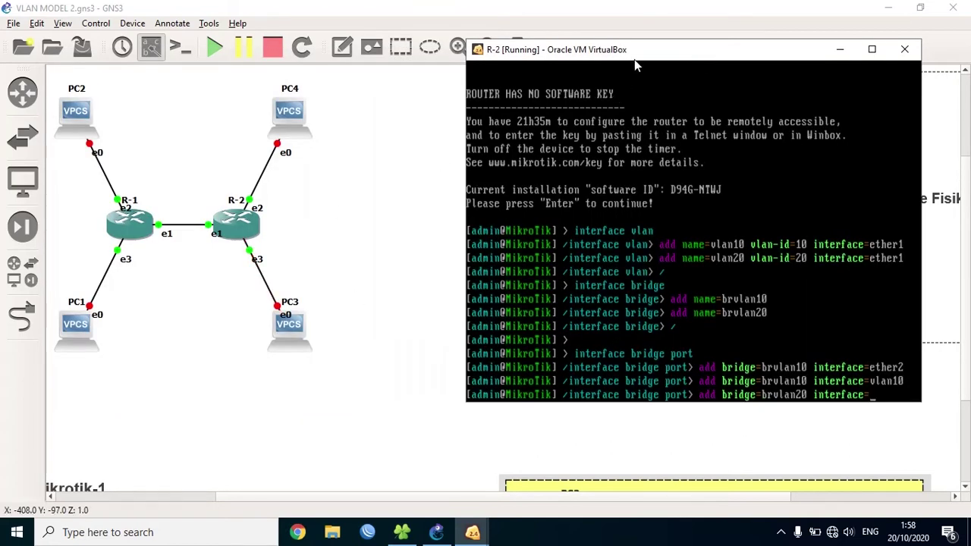
{"action": "left_click_drag", "start_coordinate": [636, 66], "coordinate": [229, 76]}
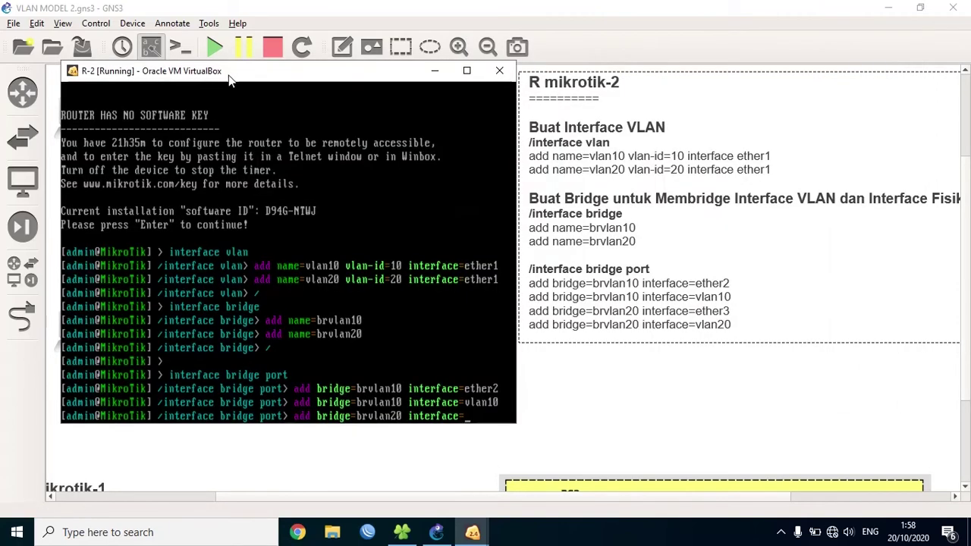
{"action": "type", "text": "ether3"}
{"action": "key", "text": "Return"}
{"action": "type", "text": "ad"}
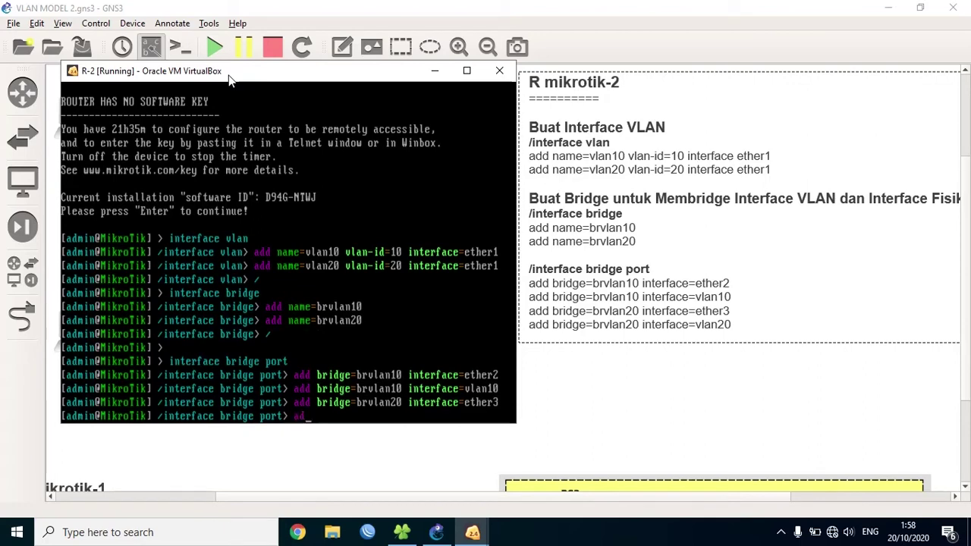
{"action": "type", "text": "d bridge=brvlan"}
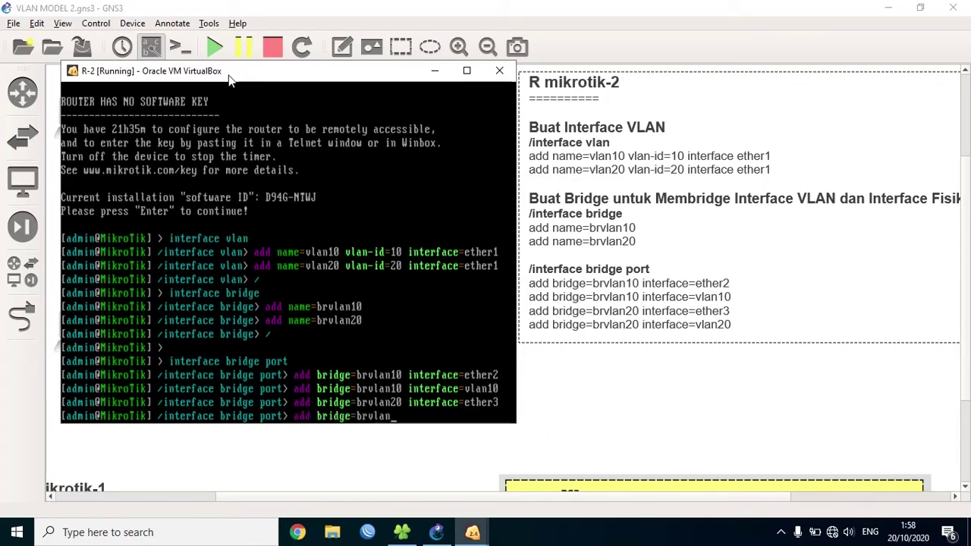
{"action": "type", "text": "20 interface=vlan"}
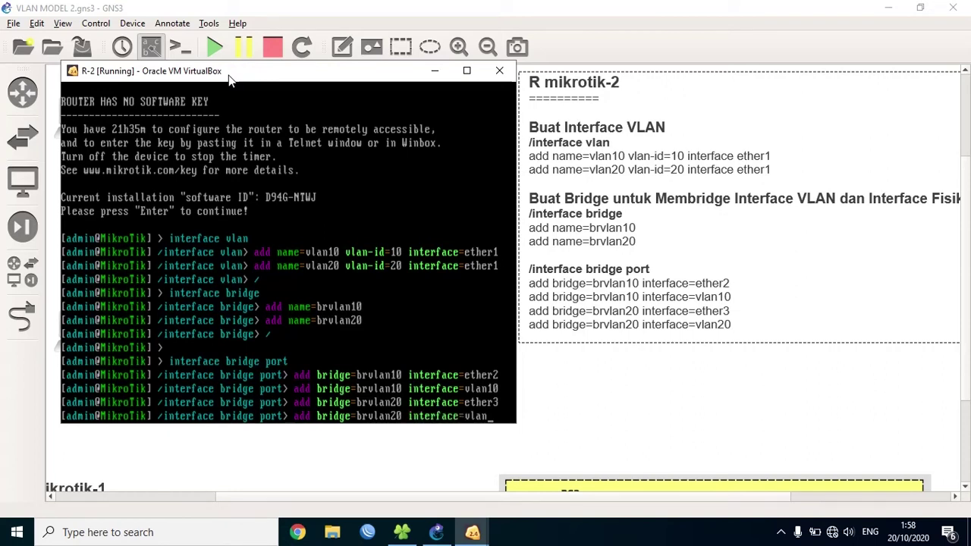
{"action": "type", "text": "20"}
{"action": "key", "text": "Return"}
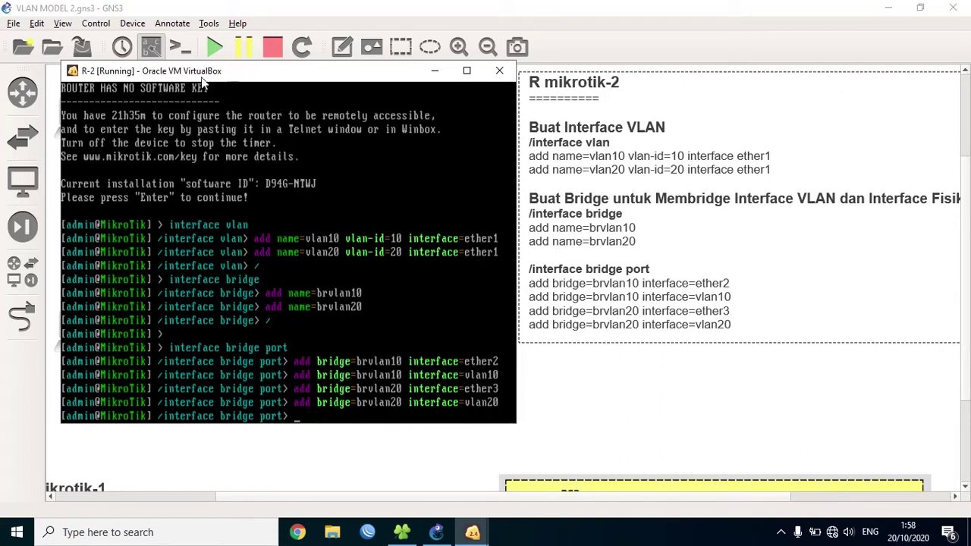
- Run 'system identity set name=R-2' from the top-level prompt to rename the router R-2
{"action": "type", "text": "/"}
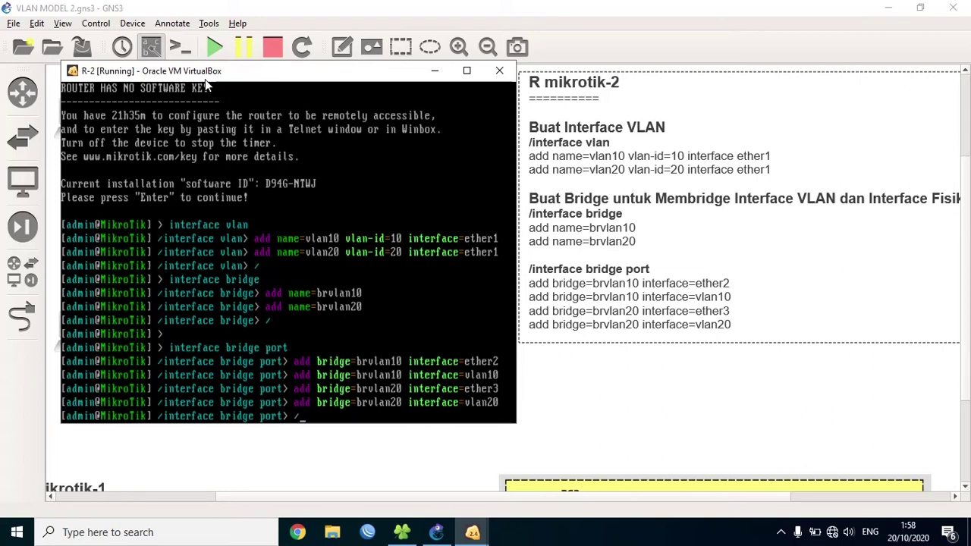
{"action": "key", "text": "Return"}
{"action": "type", "text": "system "}
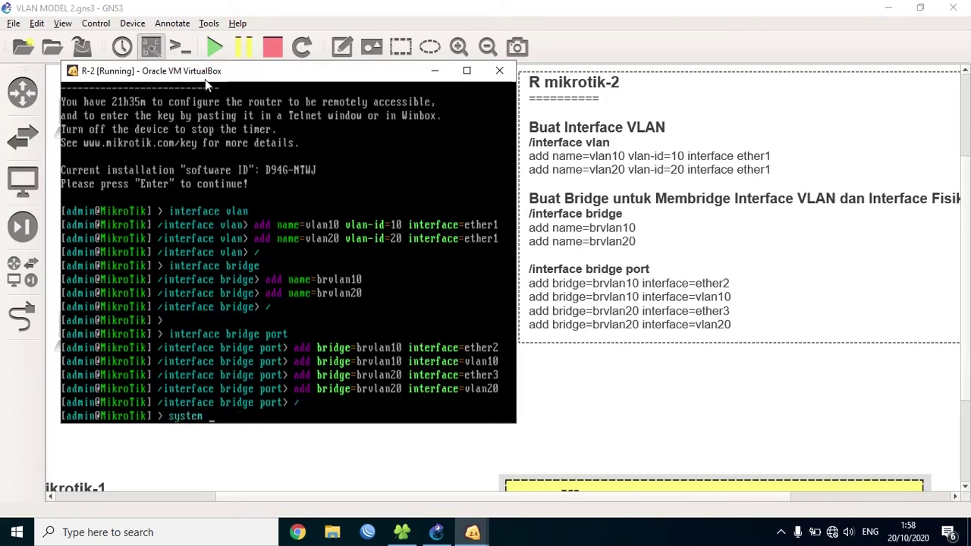
{"action": "type", "text": "identity"}
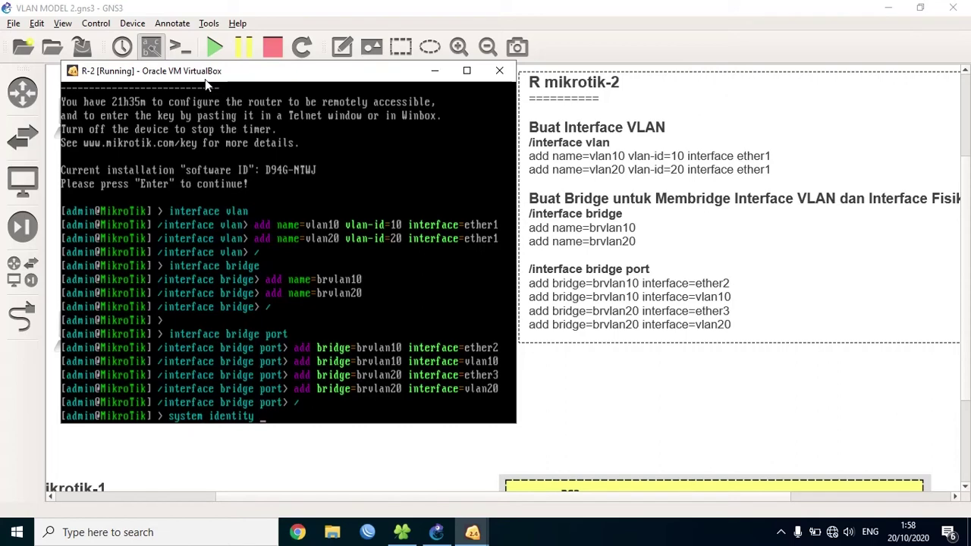
{"action": "type", "text": "set name="}
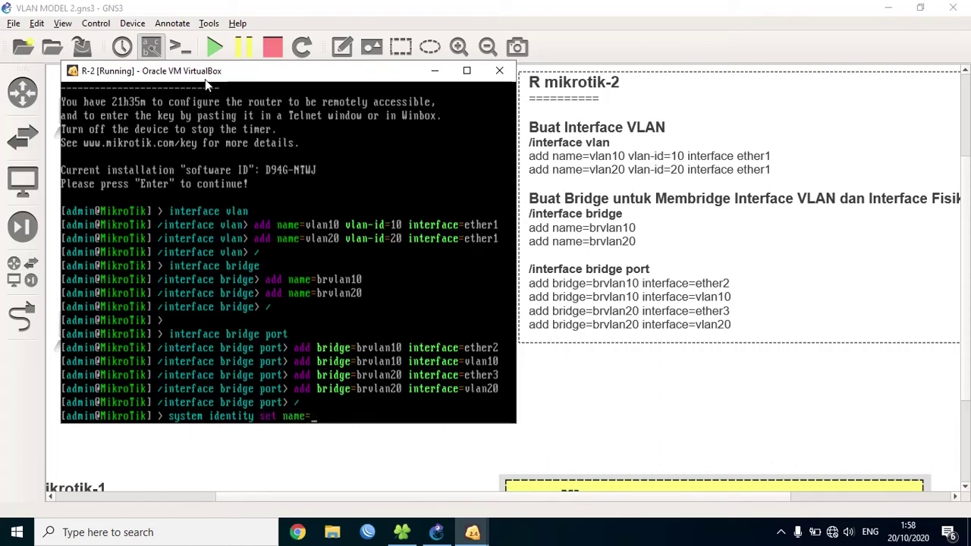
{"action": "type", "text": "R-2"}
{"action": "key", "text": "Return"}
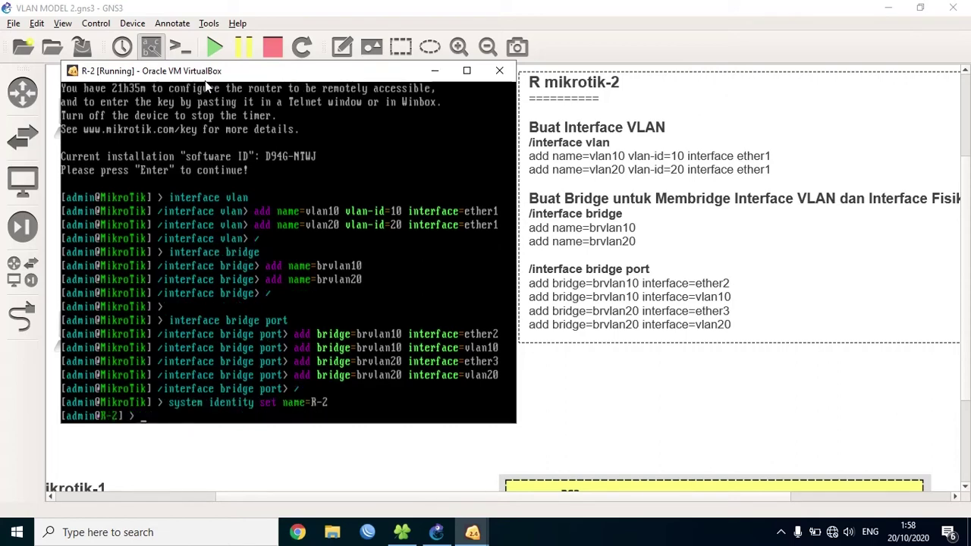
{"action": "left_click_drag", "start_coordinate": [207, 76], "coordinate": [625, 88]}
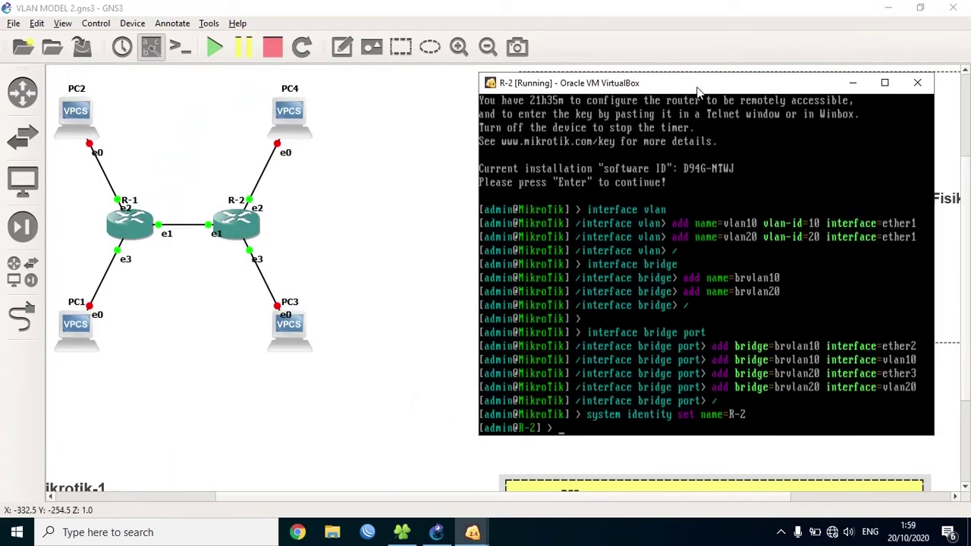
- Minimize R-2's console and rearrange the notes box and vlan10/vlan20 diagram on the canvas
{"action": "left_click", "coordinate": [849, 85]}
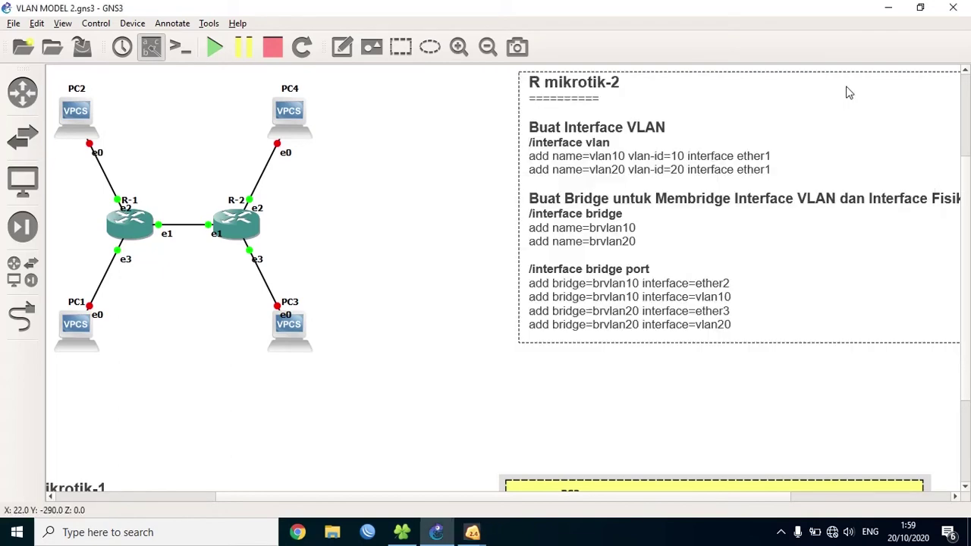
{"action": "left_click_drag", "start_coordinate": [848, 92], "coordinate": [835, 135]}
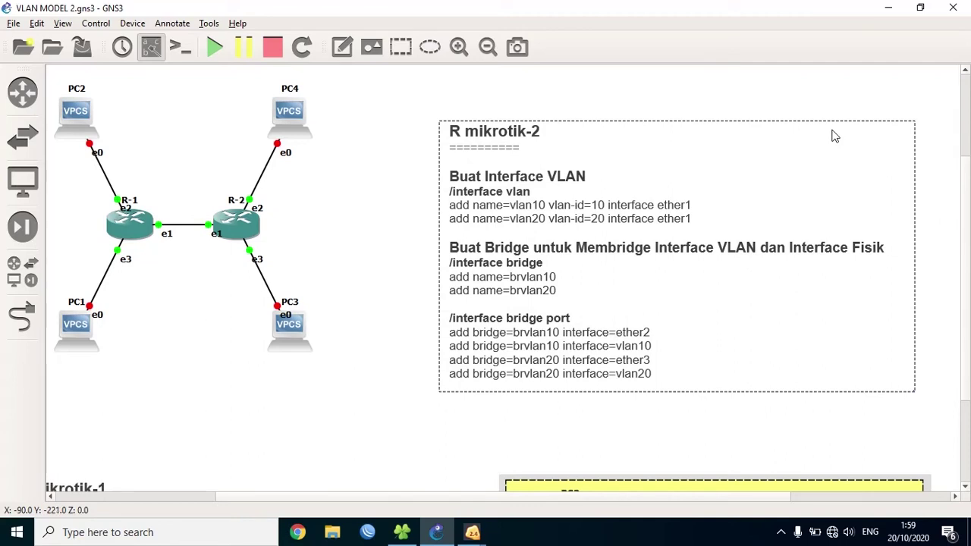
{"action": "left_click_drag", "start_coordinate": [737, 486], "coordinate": [752, 279]}
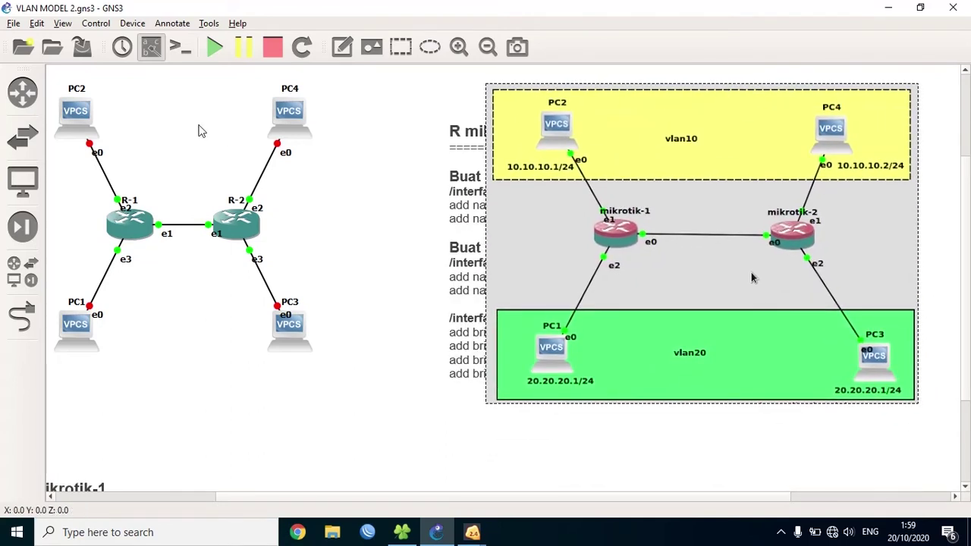
{"action": "left_click_drag", "start_coordinate": [432, 163], "coordinate": [468, 164]}
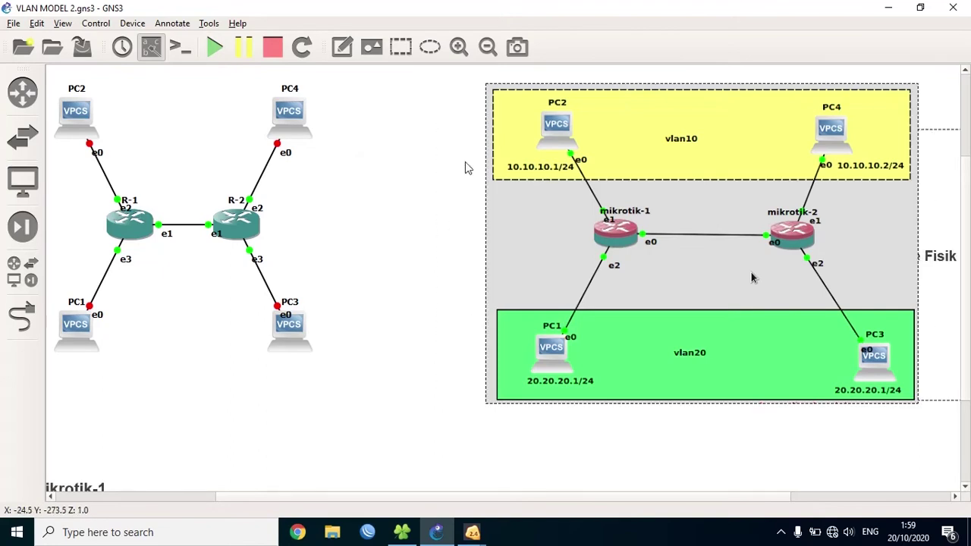
- Start the PC1 and PC2 virtual PCs
{"action": "right_click", "coordinate": [84, 327]}
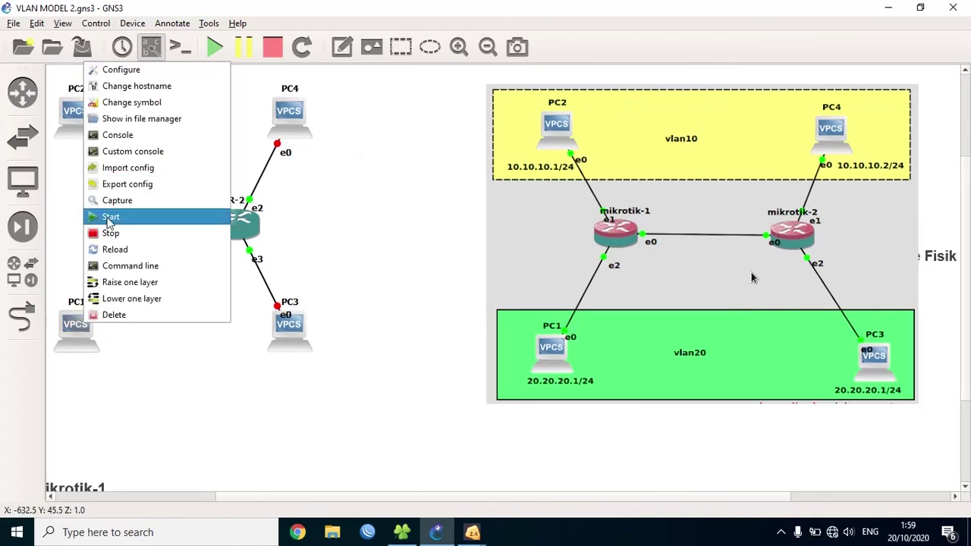
{"action": "left_click", "coordinate": [111, 216]}
{"action": "right_click", "coordinate": [81, 136]}
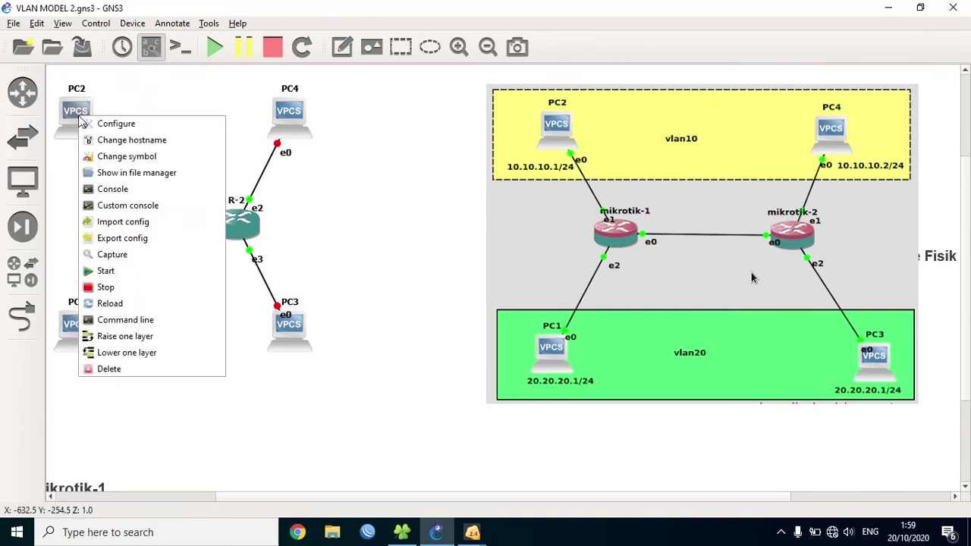
{"action": "left_click", "coordinate": [117, 274]}
- Start the PC4 and PC3 virtual PCs
{"action": "right_click", "coordinate": [288, 123]}
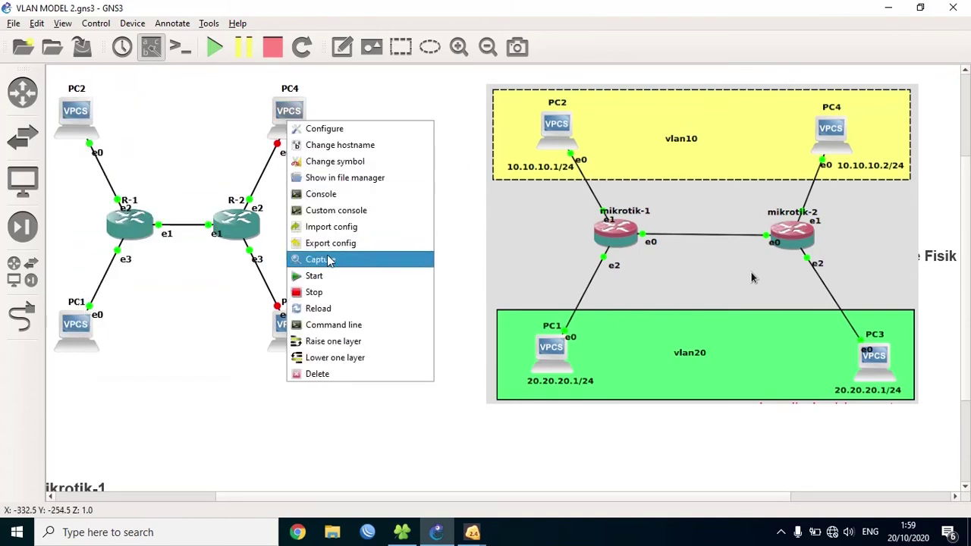
{"action": "left_click", "coordinate": [324, 274]}
{"action": "right_click", "coordinate": [293, 315]}
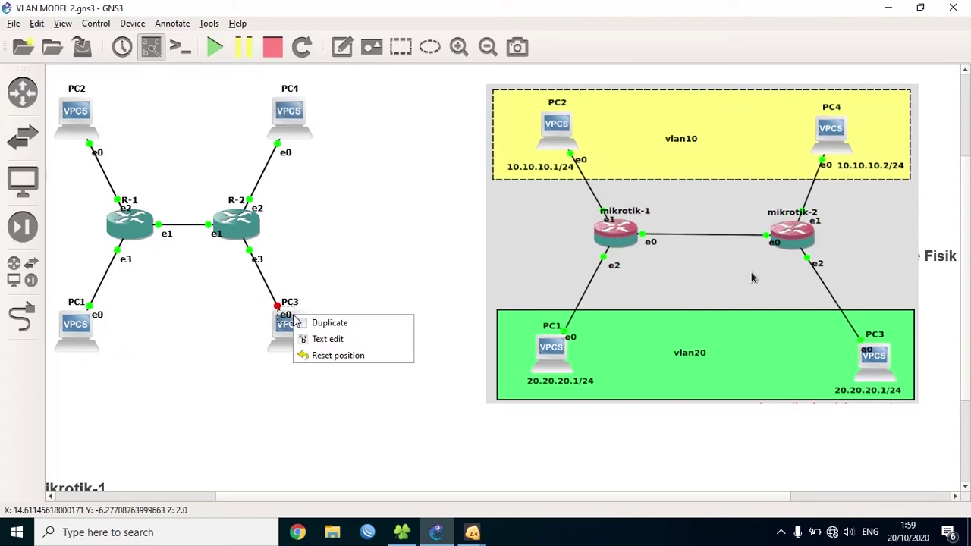
{"action": "right_click", "coordinate": [287, 323]}
{"action": "left_click", "coordinate": [279, 336]}
{"action": "right_click", "coordinate": [279, 341]}
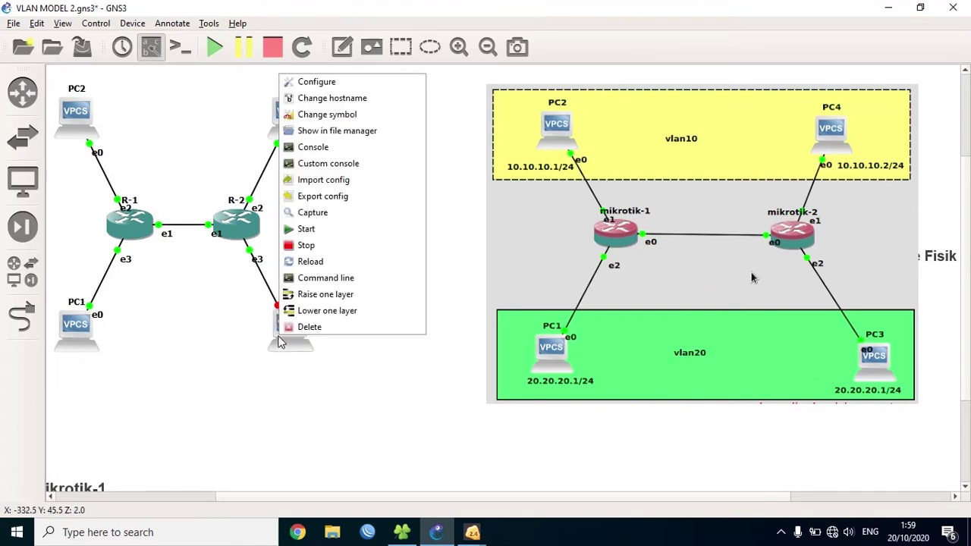
{"action": "left_click", "coordinate": [319, 231]}
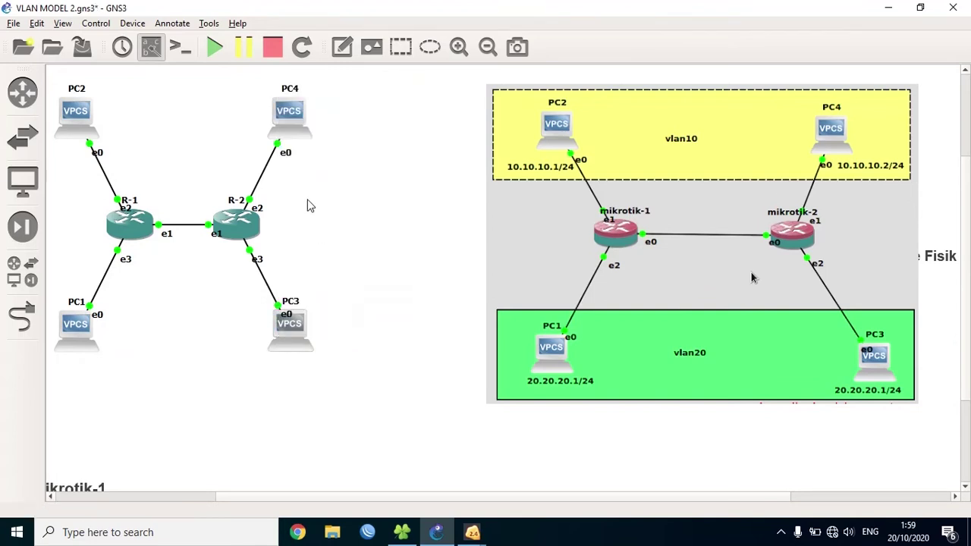
{"action": "mouse_move", "coordinate": [252, 236]}
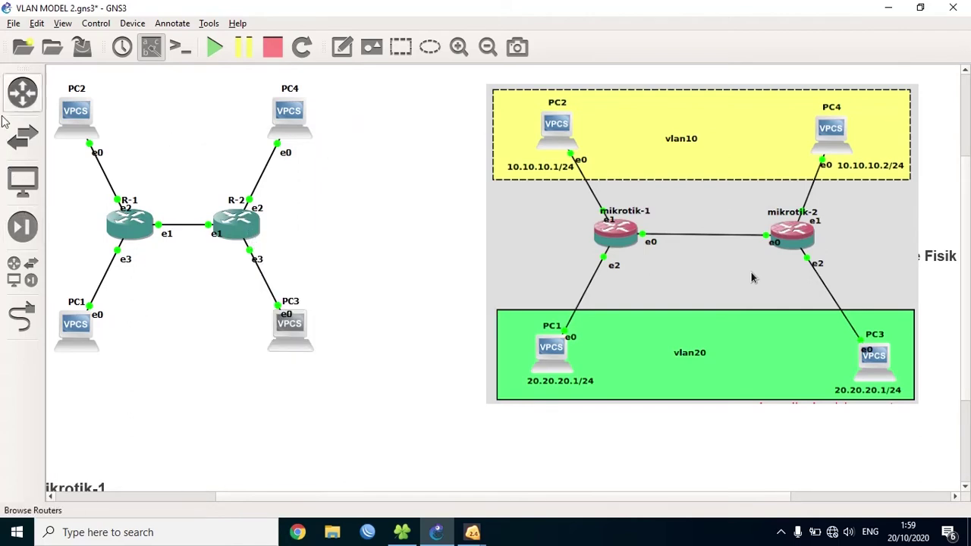
{"action": "right_click", "coordinate": [77, 123]}
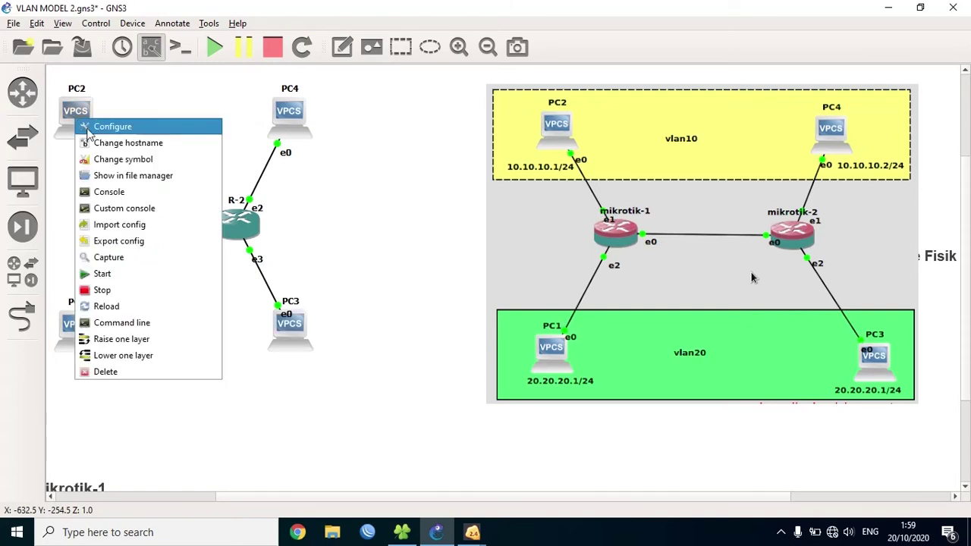
- In PC2's VPCS console, run 'ip 10.10.10.1/24' to assign its address
{"action": "left_click", "coordinate": [117, 195]}
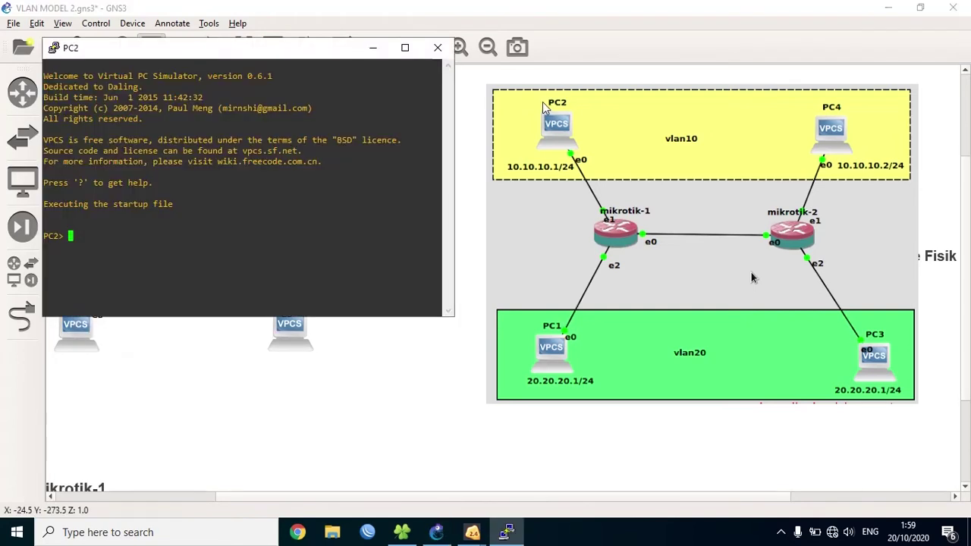
{"action": "left_click_drag", "start_coordinate": [323, 53], "coordinate": [339, 48]}
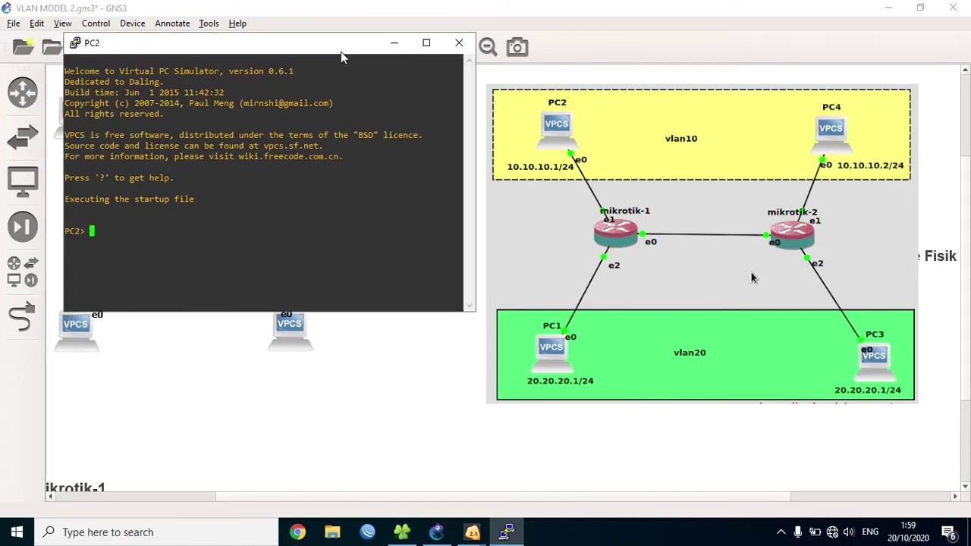
{"action": "type", "text": "ip 10.10."}
{"action": "type", "text": "0."}
{"action": "key", "text": "BackSpace"}
{"action": "key", "text": "BackSpace"}
{"action": "type", "text": "10.1/24 10"}
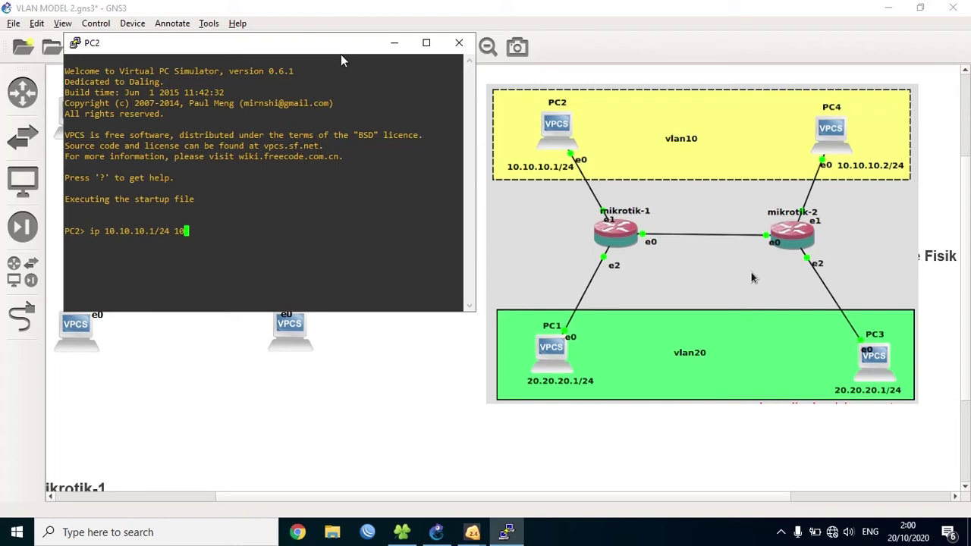
{"action": "key", "text": "BackSpace"}
{"action": "key", "text": "BackSpace"}
{"action": "key", "text": "BackSpace"}
{"action": "key", "text": "Return"}
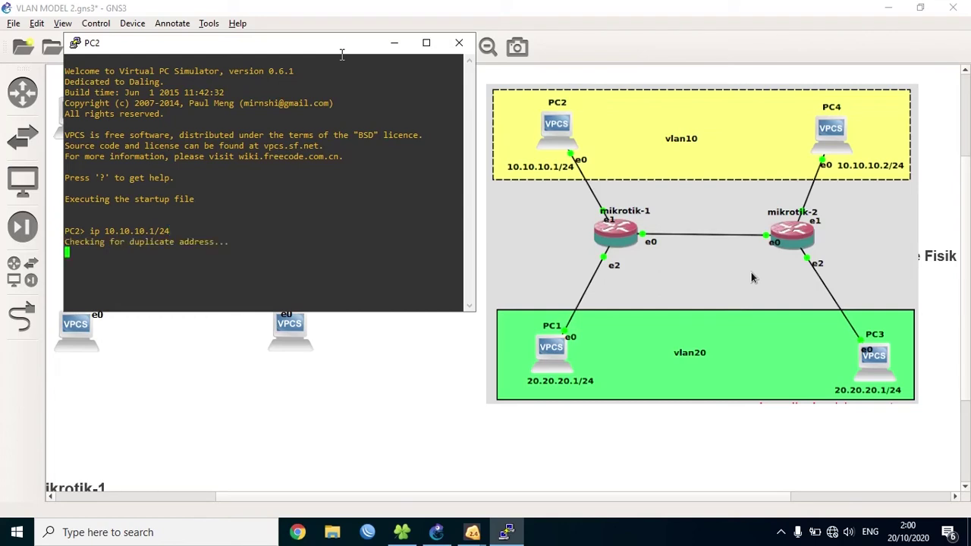
{"action": "left_click_drag", "start_coordinate": [339, 46], "coordinate": [324, 231]}
- Assign PC4 the address 10.10.10.2/24 in its console
{"action": "right_click", "coordinate": [290, 120]}
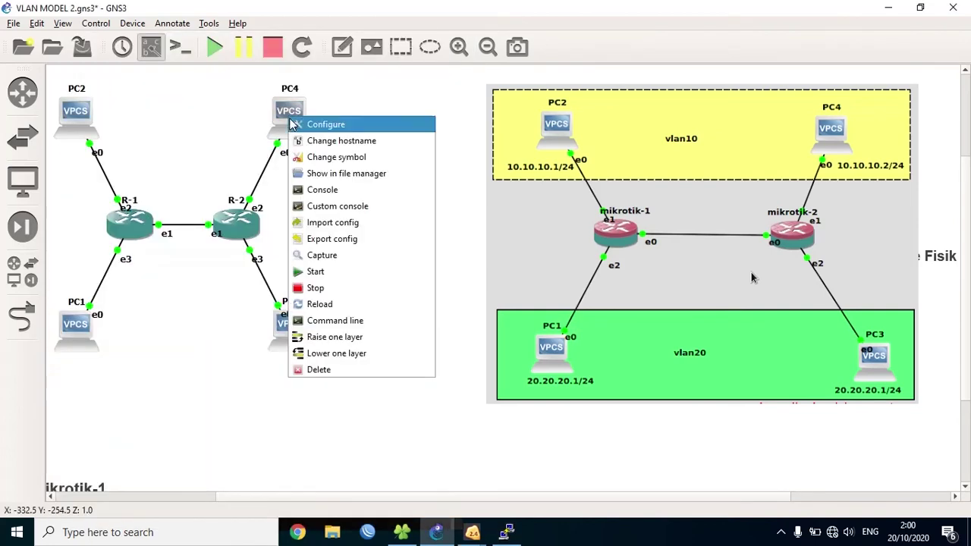
{"action": "left_click", "coordinate": [318, 191]}
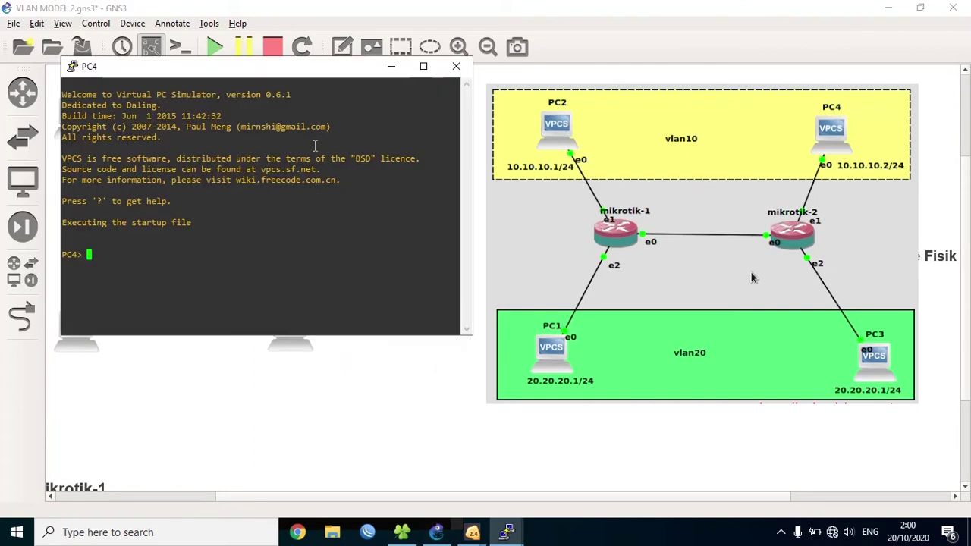
{"action": "type", "text": "ip "}
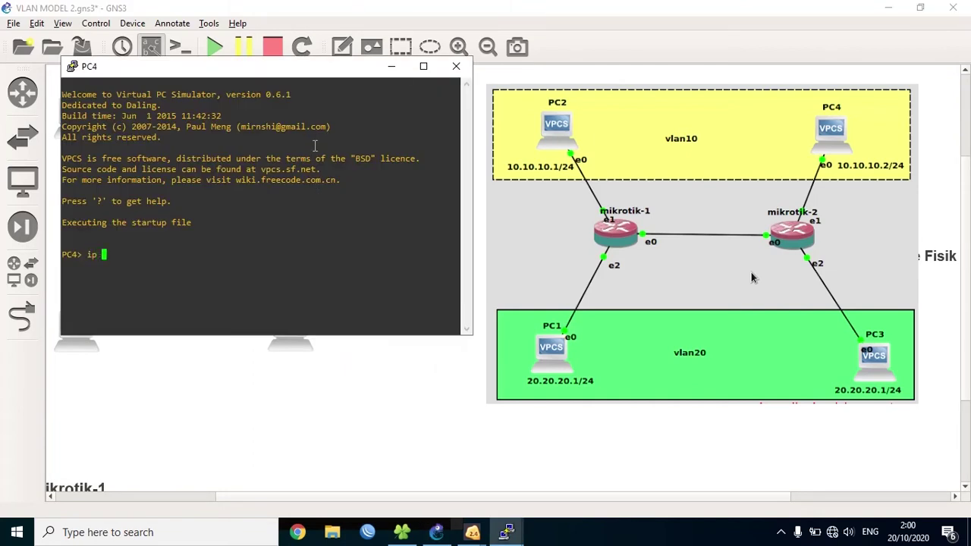
{"action": "type", "text": "10.10.10.2/24"}
{"action": "key", "text": "Return"}
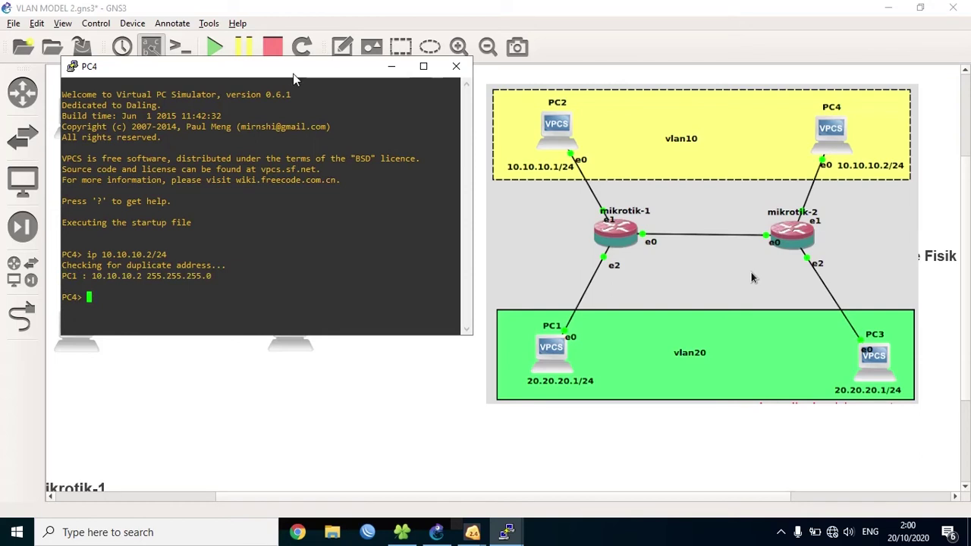
{"action": "left_click_drag", "start_coordinate": [298, 72], "coordinate": [732, 99]}
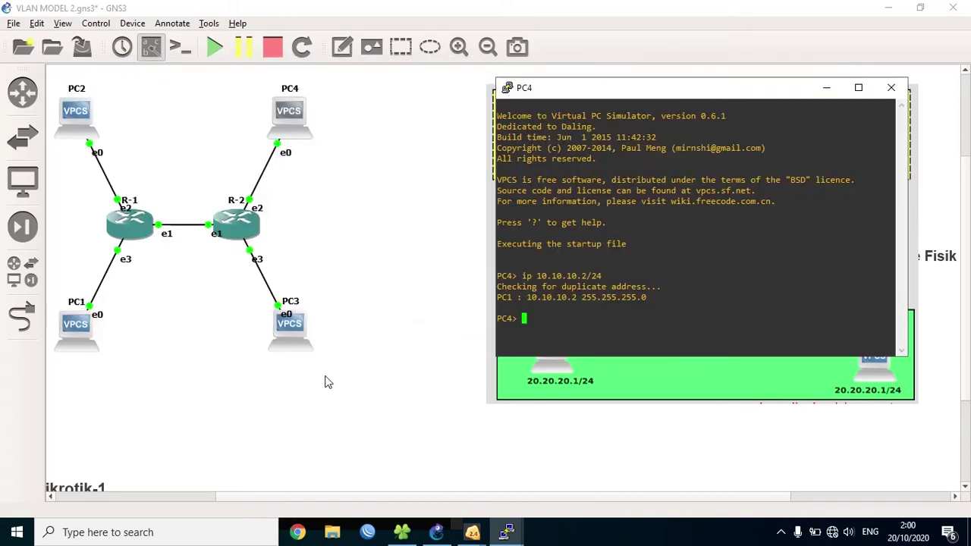
- Ping 10.10.10.2 from PC2's console
{"action": "mouse_move", "coordinate": [507, 532]}
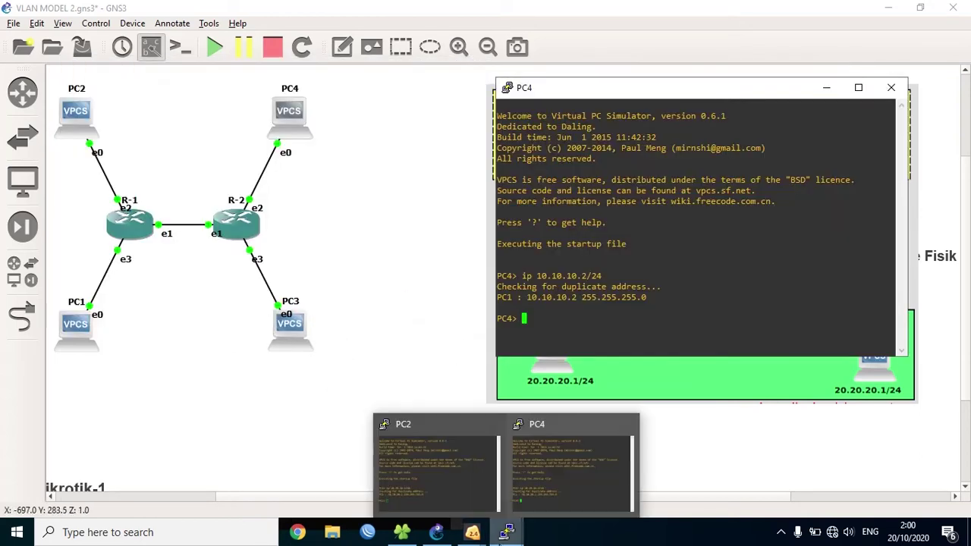
{"action": "left_click", "coordinate": [461, 491]}
{"action": "left_click_drag", "start_coordinate": [217, 262], "coordinate": [216, 103]}
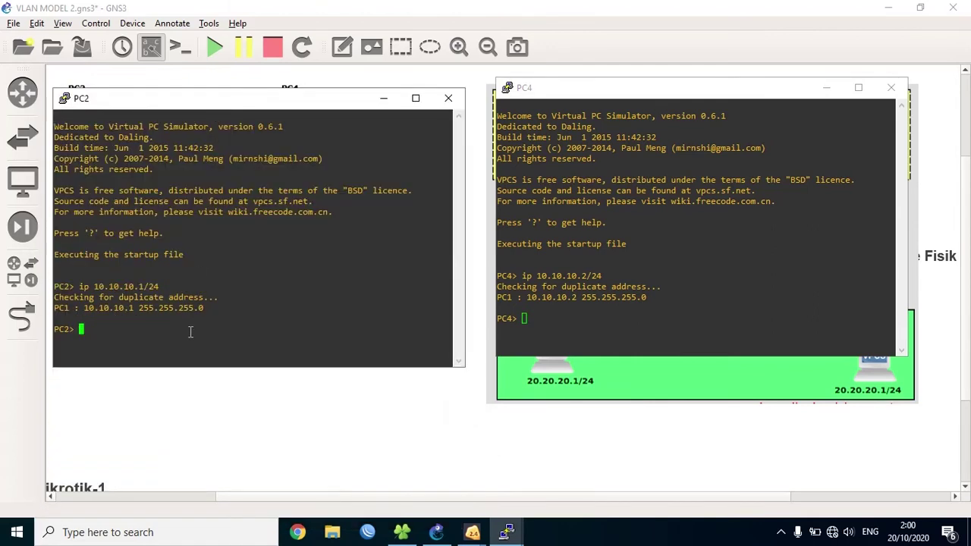
{"action": "type", "text": "ping "}
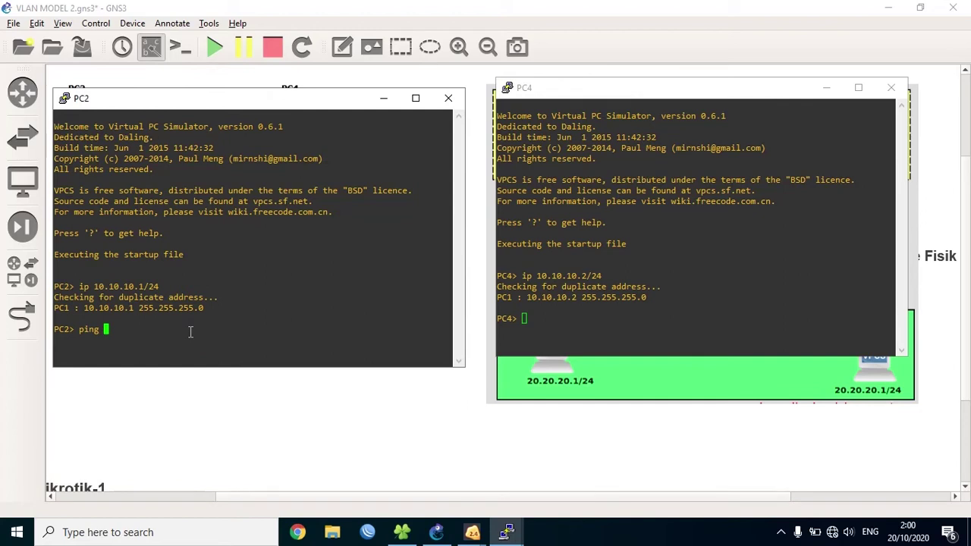
{"action": "type", "text": "10.10.10.2"}
{"action": "key", "text": "Return"}
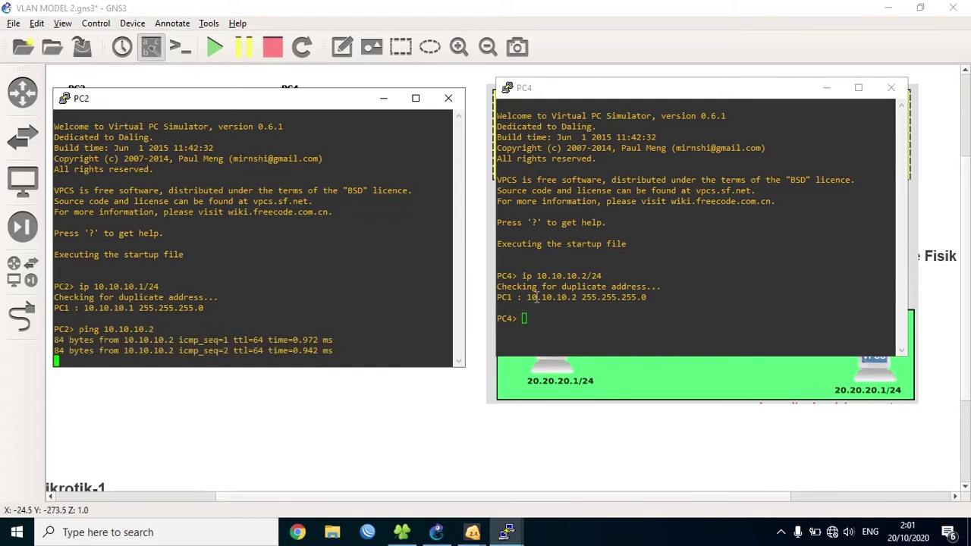
- Ping 10.10.10.1 from PC4, then hide both PC consoles
{"action": "left_click", "coordinate": [578, 303]}
{"action": "type", "text": "ing"}
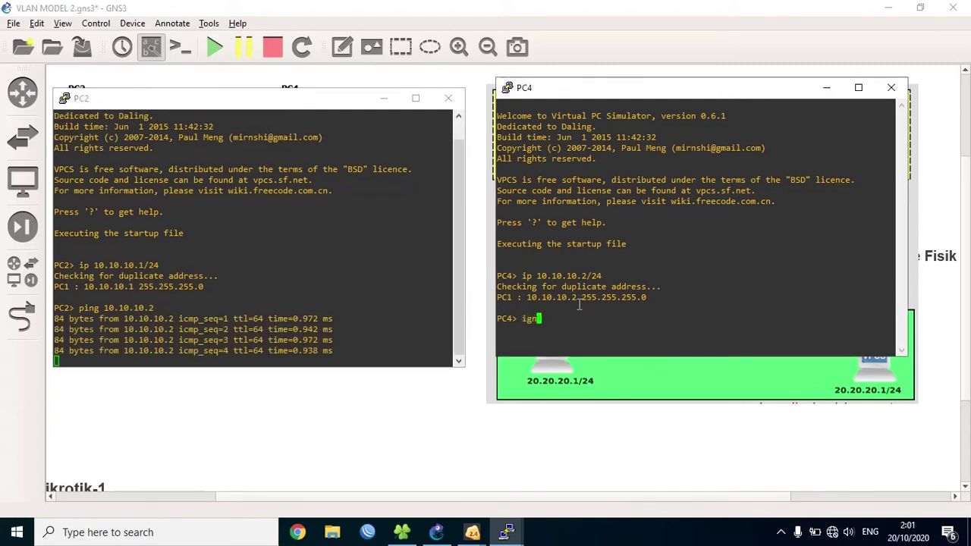
{"action": "key", "text": "BackSpace"}
{"action": "key", "text": "BackSpace"}
{"action": "key", "text": "BackSpace"}
{"action": "key", "text": "BackSpace"}
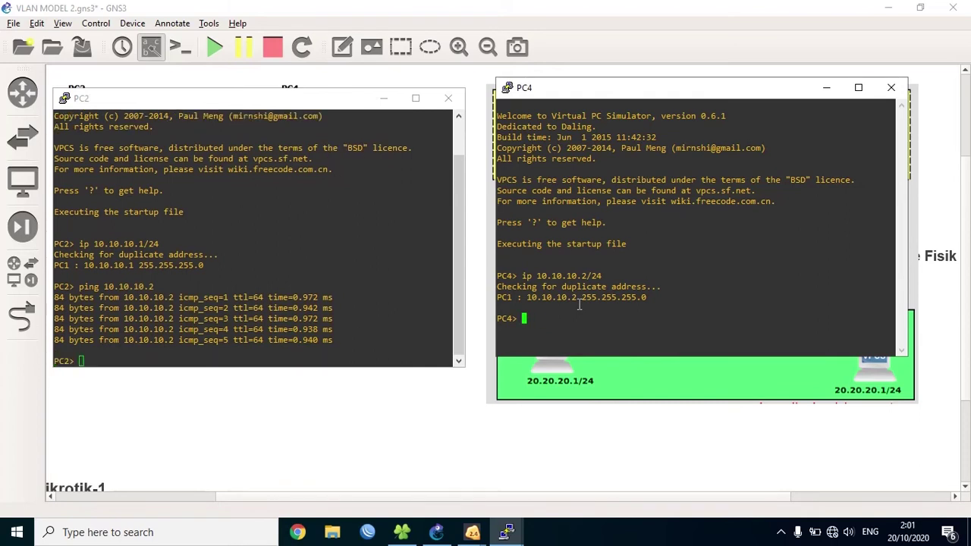
{"action": "type", "text": "ping 10.10.10.1"}
{"action": "key", "text": "Return"}
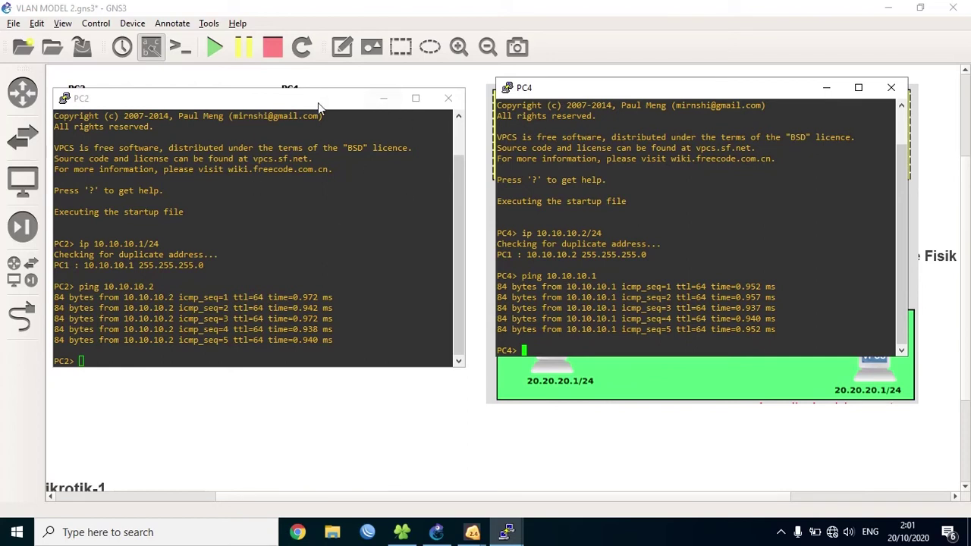
{"action": "left_click", "coordinate": [383, 99]}
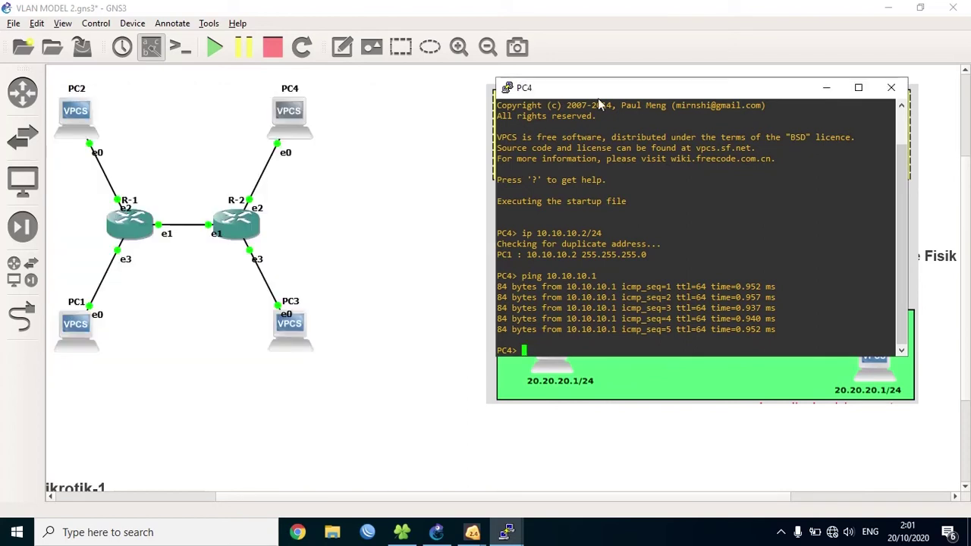
{"action": "left_click", "coordinate": [826, 88]}
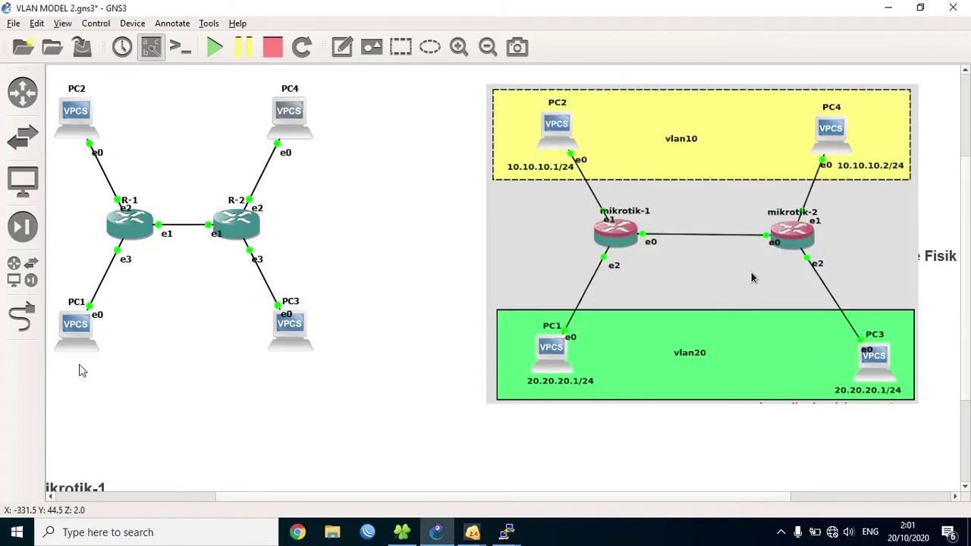
- Assign PC1 the address 20.20.20.1/24 in its console
{"action": "right_click", "coordinate": [76, 338]}
{"action": "left_click", "coordinate": [106, 144]}
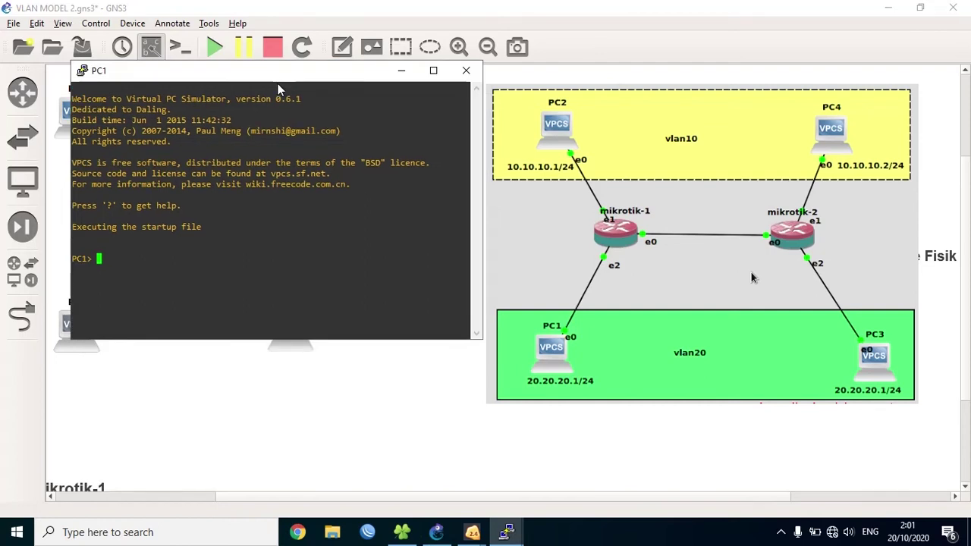
{"action": "type", "text": "ip 20.20.20.1/24"}
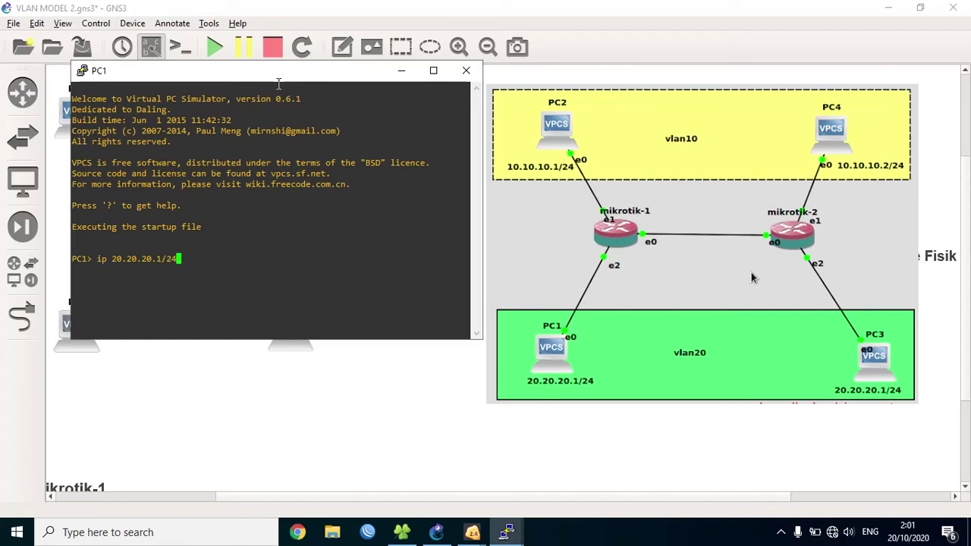
{"action": "key", "text": "Return"}
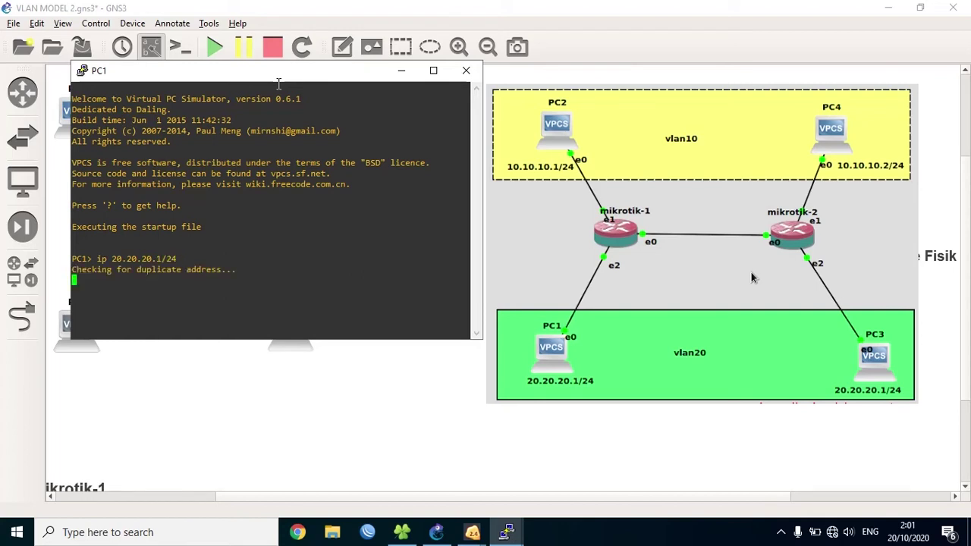
{"action": "left_click_drag", "start_coordinate": [276, 80], "coordinate": [318, 343]}
- Open PC3's console and run 'ip 20.20.20.2/24'
{"action": "right_click", "coordinate": [292, 317]}
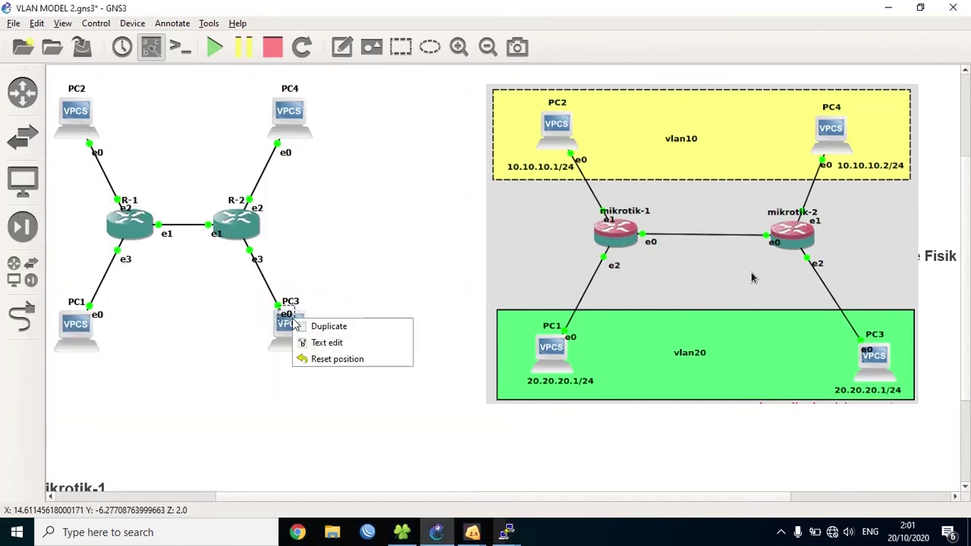
{"action": "right_click", "coordinate": [291, 328]}
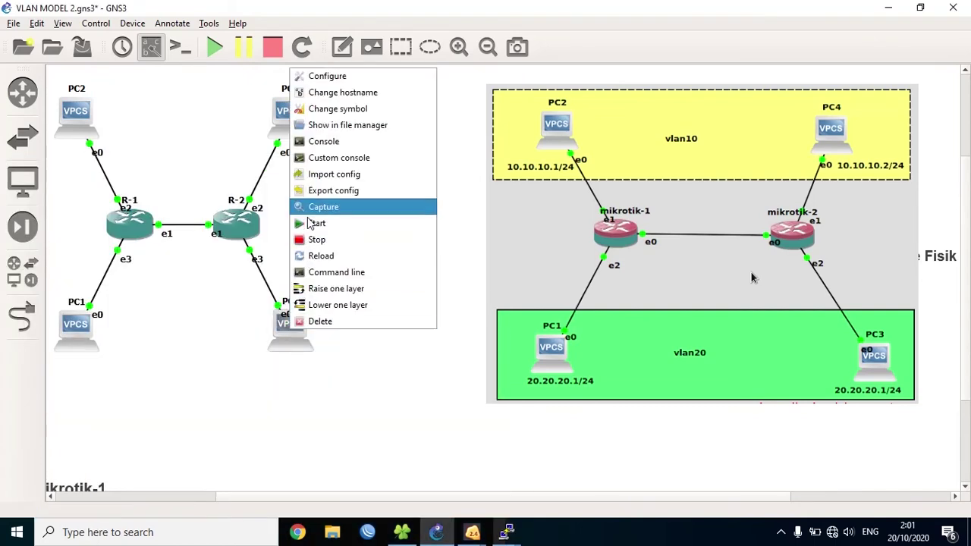
{"action": "left_click", "coordinate": [320, 142]}
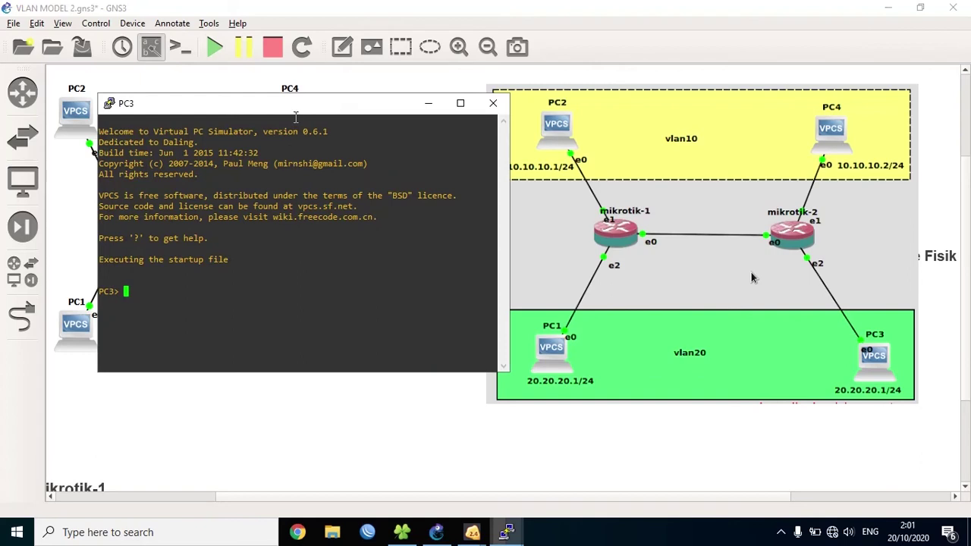
{"action": "left_click_drag", "start_coordinate": [298, 115], "coordinate": [701, 75]}
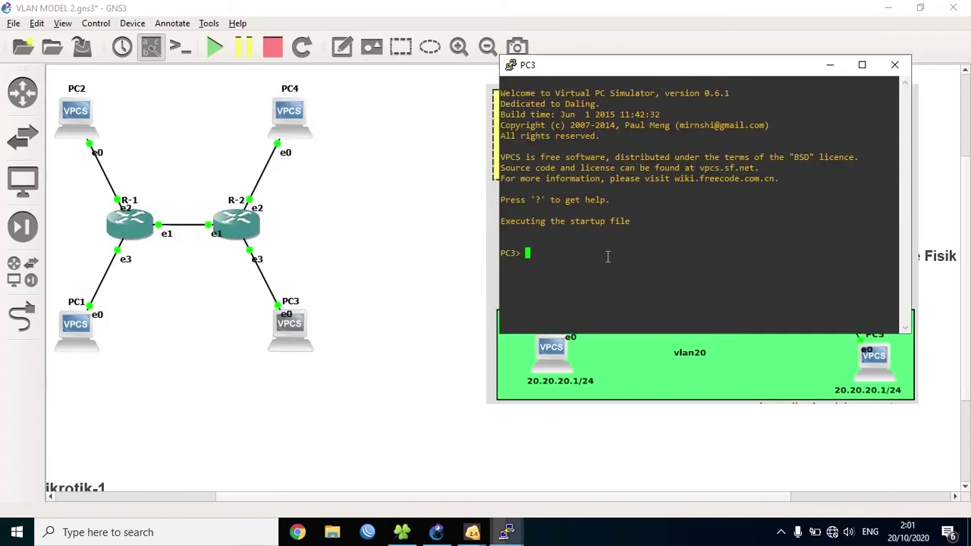
{"action": "type", "text": "ip 20.20.20.2"}
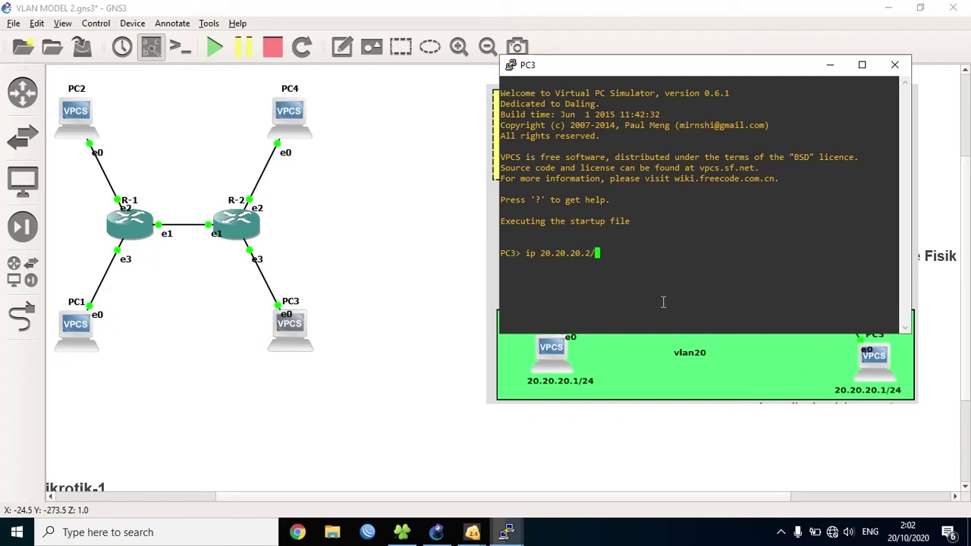
{"action": "type", "text": "/24"}
{"action": "key", "text": "Return"}
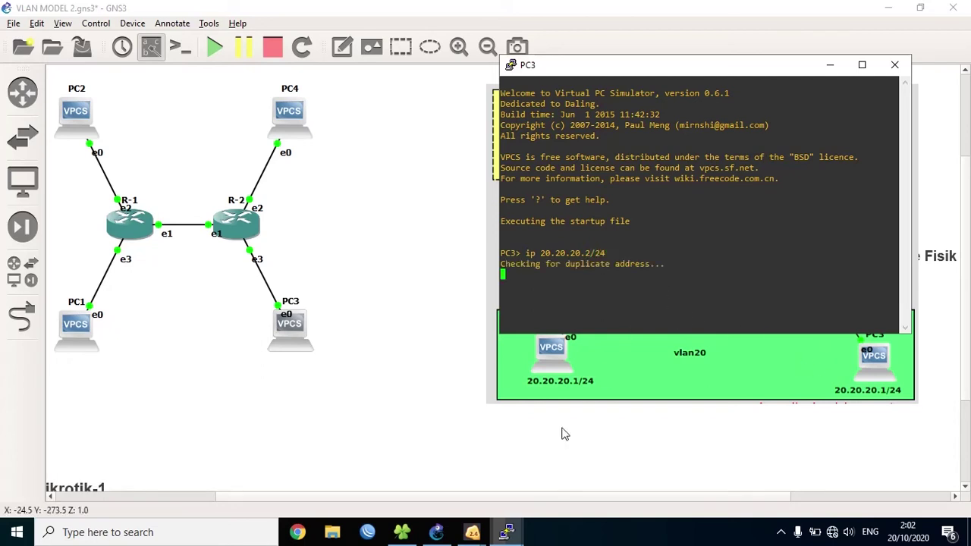
{"action": "mouse_move", "coordinate": [512, 533]}
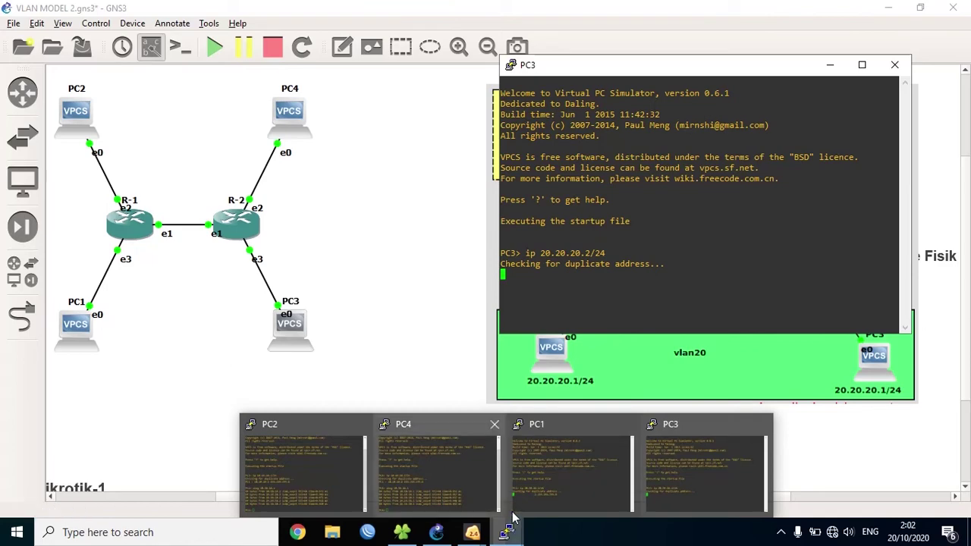
- Ping 20.20.20.2 from PC1's console
{"action": "left_click", "coordinate": [529, 496]}
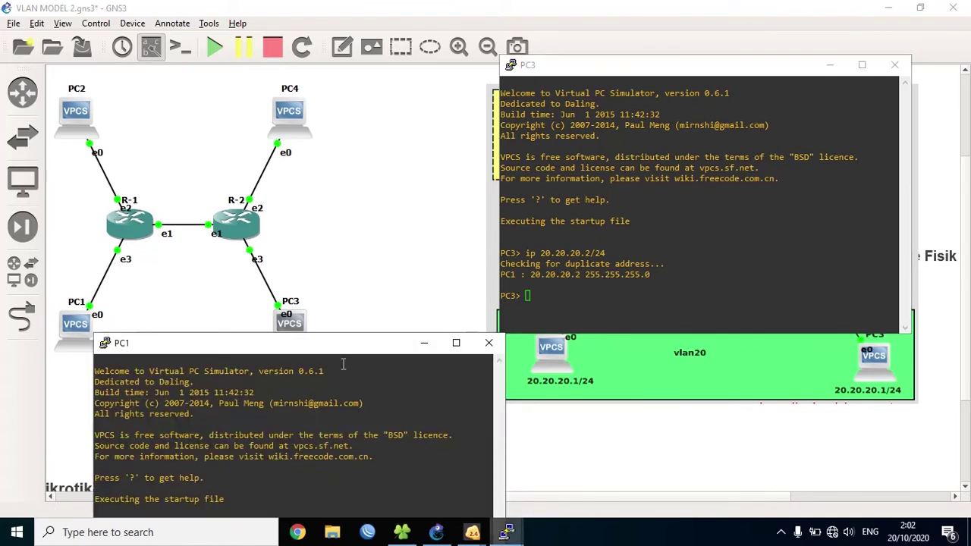
{"action": "left_click_drag", "start_coordinate": [338, 349], "coordinate": [297, 79]}
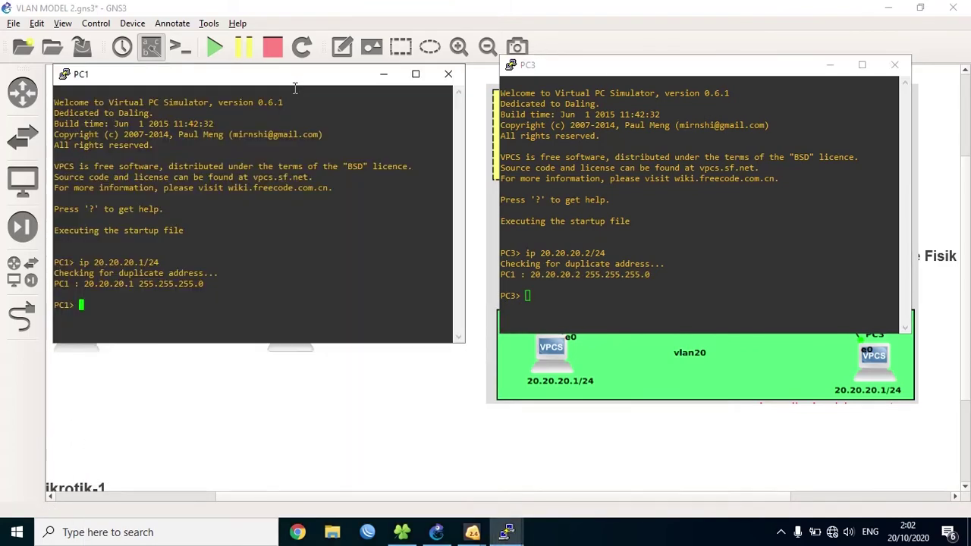
{"action": "type", "text": "ping 20.20.20.2"}
{"action": "key", "text": "Return"}
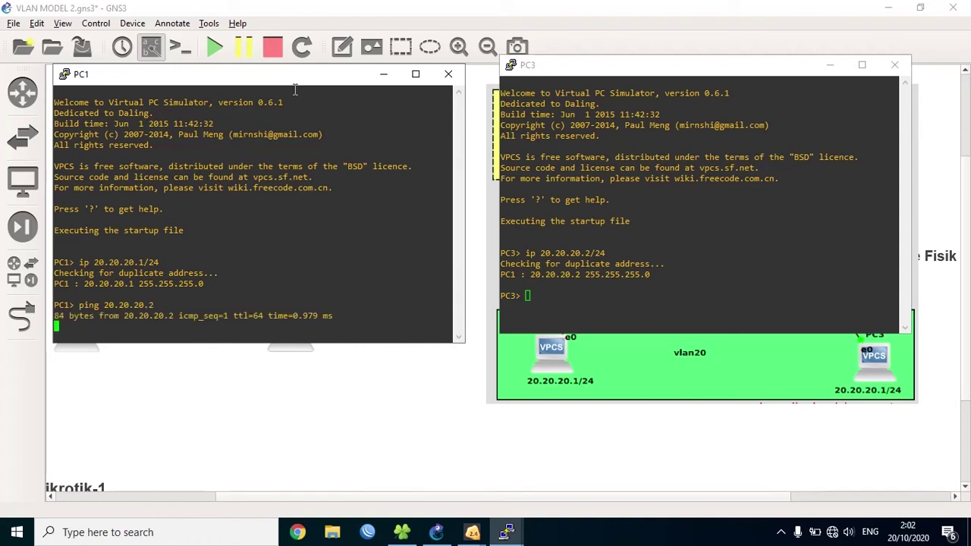
- Ping 20.20.20.1 from PC3, then minimize both PC consoles
{"action": "left_click", "coordinate": [559, 67]}
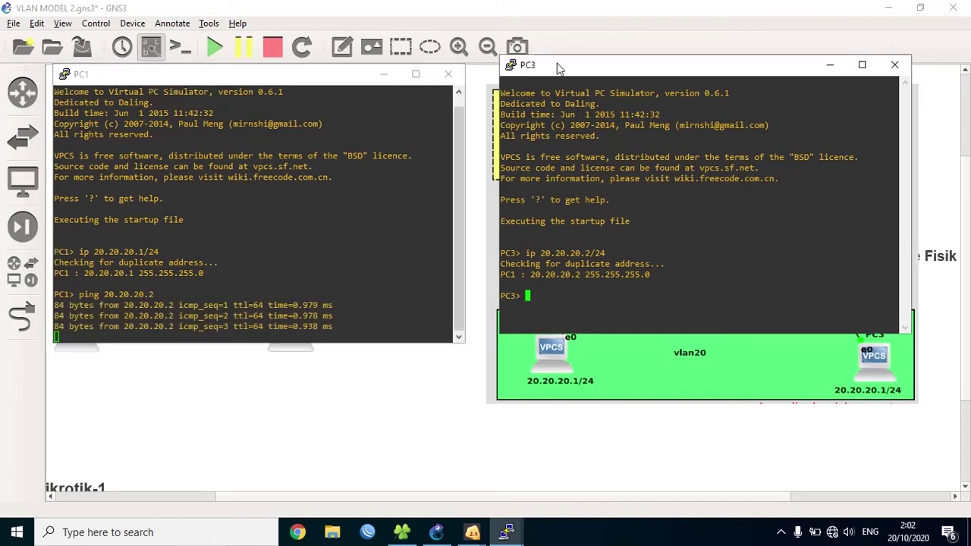
{"action": "type", "text": "ping 2"}
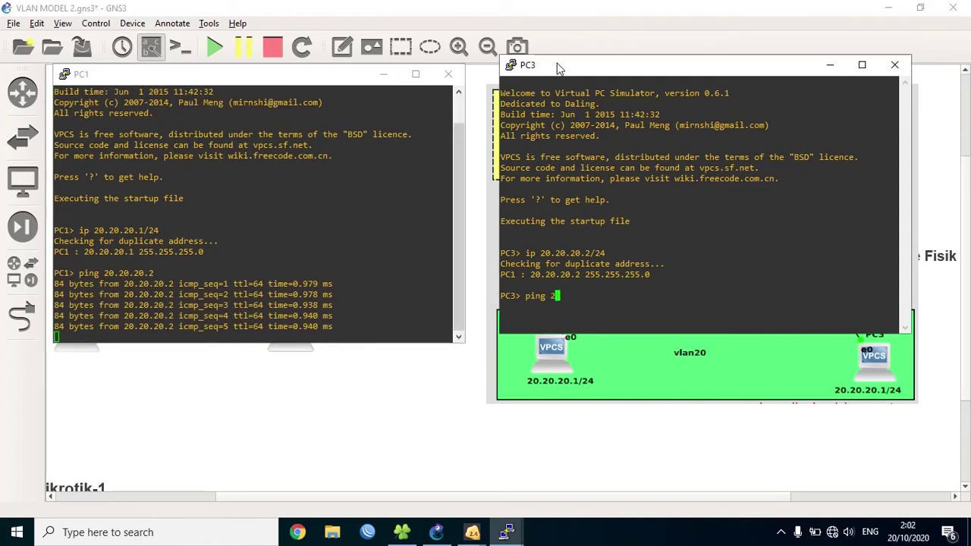
{"action": "type", "text": "0.20.20."}
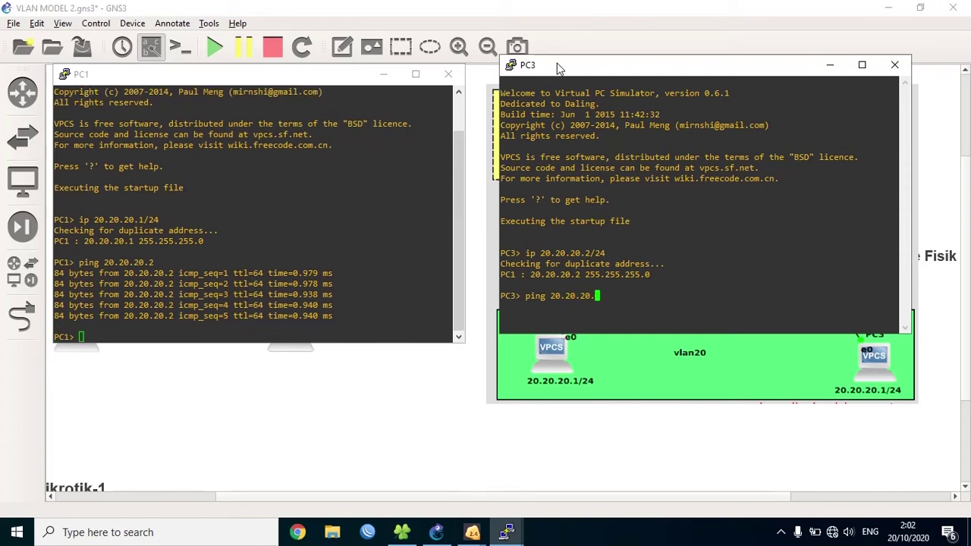
{"action": "type", "text": "1"}
{"action": "key", "text": "Return"}
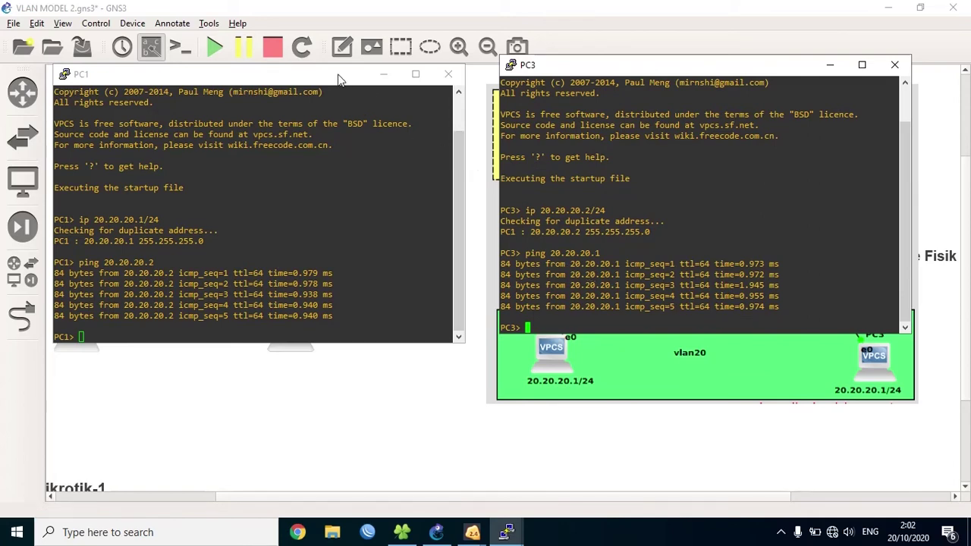
{"action": "left_click", "coordinate": [383, 74]}
{"action": "left_click", "coordinate": [830, 64]}
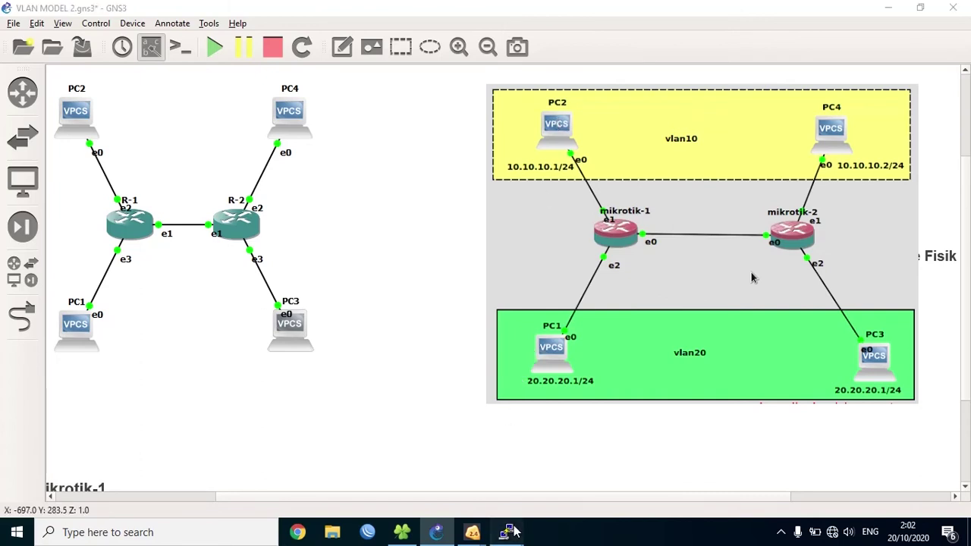
- Arrange the PC2 and PC1 consoles and ping 10.10.10.1 from PC1, which reports No gateway found
{"action": "mouse_move", "coordinate": [508, 532]}
{"action": "left_click", "coordinate": [313, 458]}
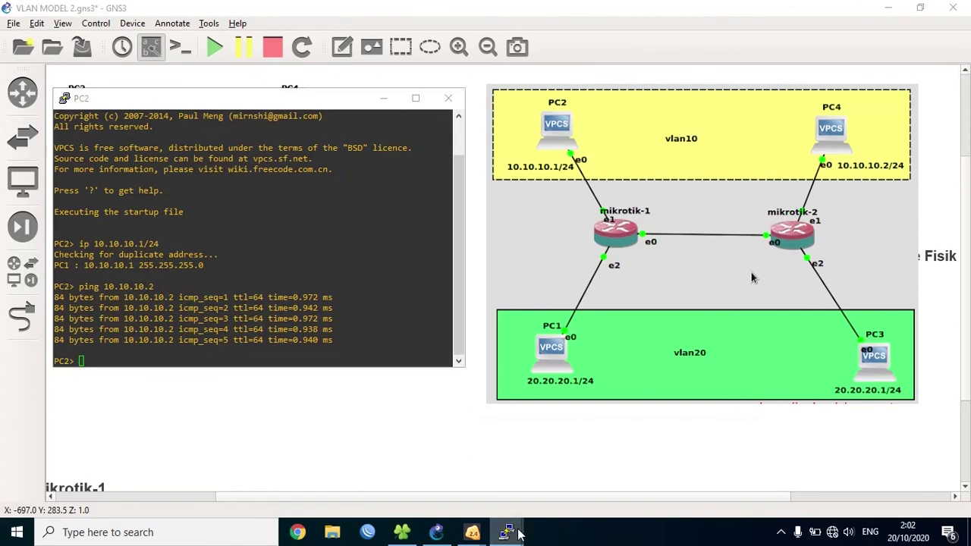
{"action": "left_click", "coordinate": [583, 485]}
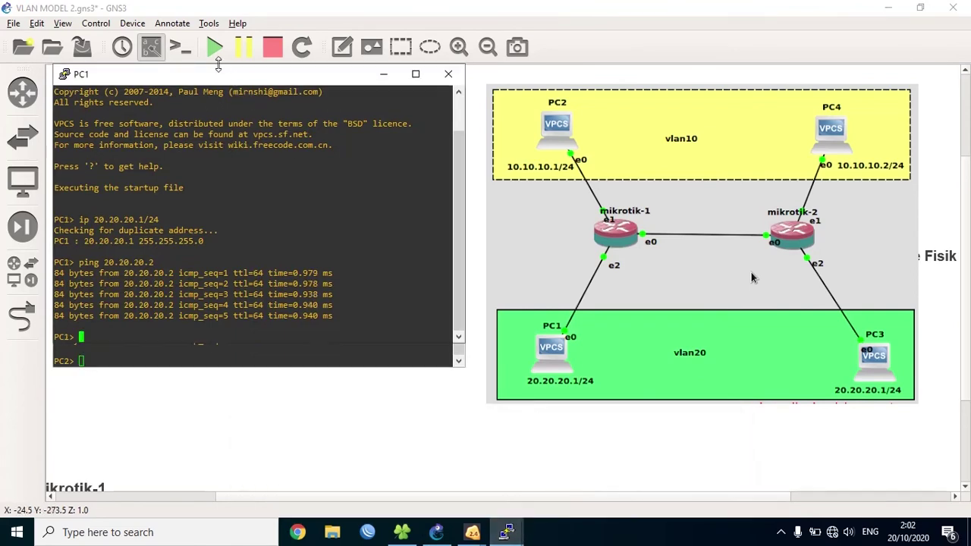
{"action": "left_click_drag", "start_coordinate": [214, 76], "coordinate": [690, 69]}
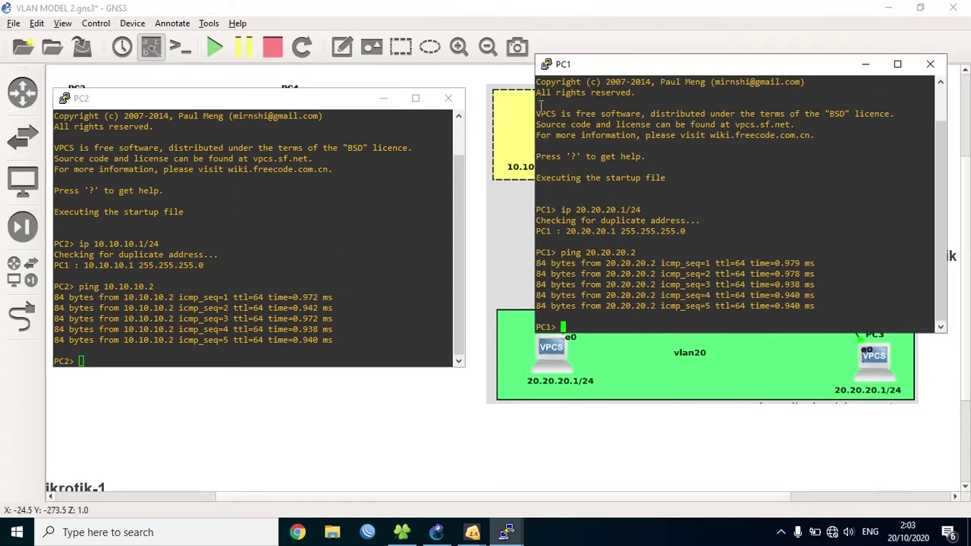
{"action": "left_click", "coordinate": [192, 101]}
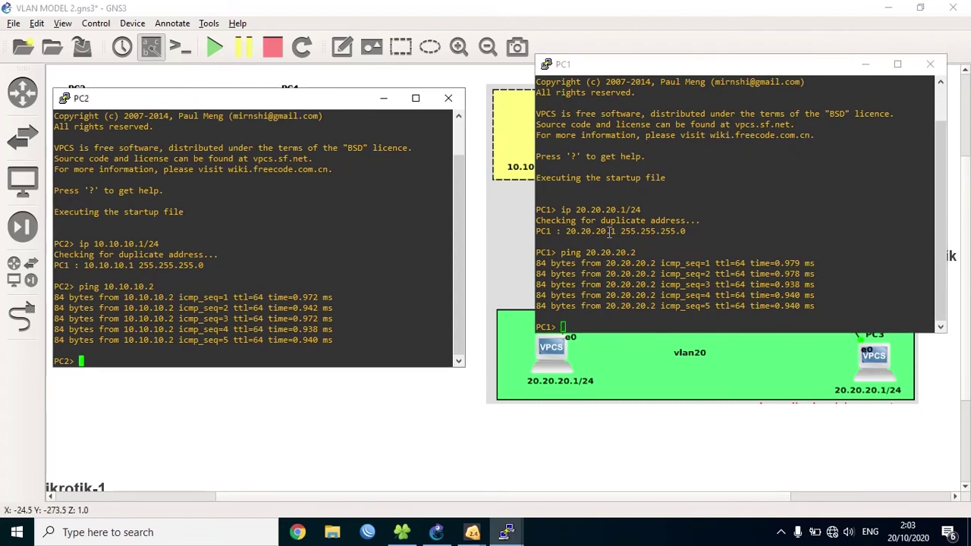
{"action": "left_click", "coordinate": [619, 292]}
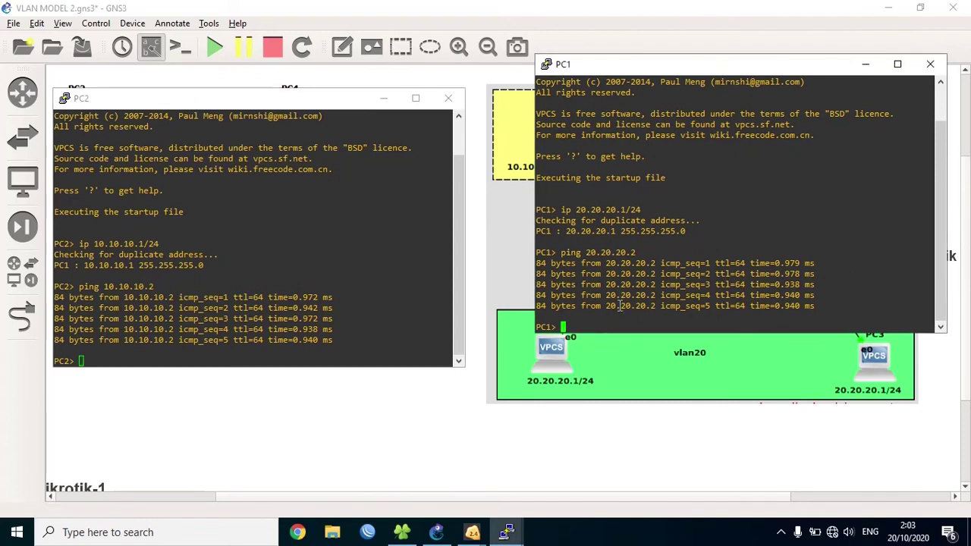
{"action": "type", "text": "p"}
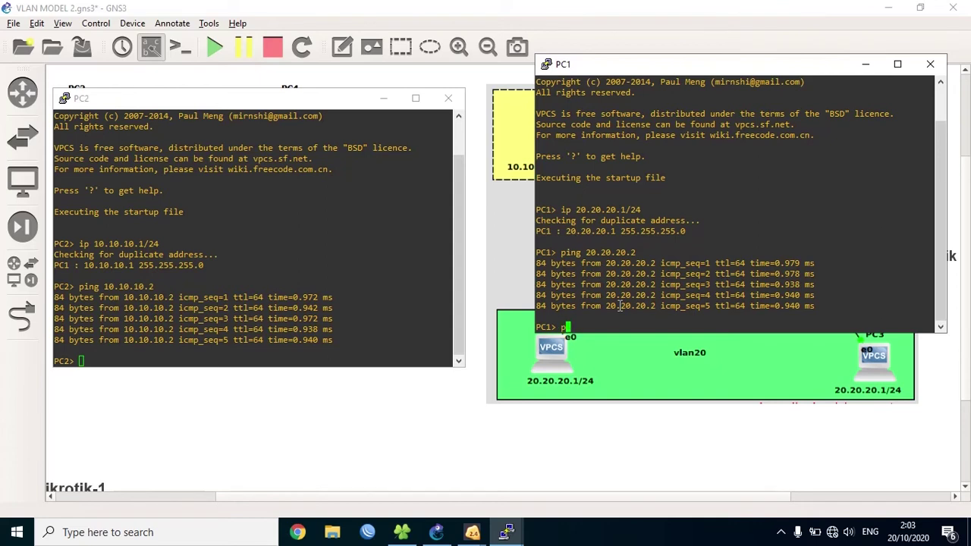
{"action": "type", "text": "ing 10.10.10.1"}
{"action": "key", "text": "Return"}
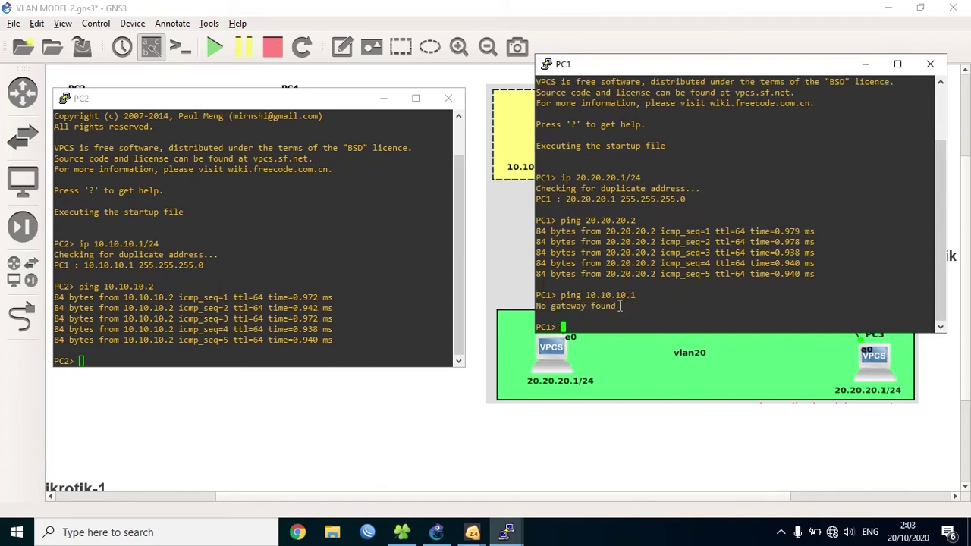
- Ping 20.20.20.1 from PC2, which also fails with No gateway found
{"action": "double_click", "coordinate": [235, 265]}
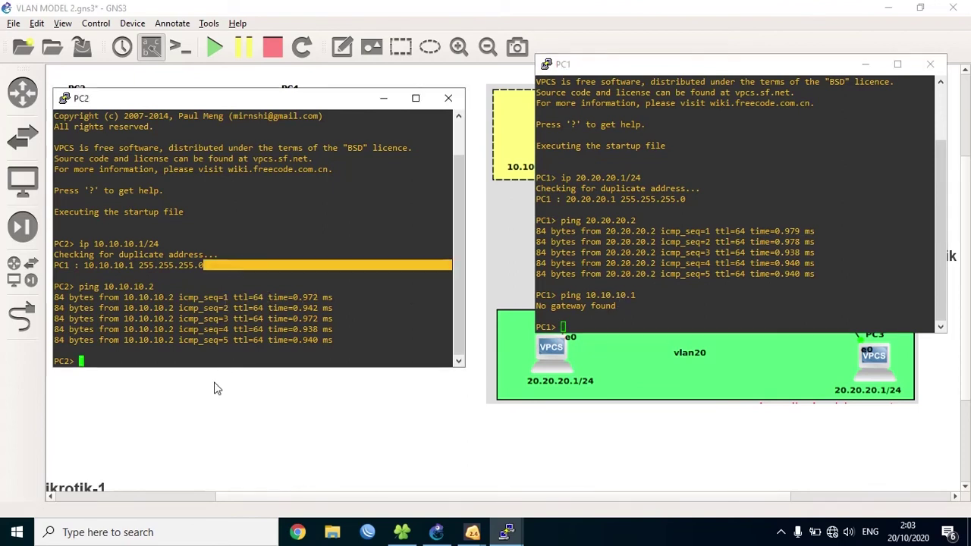
{"action": "left_click", "coordinate": [219, 357]}
{"action": "type", "text": "ping "}
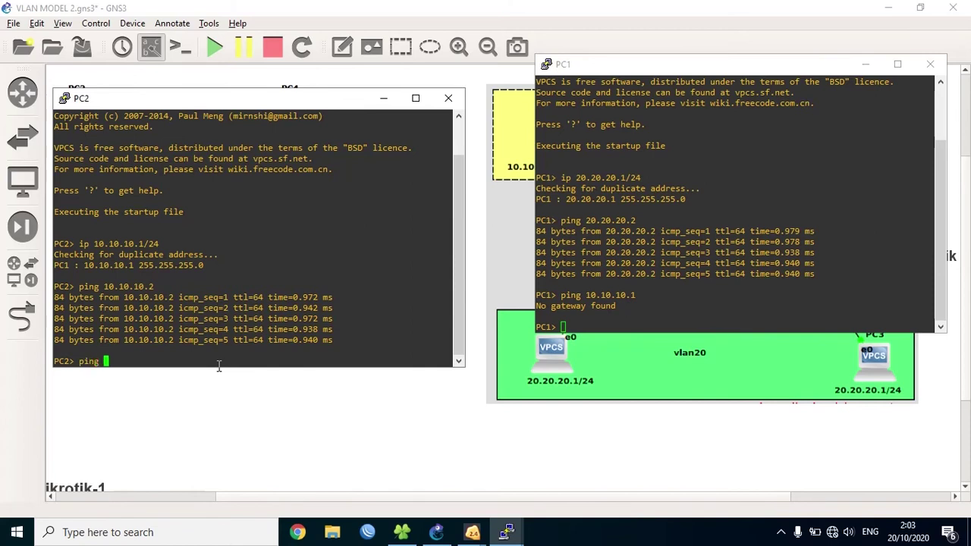
{"action": "type", "text": "10.10."}
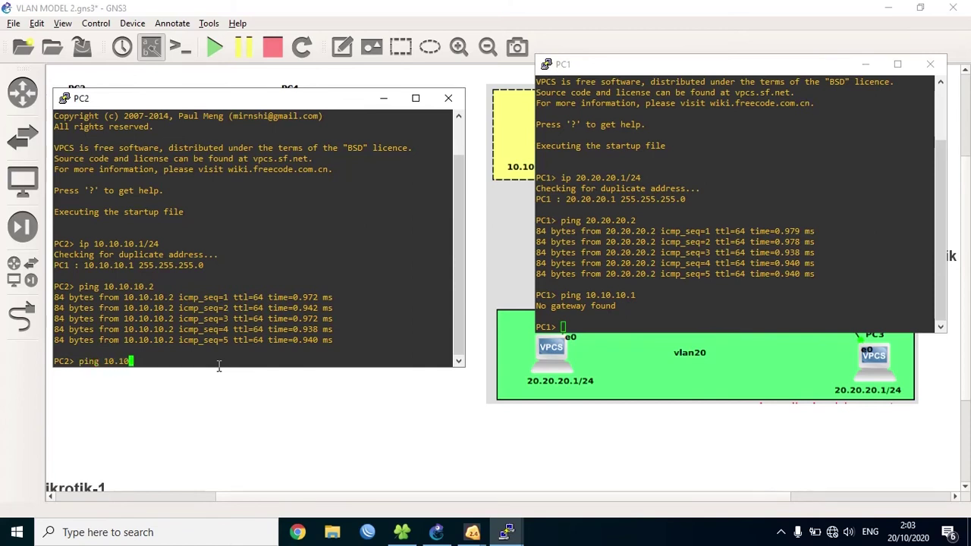
{"action": "key", "text": "BackSpace"}
{"action": "key", "text": "BackSpace"}
{"action": "key", "text": "BackSpace"}
{"action": "key", "text": "BackSpace"}
{"action": "key", "text": "BackSpace"}
{"action": "key", "text": "BackSpace"}
{"action": "left_click", "coordinate": [624, 66]}
{"action": "left_click_drag", "start_coordinate": [613, 143], "coordinate": [641, 58]}
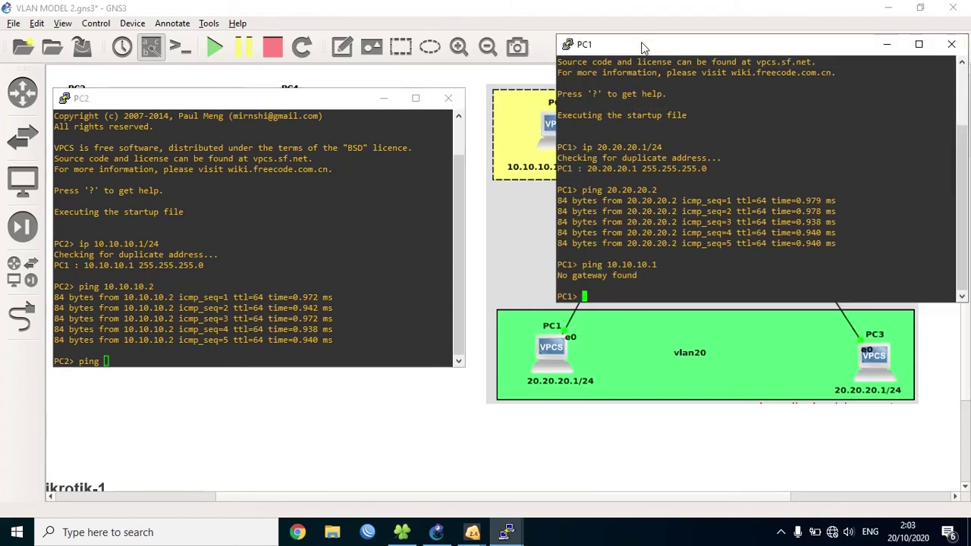
{"action": "type", "text": "20"}
{"action": "key", "text": "BackSpace"}
{"action": "key", "text": "BackSpace"}
{"action": "left_click", "coordinate": [186, 106]}
{"action": "type", "text": "20.20"}
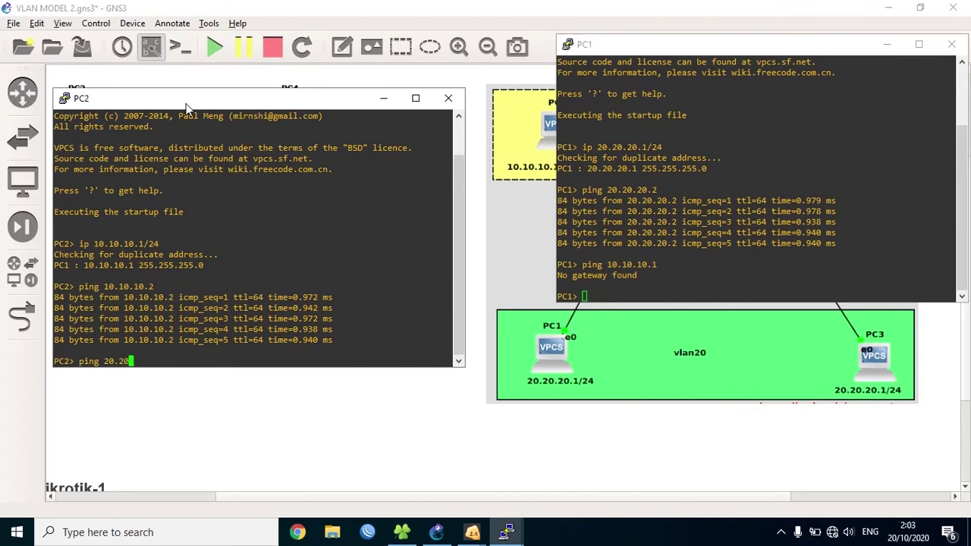
{"action": "type", "text": ".20.1"}
{"action": "key", "text": "Return"}
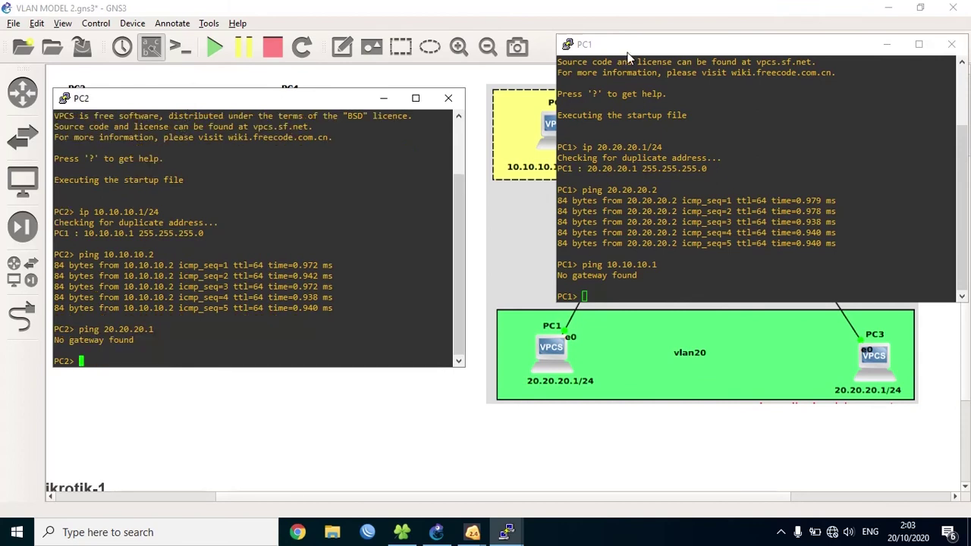
{"action": "left_click_drag", "start_coordinate": [630, 45], "coordinate": [571, 91]}
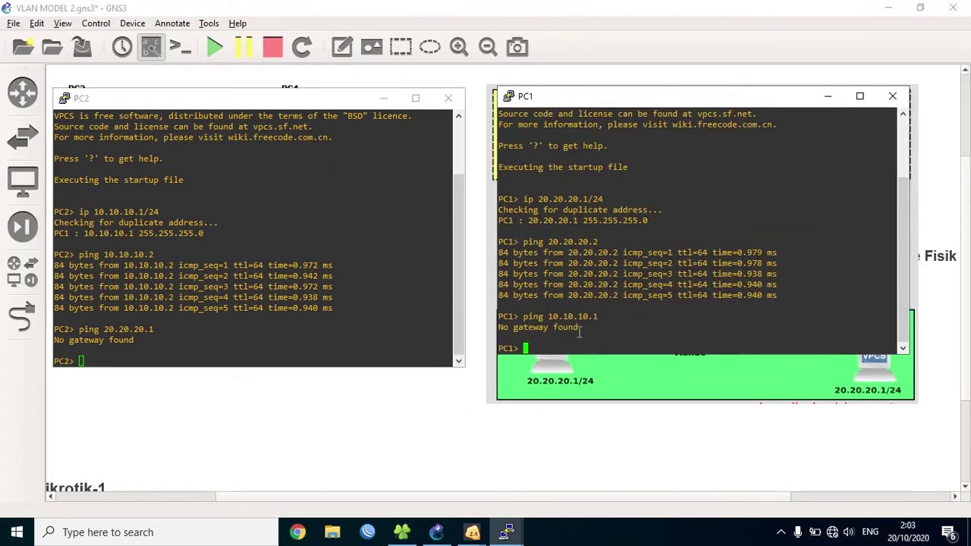
- Shift the PC1 and PC2 consoles to uncover the vlan10 IP labels, then minimize PC1's console
{"action": "left_click", "coordinate": [296, 107]}
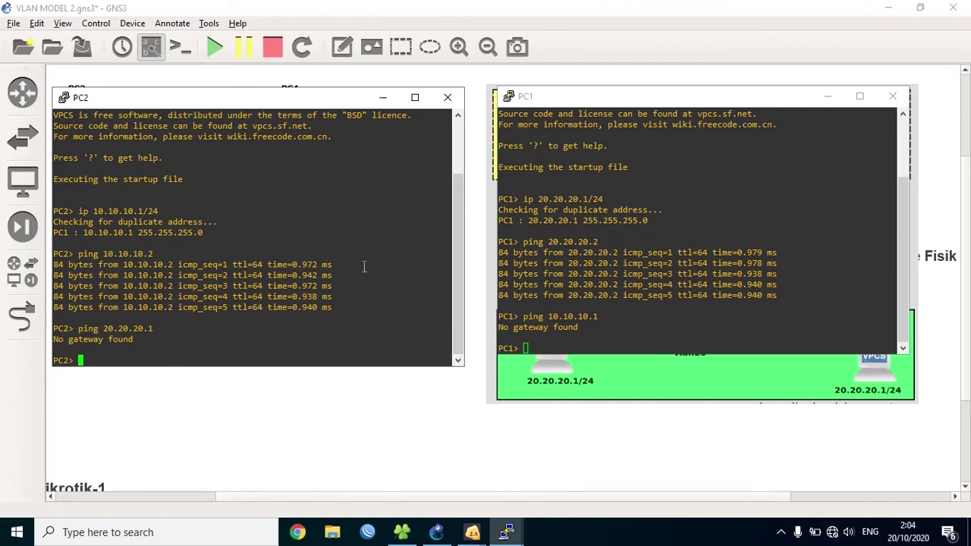
{"action": "mouse_move", "coordinate": [499, 535]}
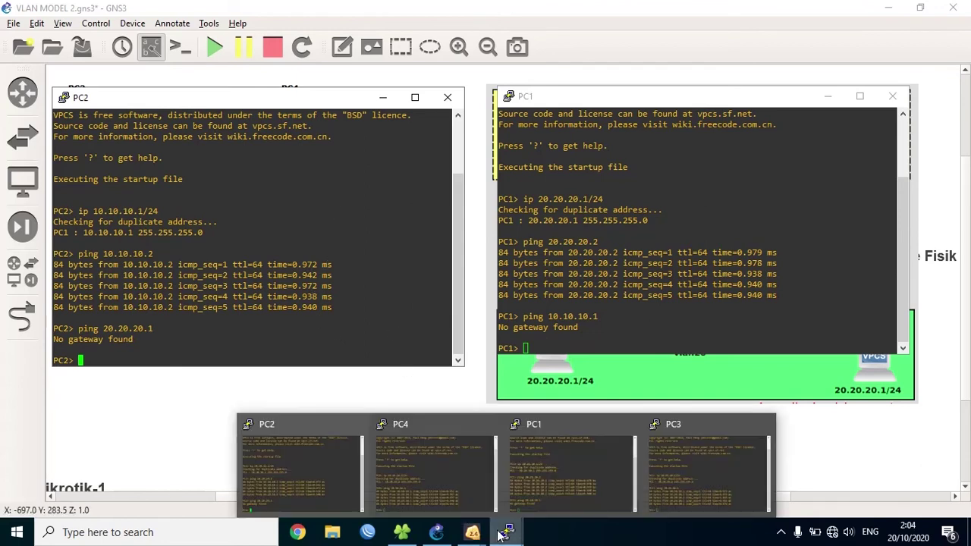
{"action": "left_click_drag", "start_coordinate": [578, 97], "coordinate": [567, 177]}
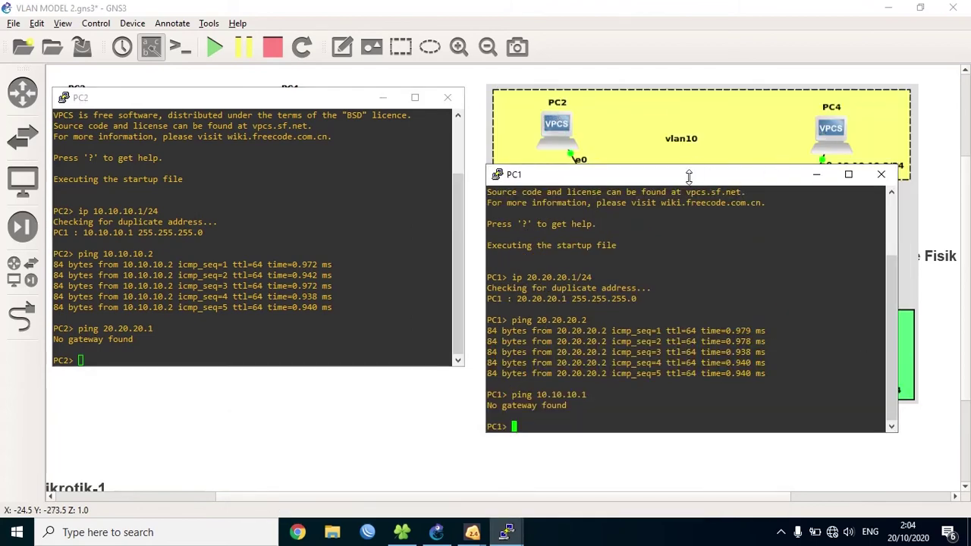
{"action": "left_click_drag", "start_coordinate": [684, 183], "coordinate": [697, 208]}
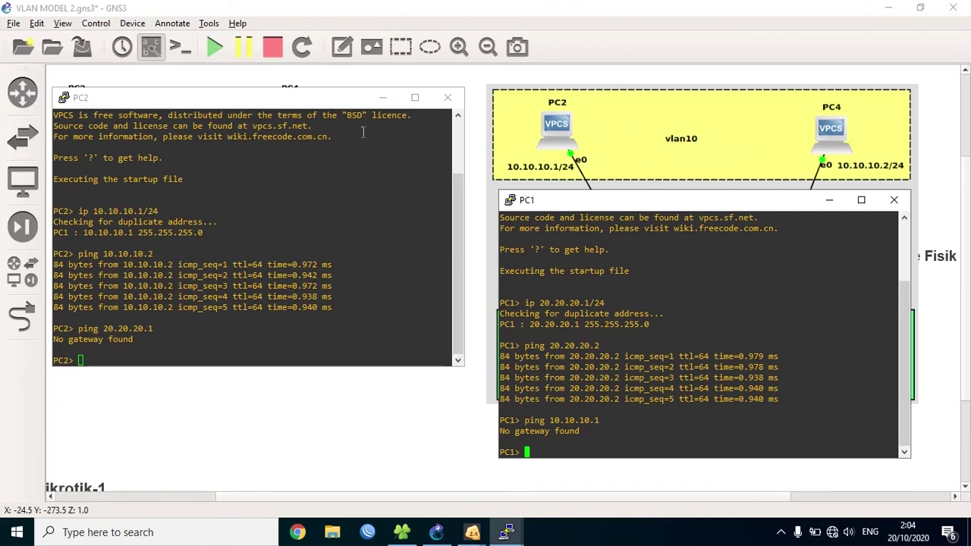
{"action": "left_click_drag", "start_coordinate": [306, 103], "coordinate": [310, 179]}
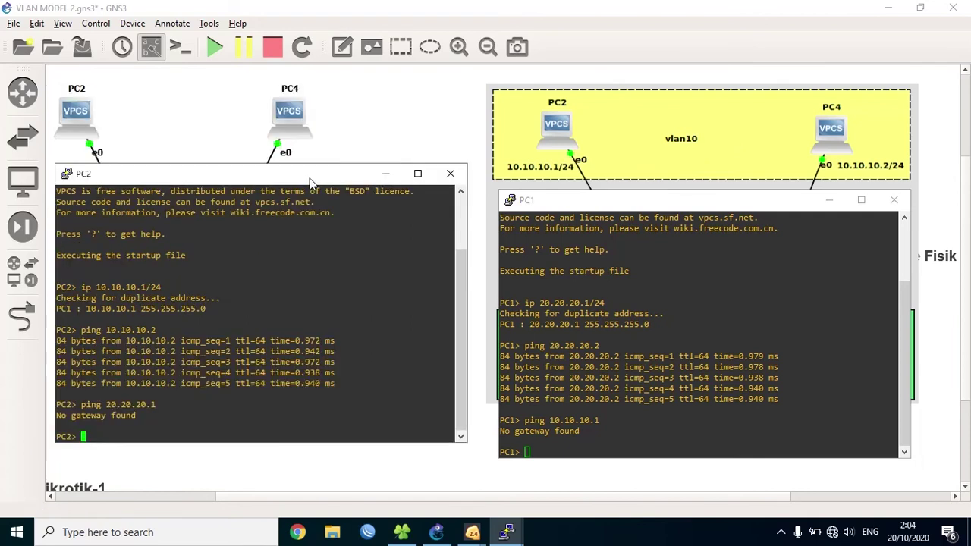
{"action": "left_click", "coordinate": [542, 197]}
{"action": "left_click_drag", "start_coordinate": [542, 191], "coordinate": [542, 185]}
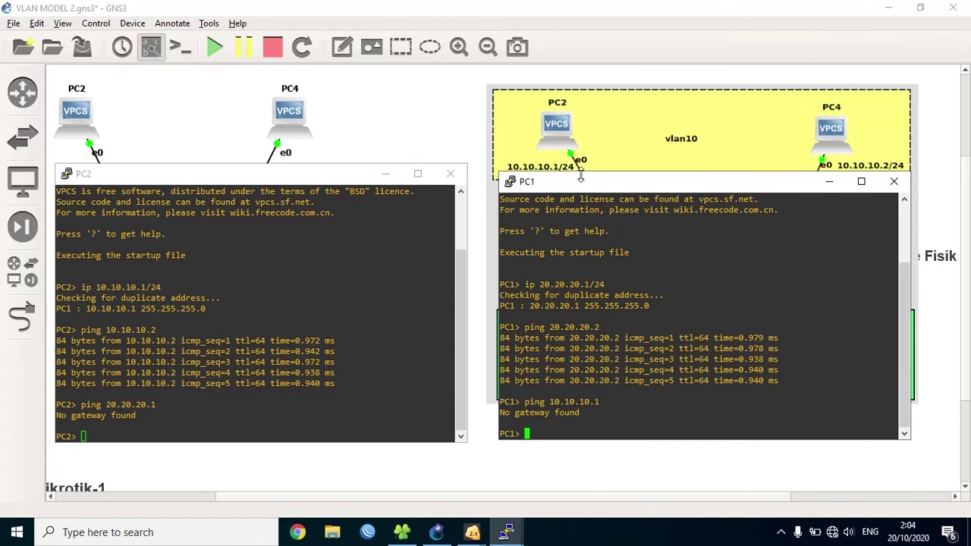
{"action": "left_click_drag", "start_coordinate": [585, 185], "coordinate": [788, 177]}
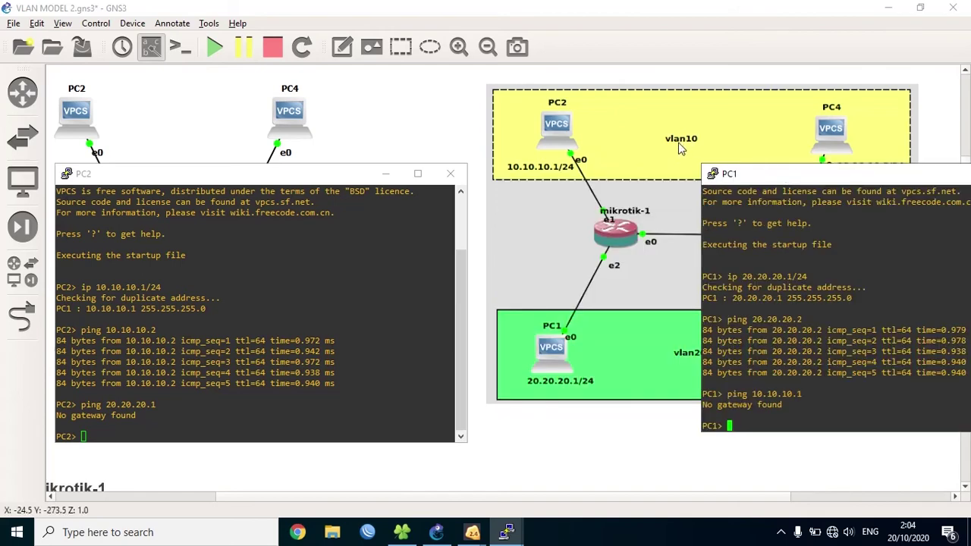
{"action": "left_click_drag", "start_coordinate": [793, 179], "coordinate": [581, 179]}
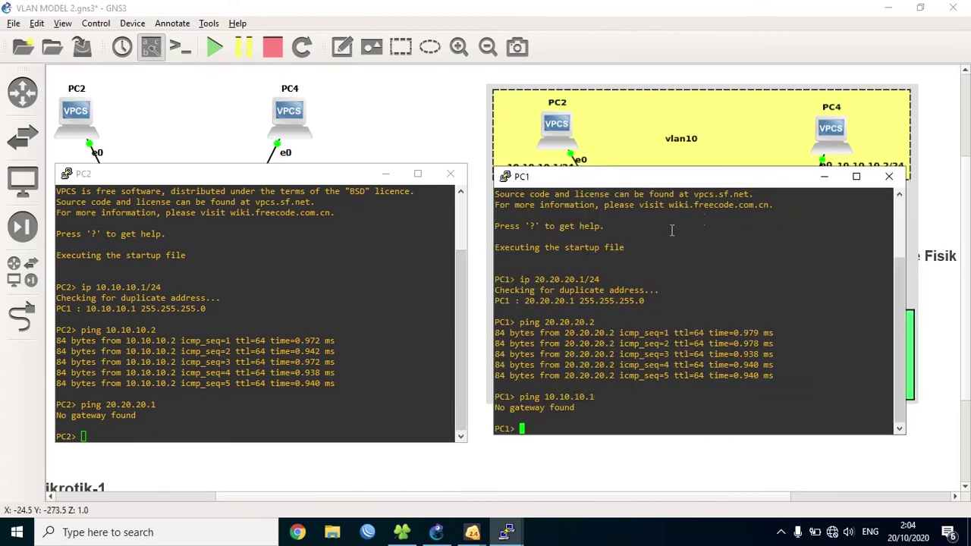
{"action": "left_click", "coordinate": [818, 179]}
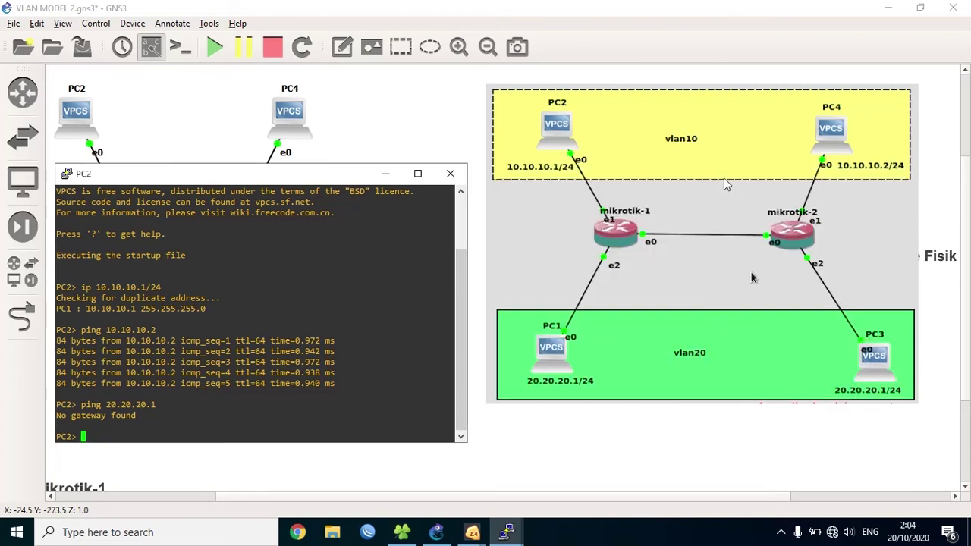
- Swap PC2's console for PC4 and PC3, then ping 20.20.20.2 from PC4, getting No gateway found
{"action": "left_click", "coordinate": [386, 173]}
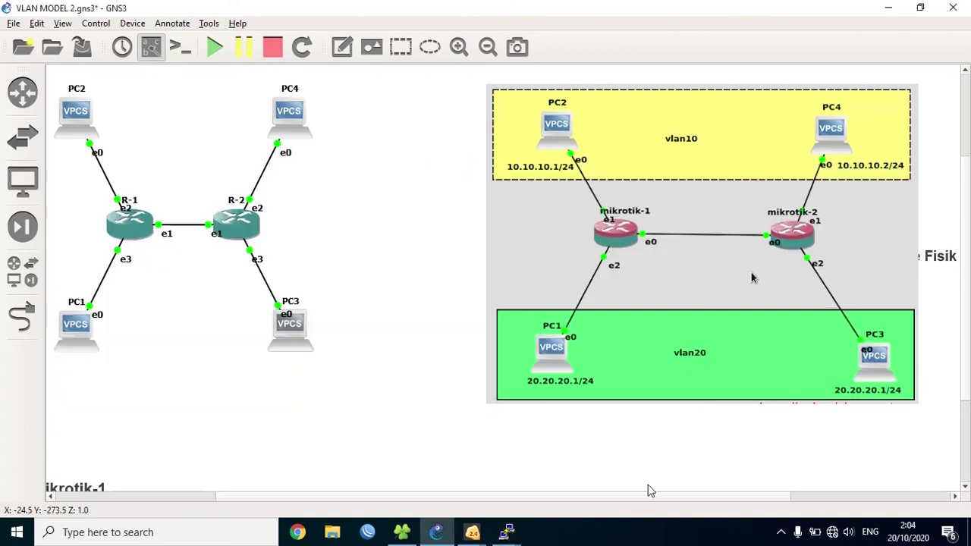
{"action": "mouse_move", "coordinate": [509, 531]}
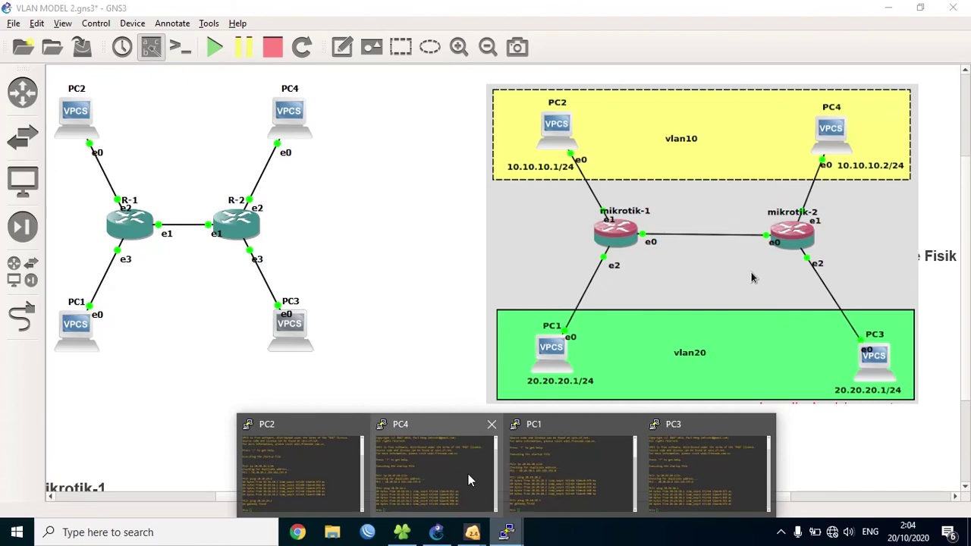
{"action": "left_click", "coordinate": [468, 474]}
{"action": "left_click", "coordinate": [686, 474]}
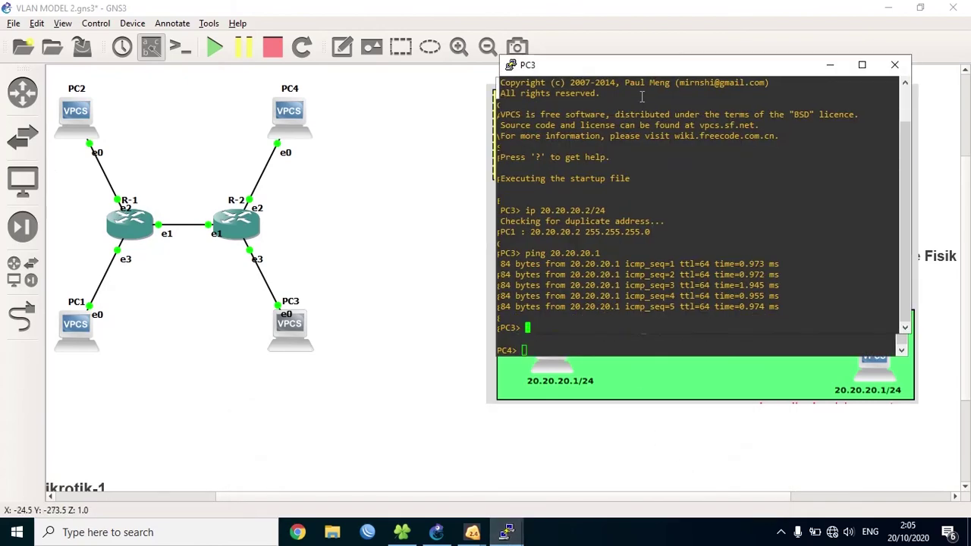
{"action": "left_click_drag", "start_coordinate": [650, 72], "coordinate": [212, 84]}
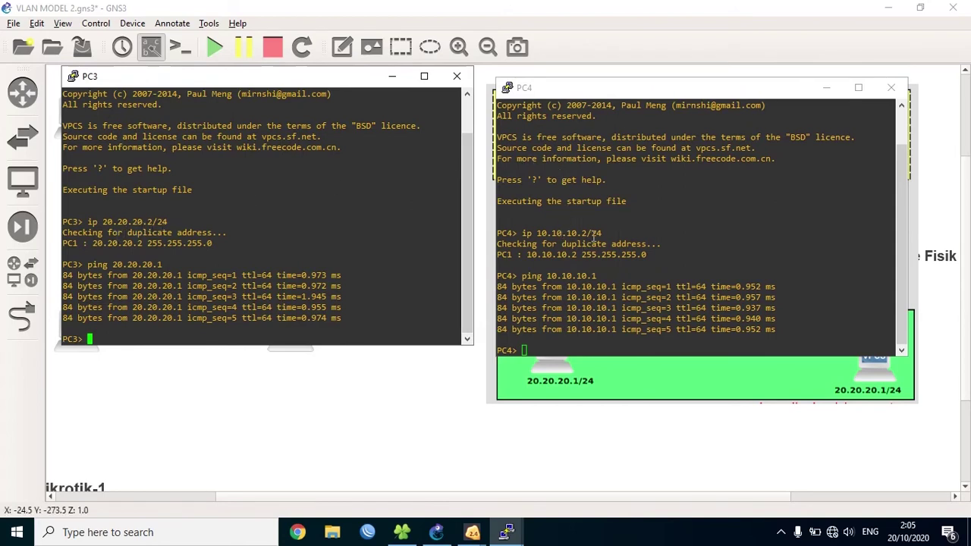
{"action": "left_click", "coordinate": [590, 340]}
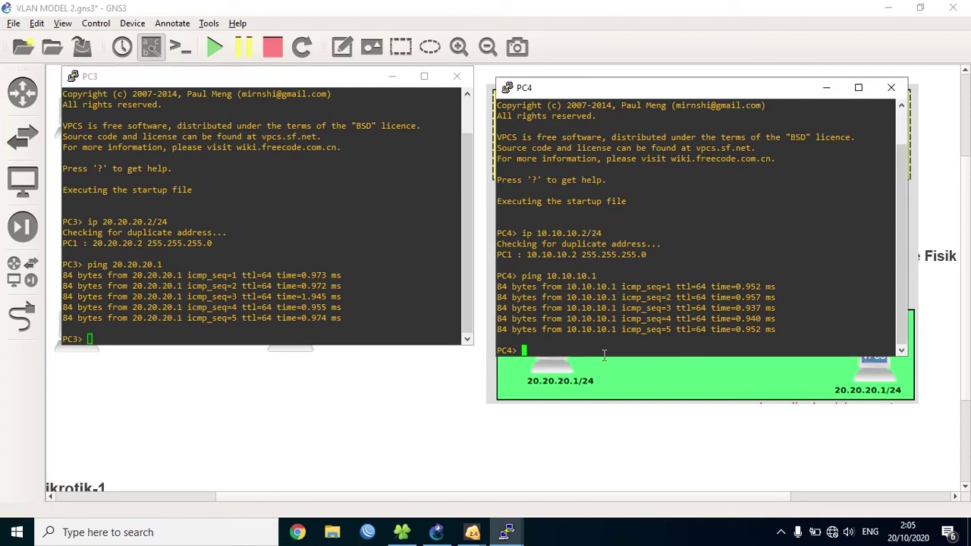
{"action": "type", "text": "ping 20.20.20.2"}
{"action": "key", "text": "Return"}
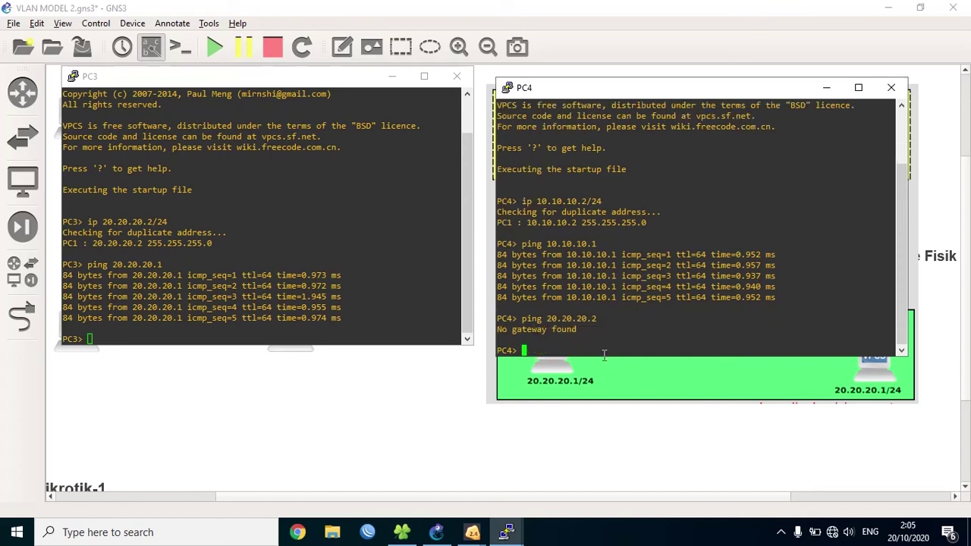
- Ping 10.10.10.2 from PC3 and enlarge both consoles to show their full output
{"action": "left_click", "coordinate": [316, 289]}
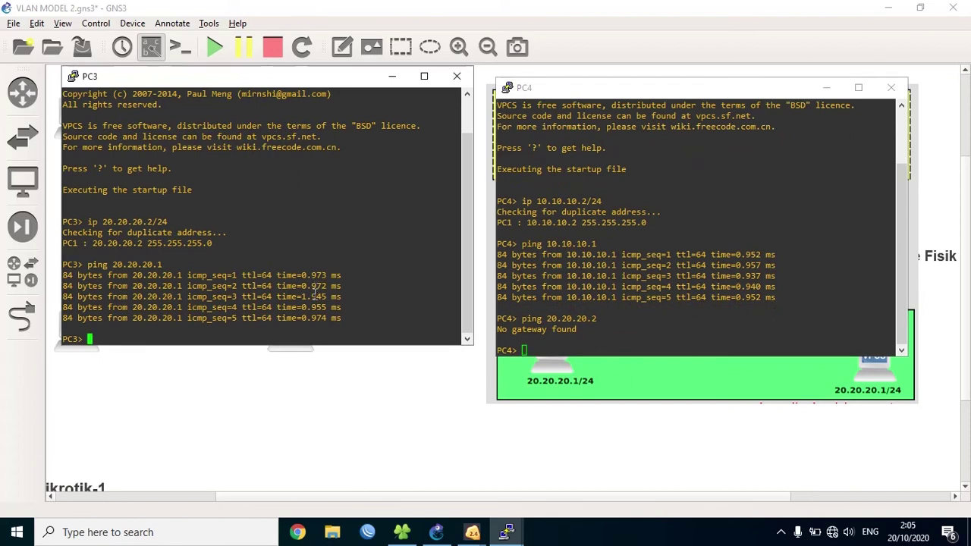
{"action": "type", "text": "ping 10.10.10.2"}
{"action": "key", "text": "Return"}
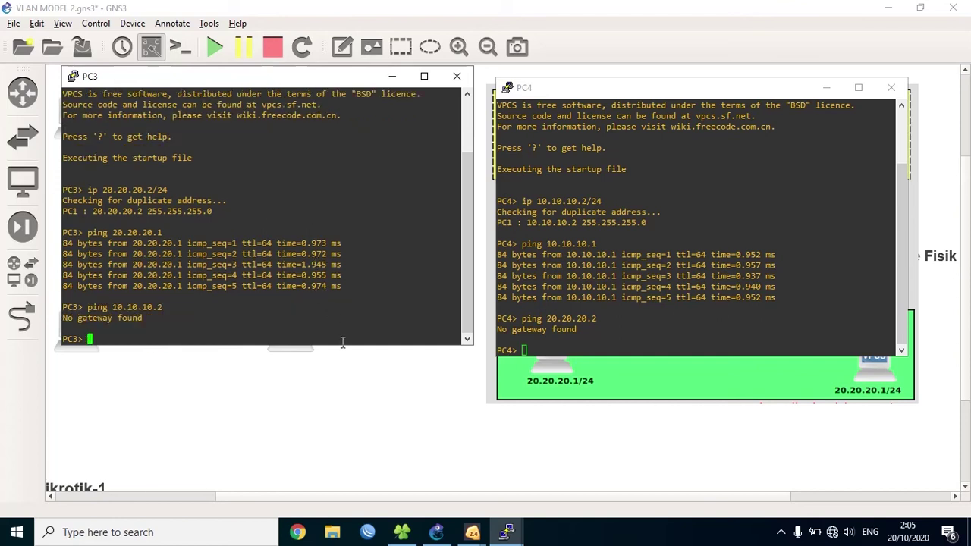
{"action": "left_click_drag", "start_coordinate": [340, 345], "coordinate": [343, 383]}
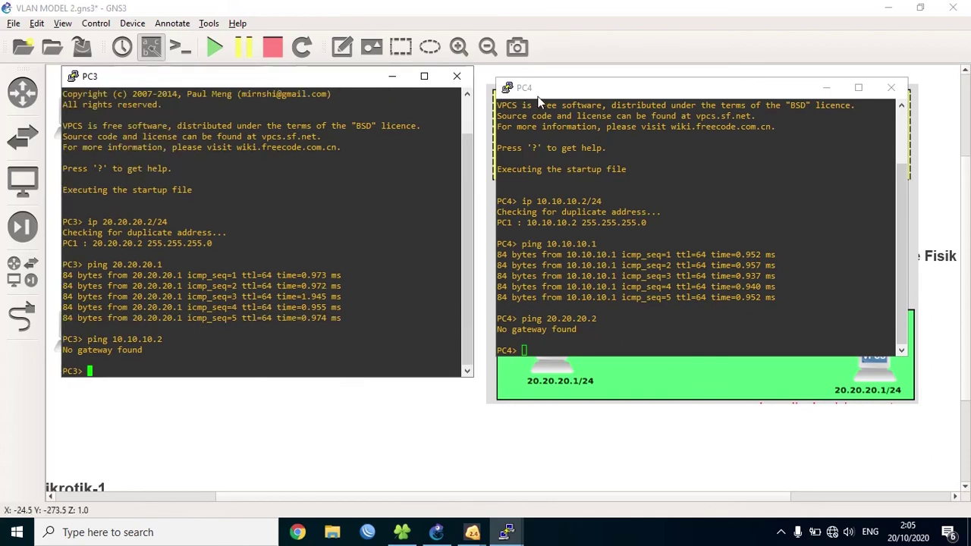
{"action": "left_click_drag", "start_coordinate": [556, 79], "coordinate": [554, 69]}
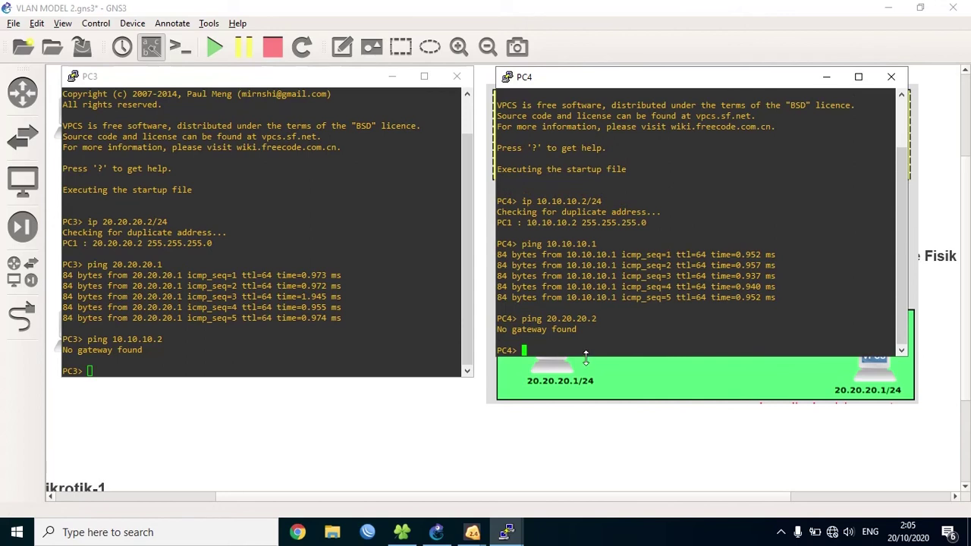
{"action": "left_click_drag", "start_coordinate": [586, 358], "coordinate": [587, 379]}
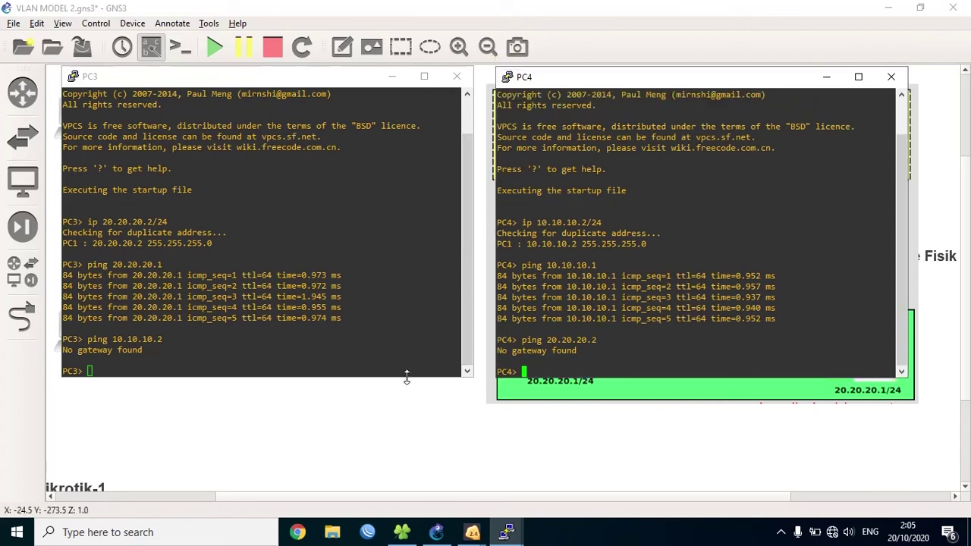
{"action": "left_click_drag", "start_coordinate": [407, 377], "coordinate": [401, 427]}
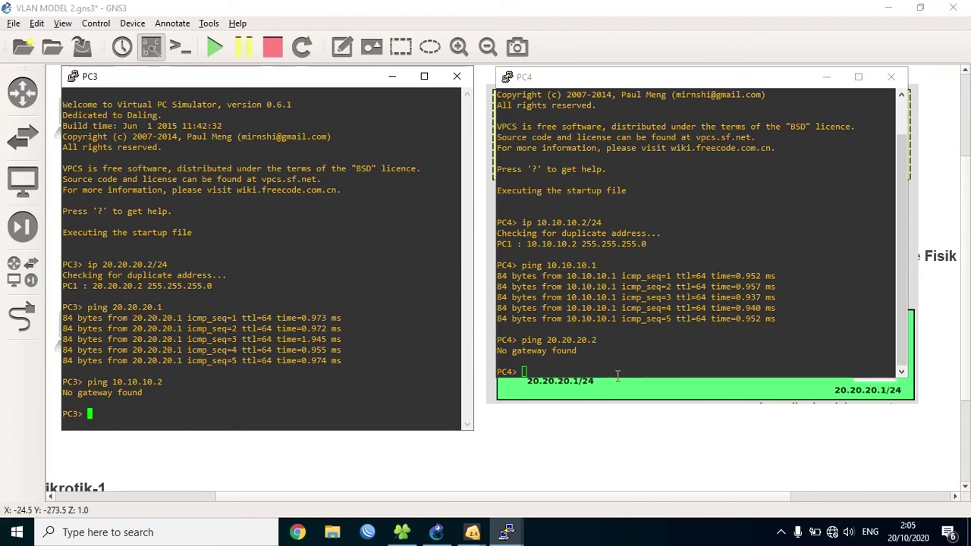
- Stretch the PC4 console downward so its whole ping history is visible
{"action": "left_click_drag", "start_coordinate": [618, 377], "coordinate": [620, 431]}
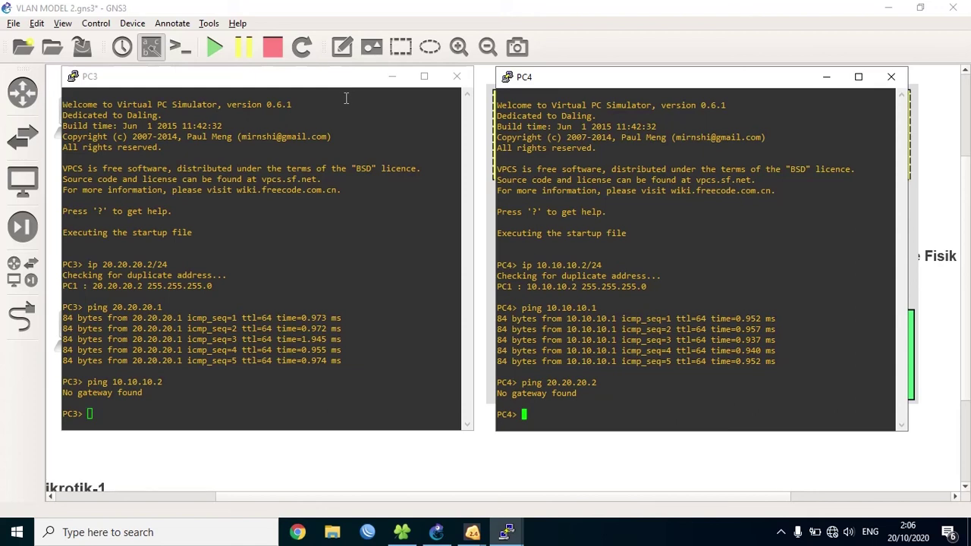
- Minimize the PC3 and PC4 consoles and pull the R mikrotik-1 note out beside the topology image
{"action": "left_click", "coordinate": [392, 76]}
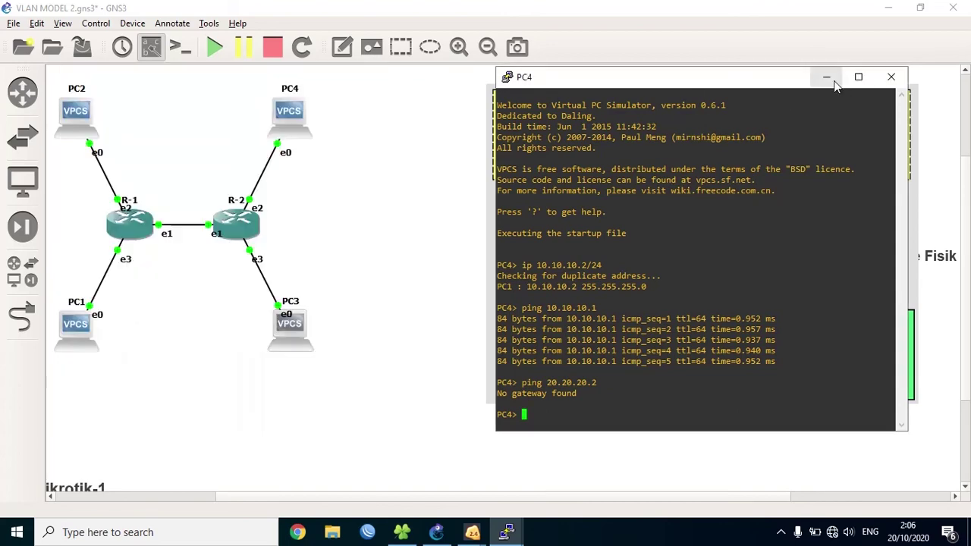
{"action": "left_click", "coordinate": [827, 76]}
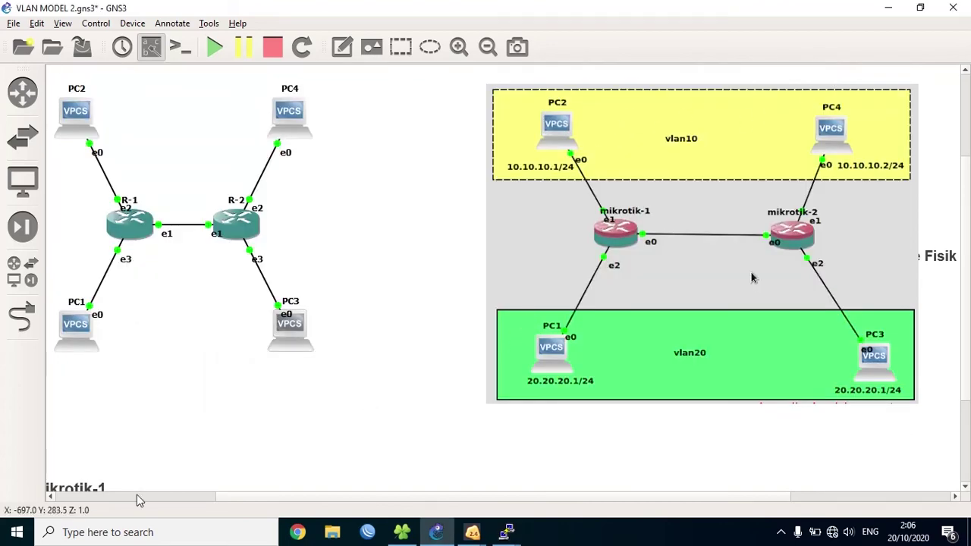
{"action": "left_click_drag", "start_coordinate": [119, 494], "coordinate": [557, 148]}
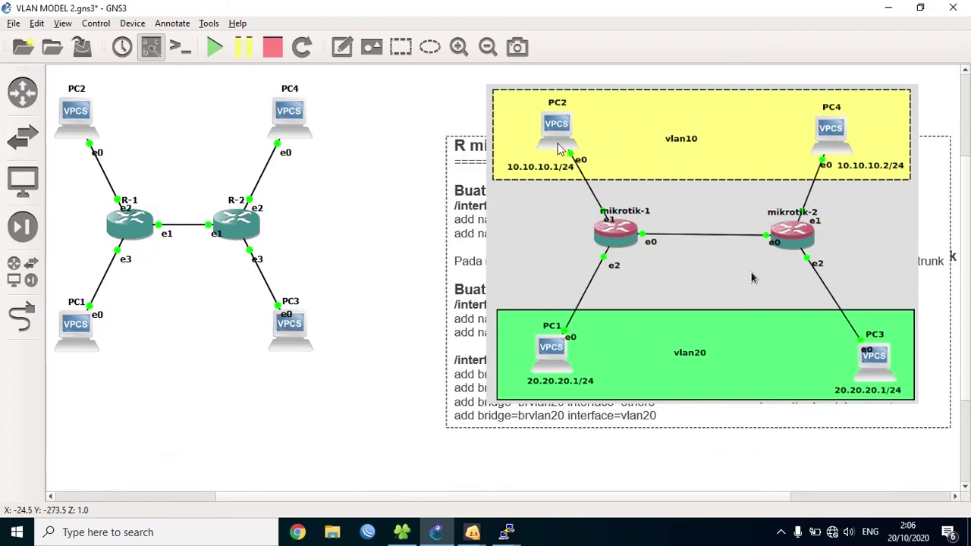
{"action": "left_click", "coordinate": [557, 144], "text": "ctrl"}
{"action": "left_click_drag", "start_coordinate": [620, 120], "coordinate": [603, 112]}
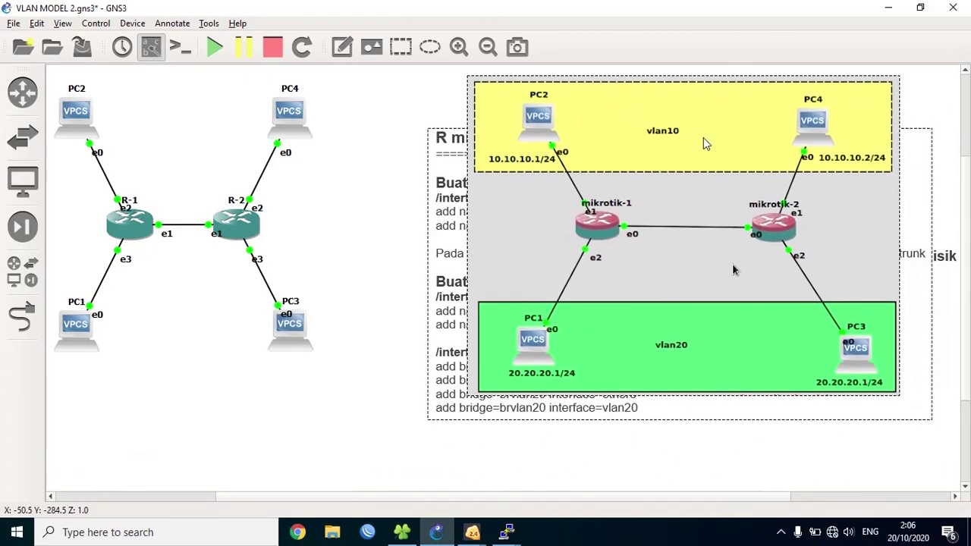
{"action": "left_click", "coordinate": [410, 252]}
{"action": "left_click_drag", "start_coordinate": [446, 207], "coordinate": [64, 149]}
{"action": "left_click_drag", "start_coordinate": [168, 161], "coordinate": [188, 154]}
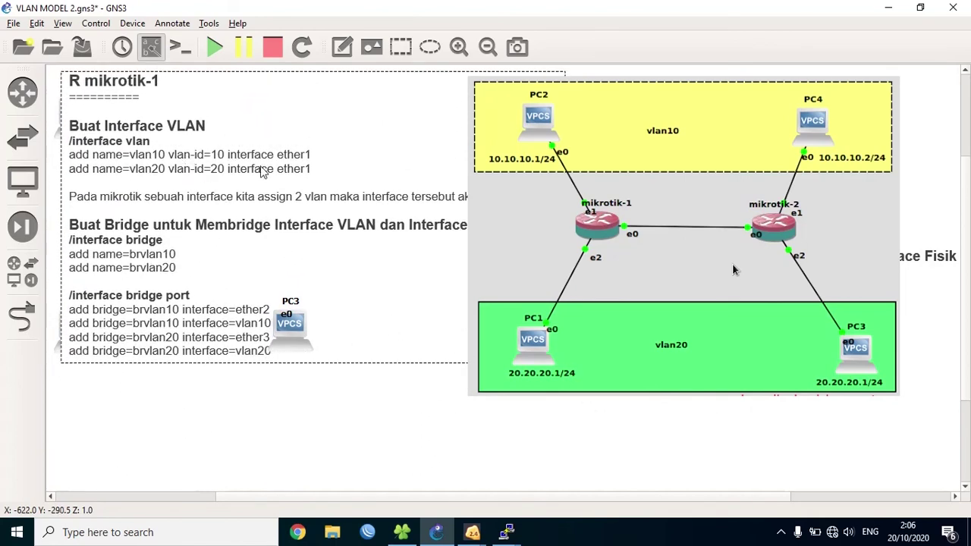
{"action": "left_click_drag", "start_coordinate": [537, 107], "coordinate": [654, 107]}
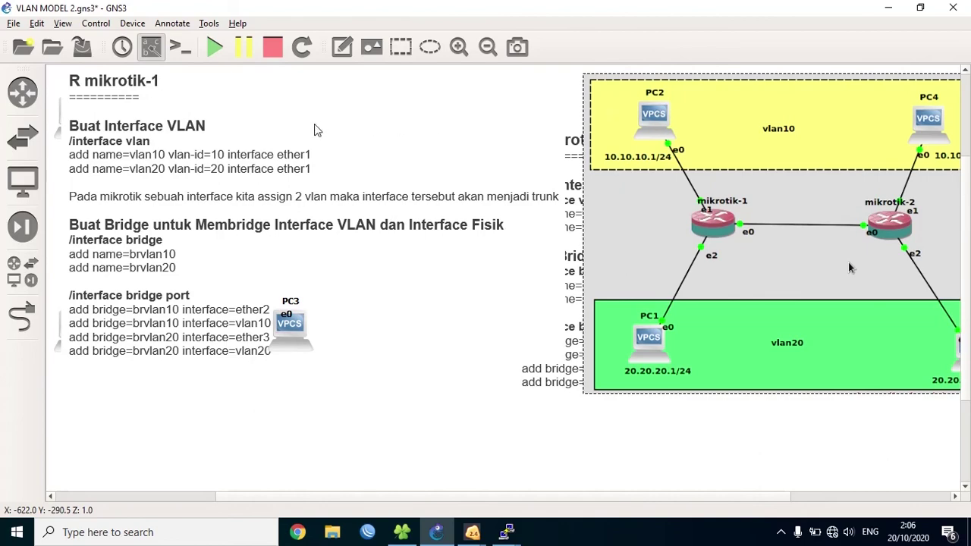
{"action": "left_click_drag", "start_coordinate": [263, 115], "coordinate": [677, 141]}
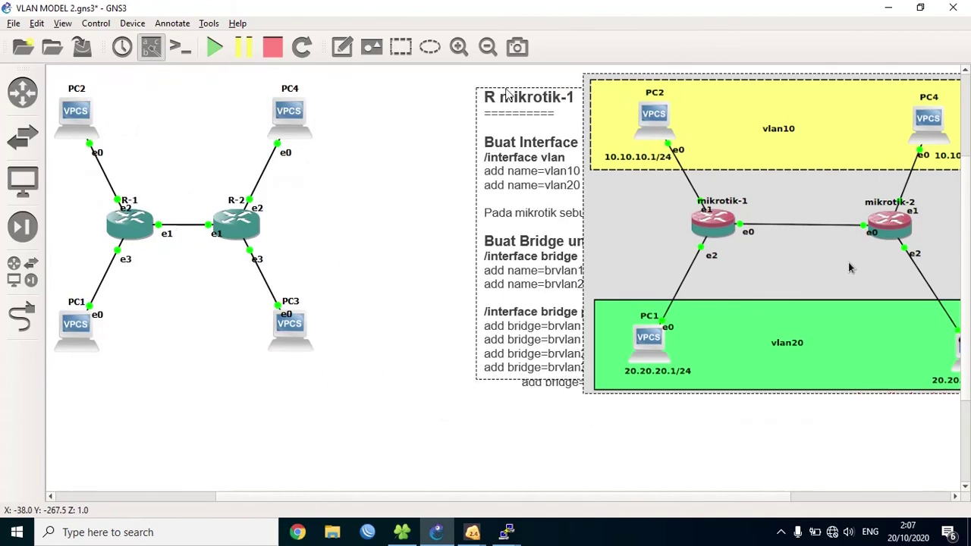
- Reposition the R mikrotik-1 note, then slide the vlan10/vlan20 diagram left to cover all but its bridge port commands
{"action": "left_click_drag", "start_coordinate": [678, 101], "coordinate": [581, 97]}
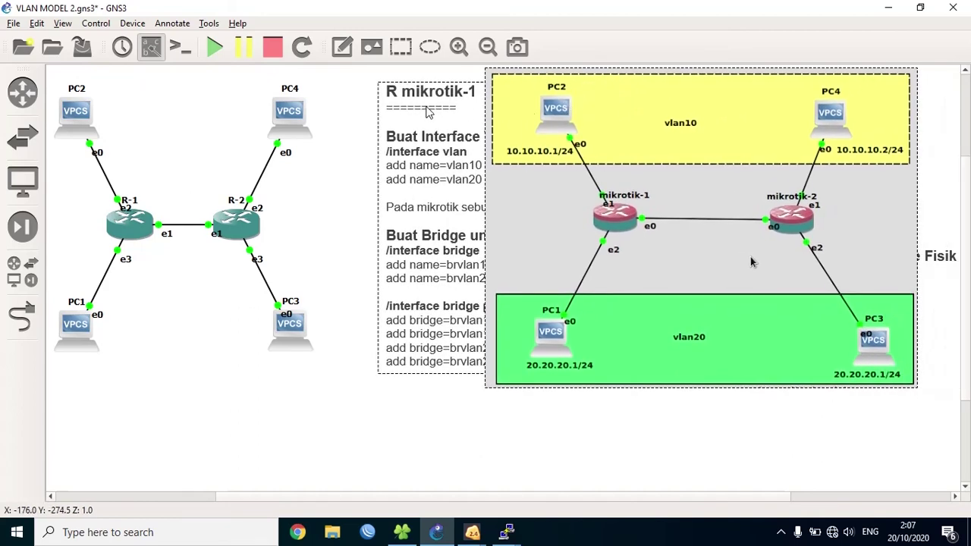
{"action": "left_click", "coordinate": [443, 75]}
{"action": "left_click_drag", "start_coordinate": [444, 74], "coordinate": [479, 201]}
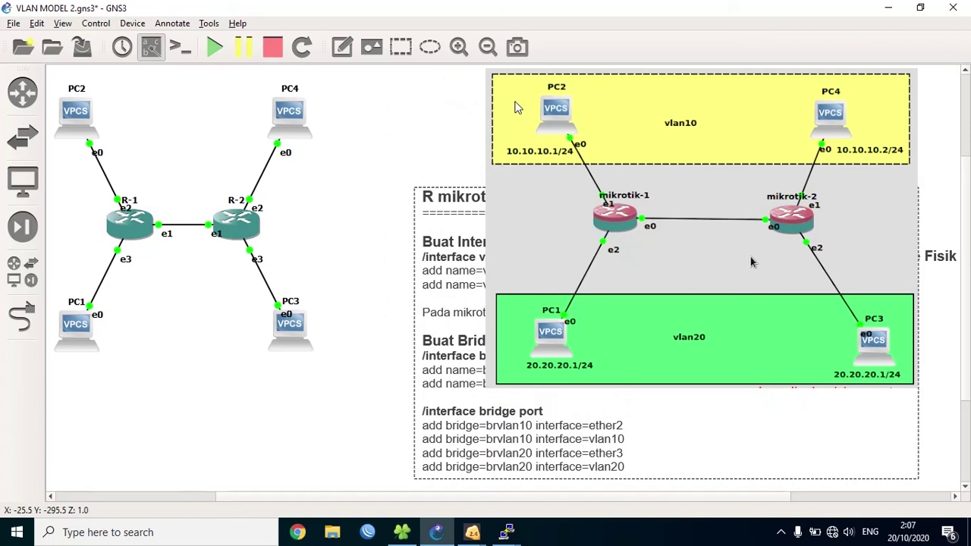
{"action": "left_click_drag", "start_coordinate": [507, 104], "coordinate": [448, 107]}
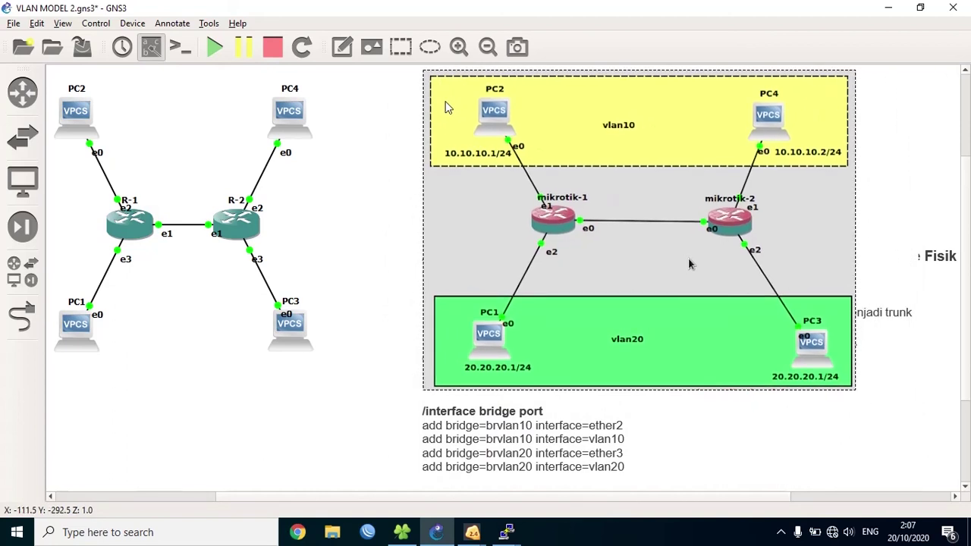